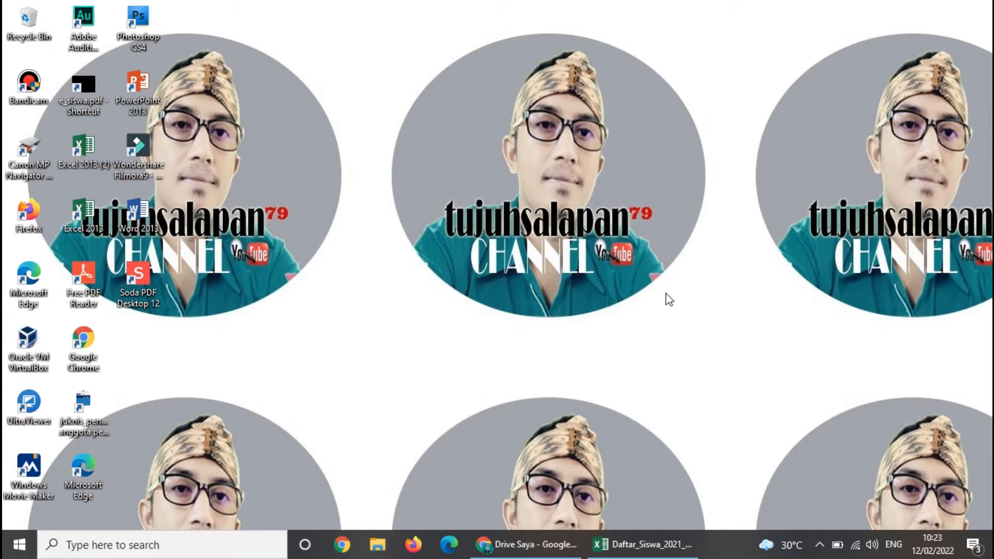
Switch to Google Drive in Chrome, create a blank Google Form, and dismiss the introductory tour.
left_click(560, 544)
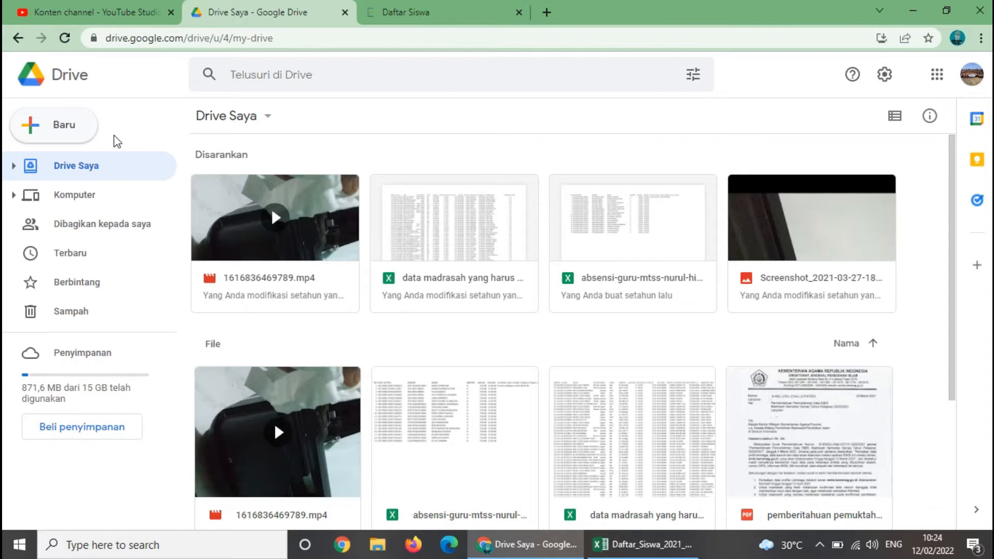
left_click(82, 130)
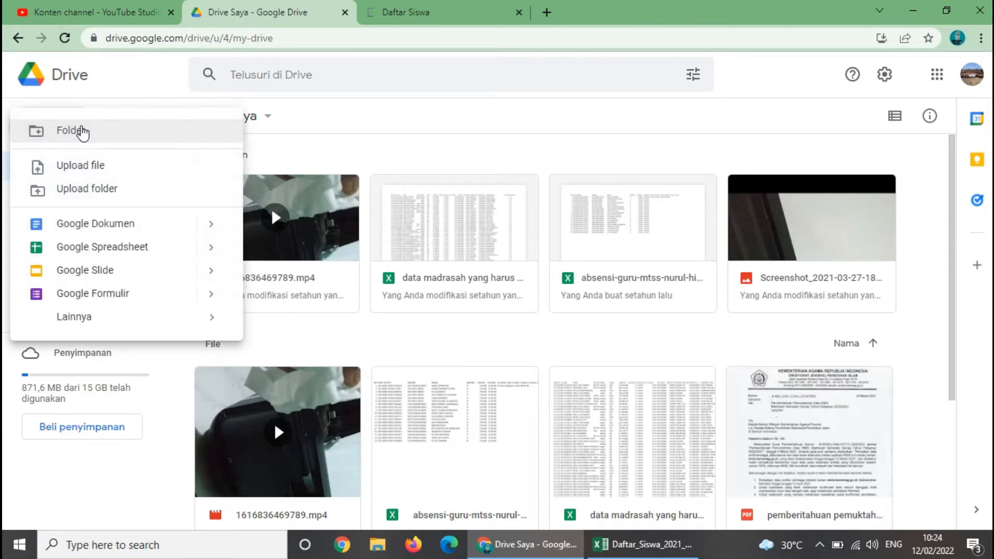
mouse_move(213, 298)
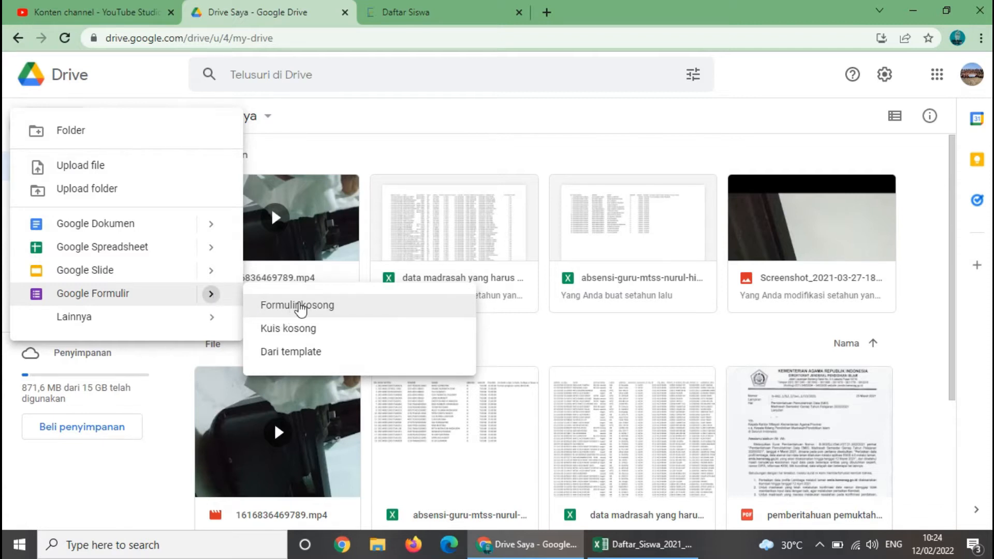
left_click(300, 306)
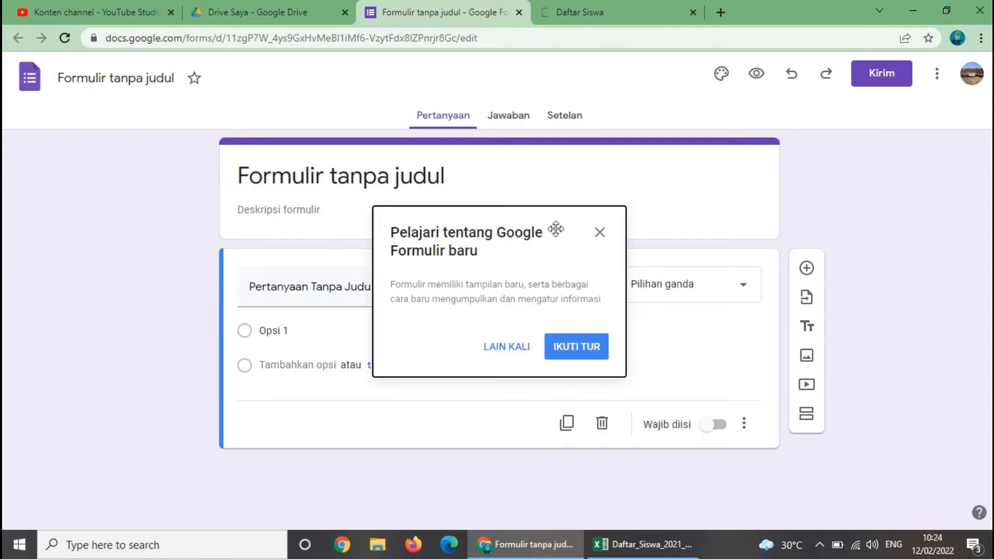
left_click(511, 357)
Set the form title to "PPDB MTs Nurul Hikam Bantarujeg Tahun 2022".
left_click(406, 206)
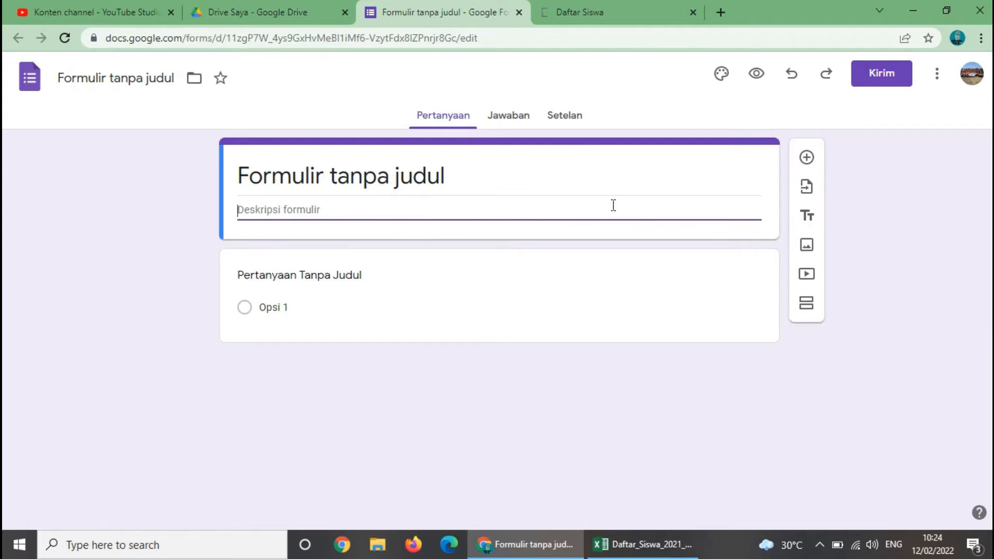
left_click(468, 179)
double_click(469, 176)
left_click_drag(469, 176, 208, 162)
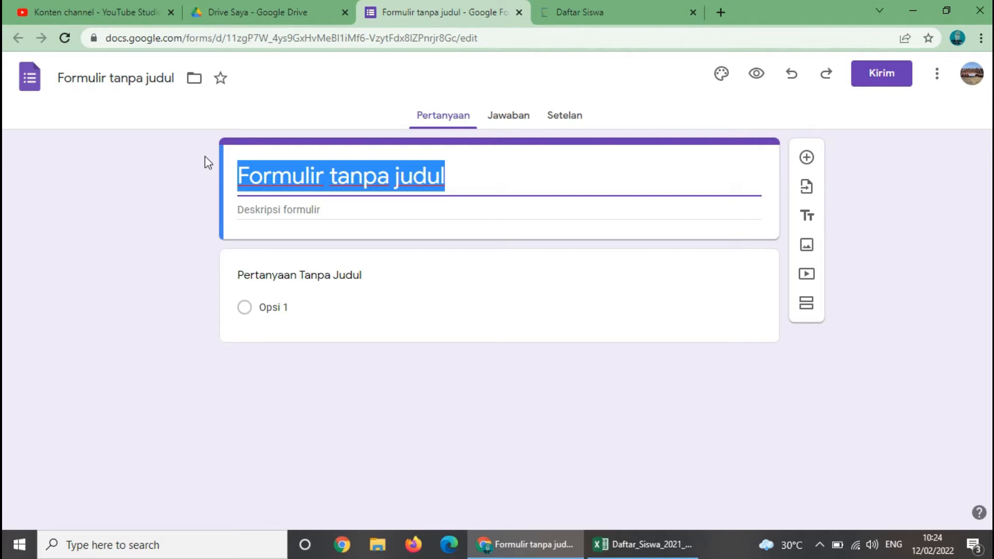
type("PPD")
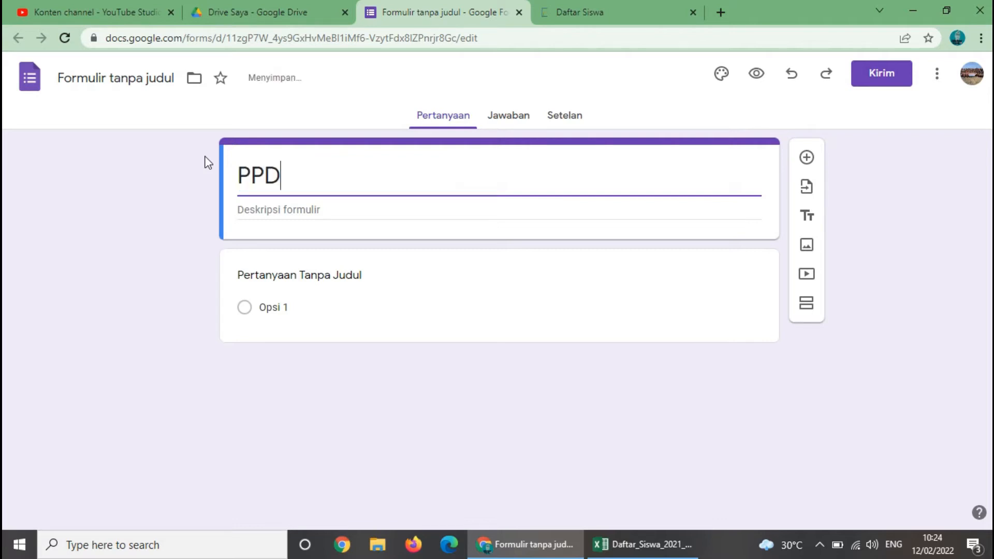
type("B MTs Nurul Hikam Bantar")
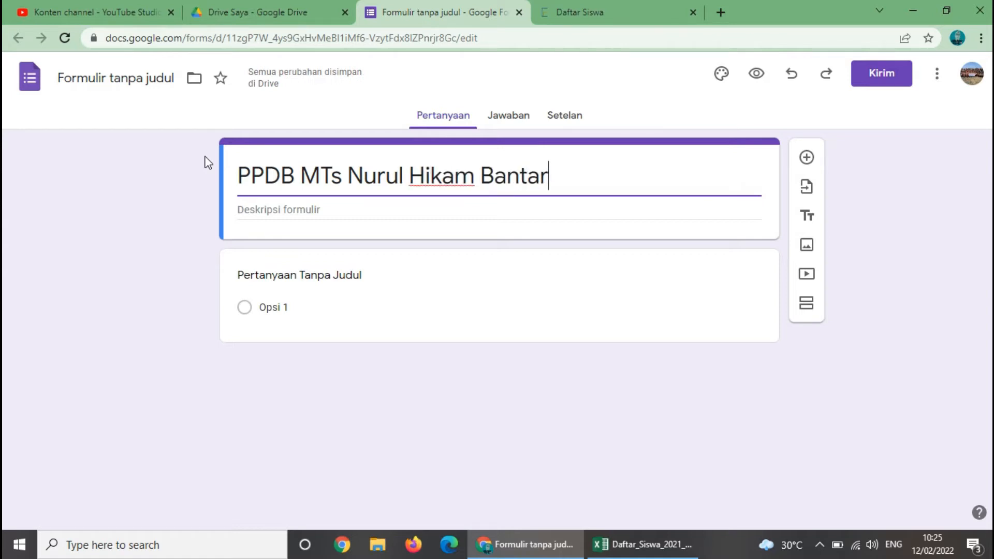
type("ujeg")
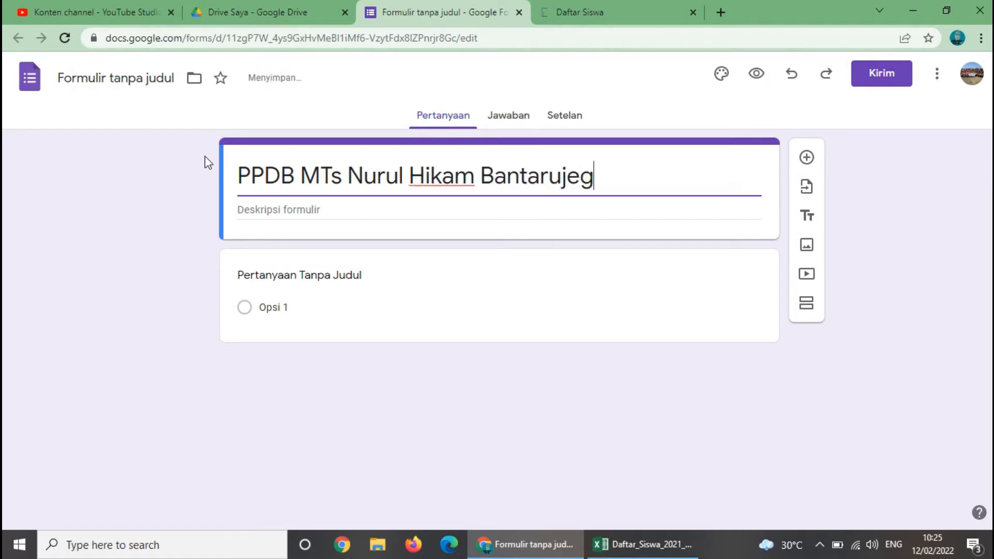
type(" Tahun 2022")
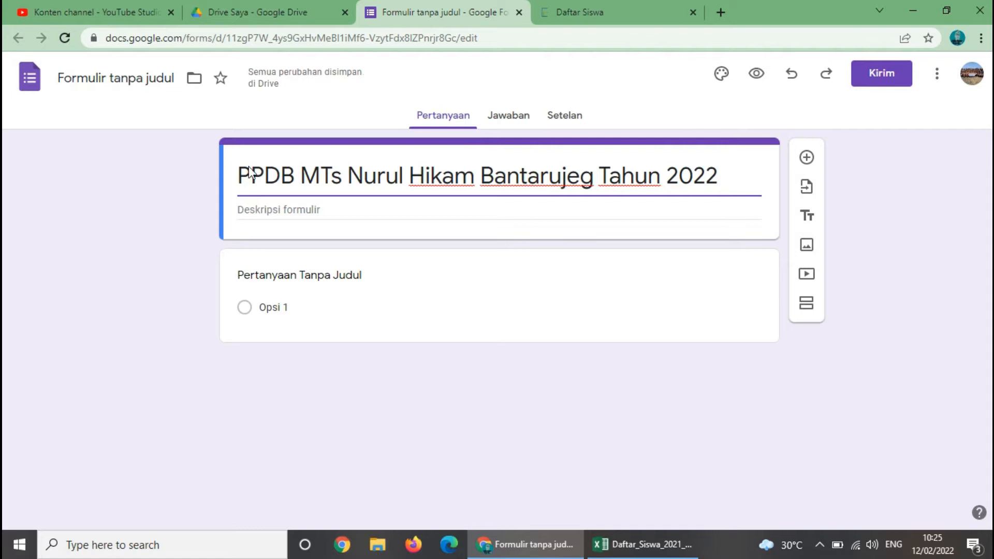
Enter "Formulir Pendaftaran Online MTs Nurul Hikam Bantarujeg" as the form description.
left_click(352, 209)
type("F")
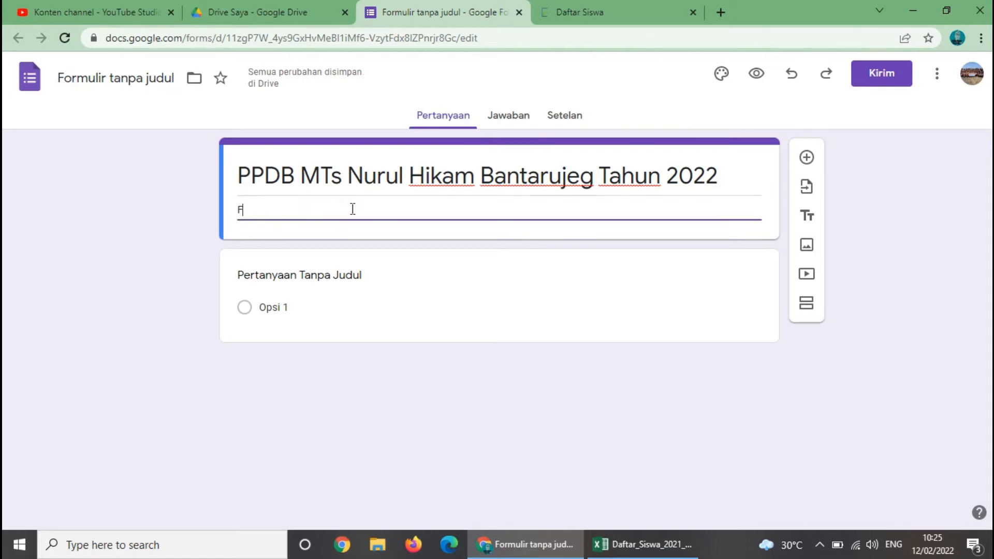
type("oluri")
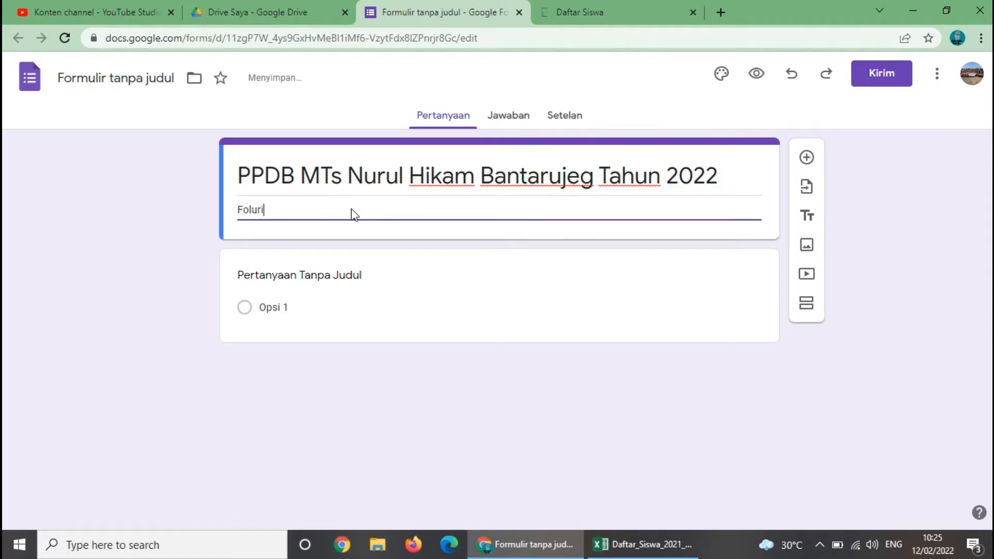
key("BackSpace")
key("BackSpace")
key("BackSpace")
key("BackSpace")
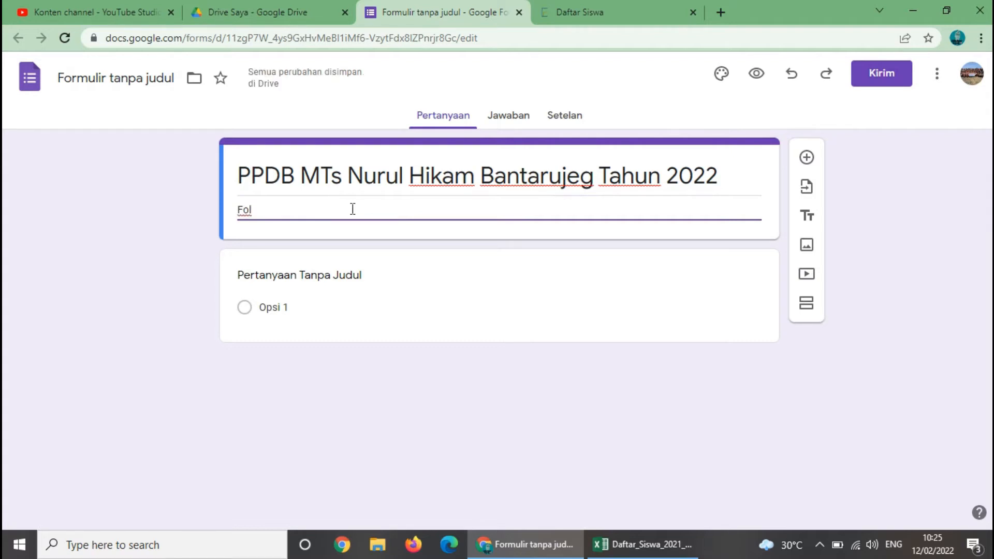
type("rmulir Pendaftaran Online MTs")
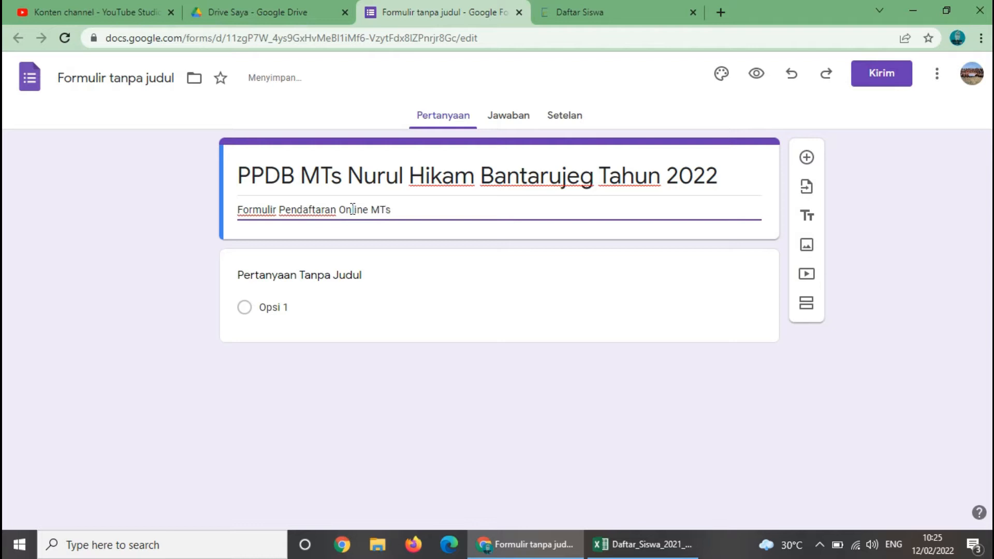
type(" Nurul Hikam Bant")
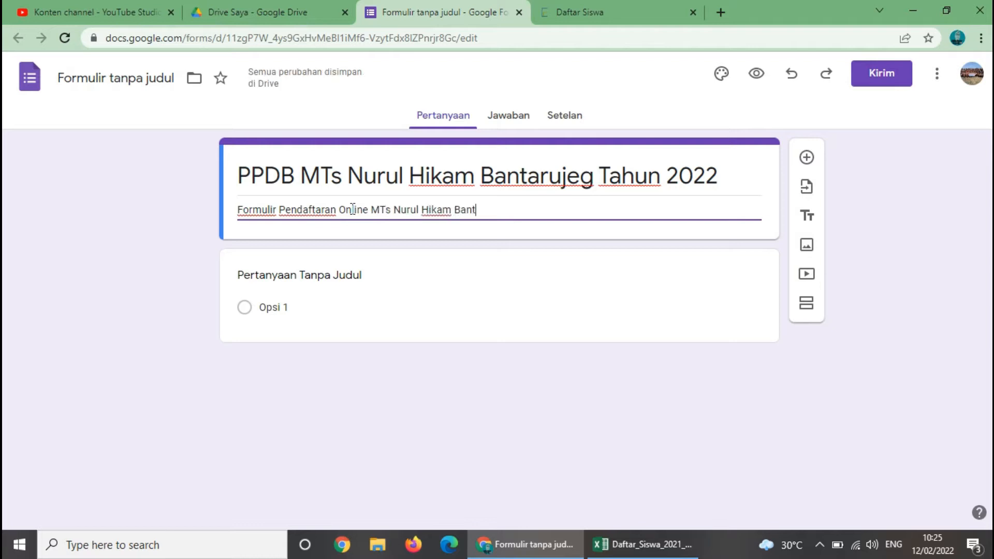
type("arujeg")
Name the first question "NAMA LENGKAP".
left_click(357, 272)
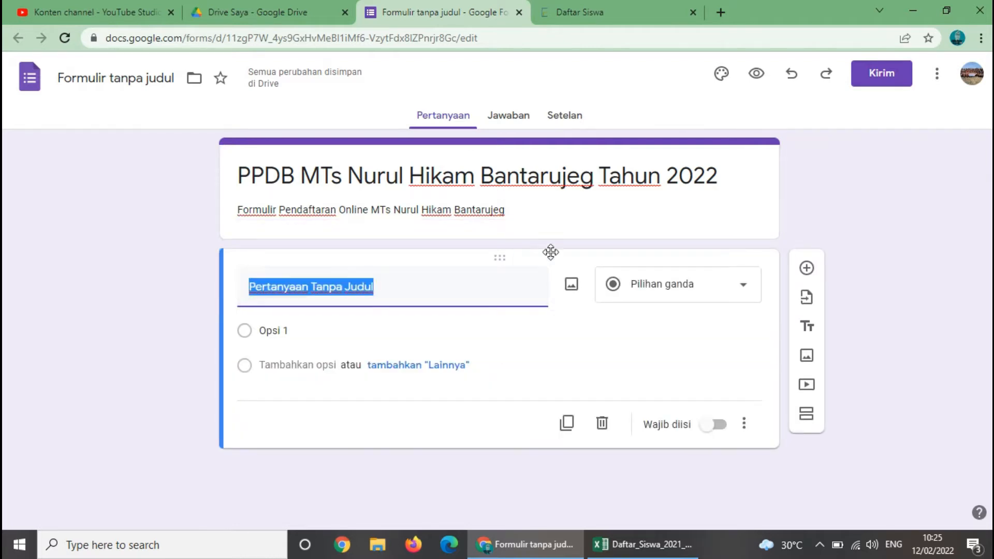
type("NAMA")
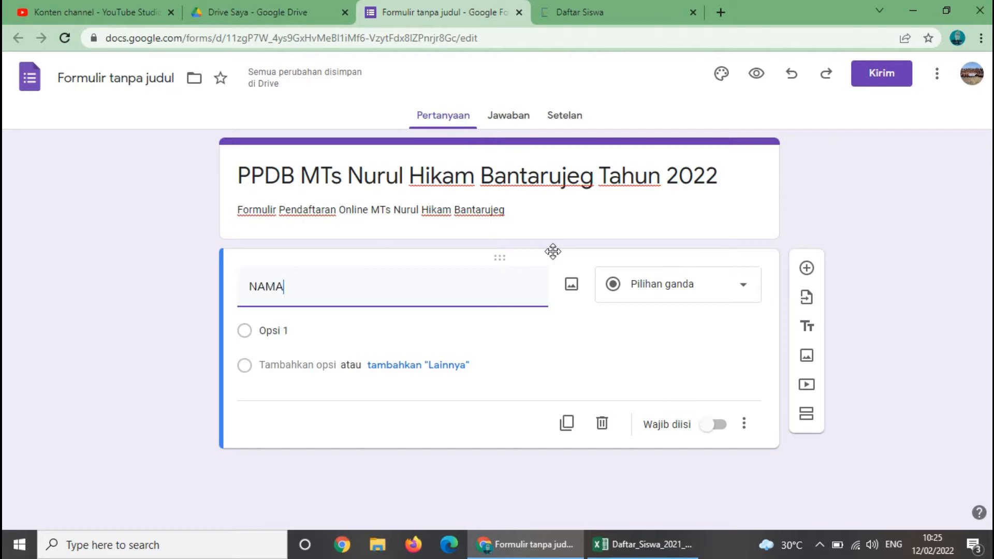
type(" LENGKAP")
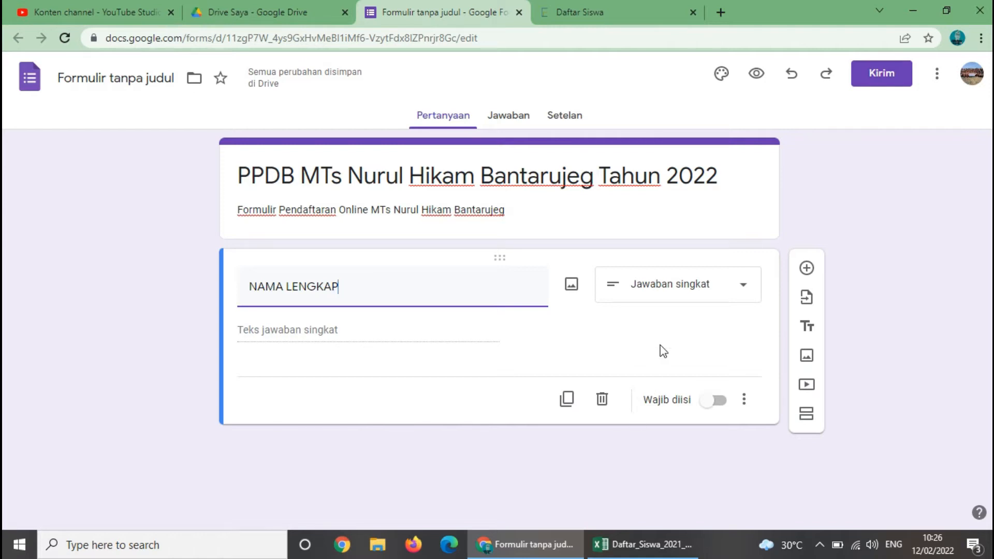
Check the column headings in the Daftar_Siswa Excel workbook and return to the form in Chrome.
left_click(652, 544)
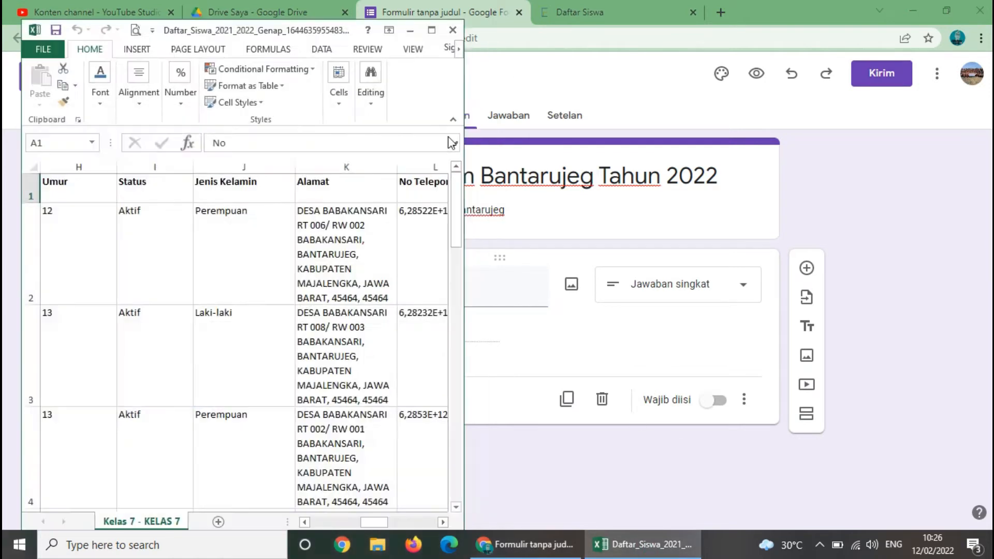
mouse_move(378, 524)
left_mouse_down()
mouse_move(325, 524)
mouse_move(365, 523)
left_mouse_up()
left_click(528, 544)
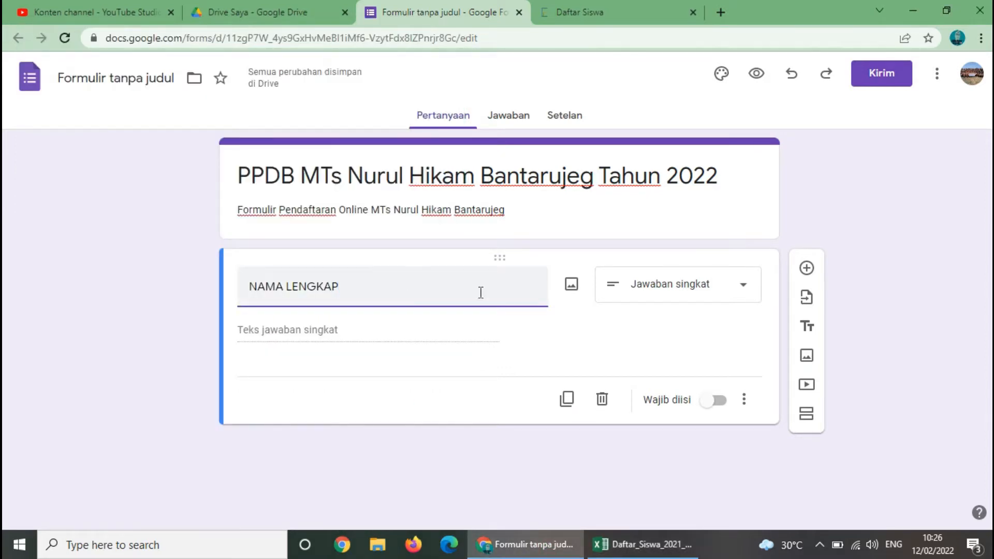
Choose Jawaban singkat as the answer type for NAMA LENGKAP and add two blank questions below it.
left_click(368, 337)
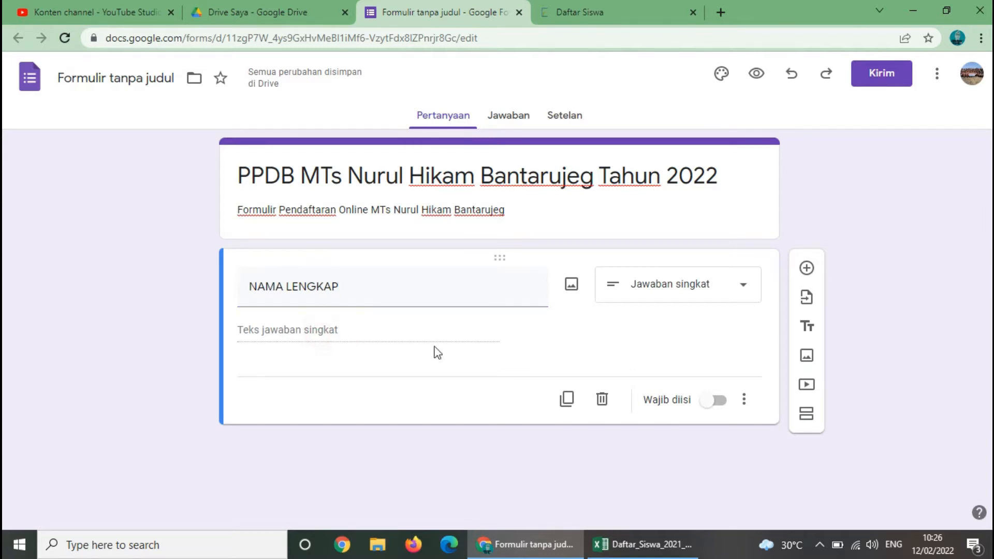
left_click(729, 291)
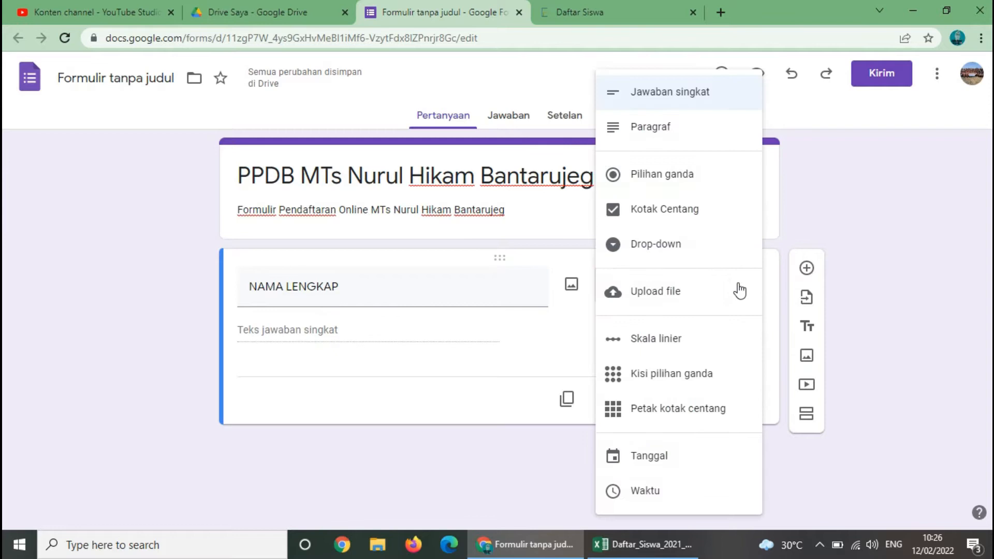
left_click(709, 96)
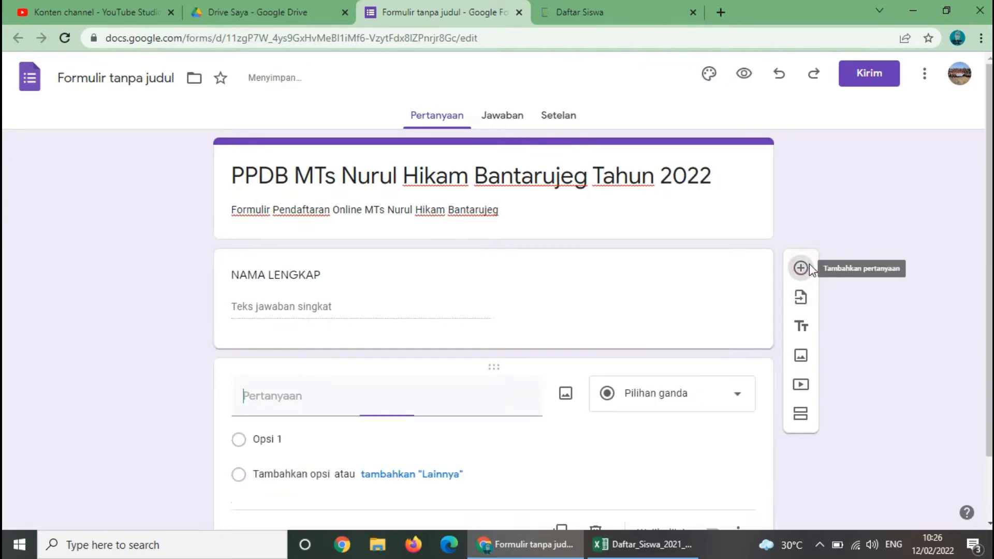
left_click(807, 267)
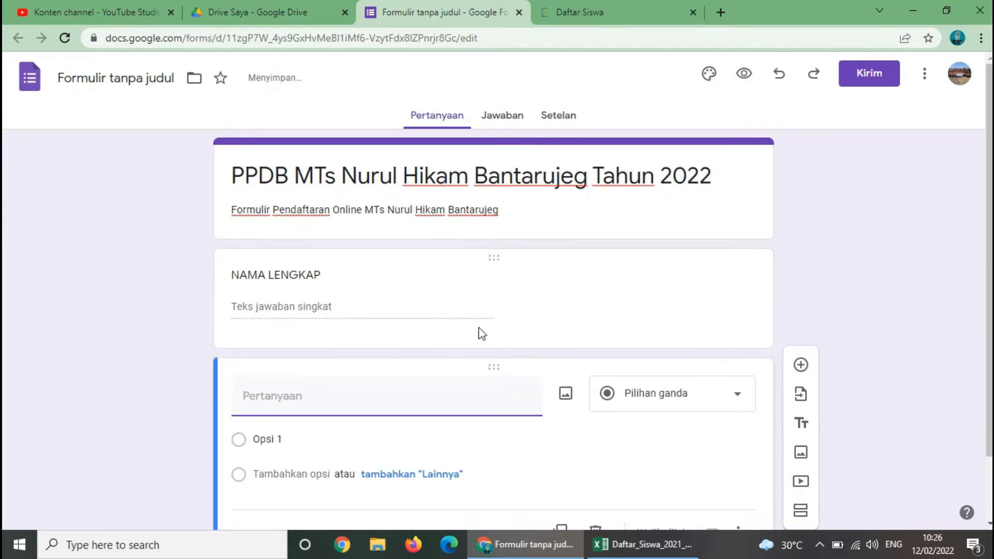
left_click(801, 365)
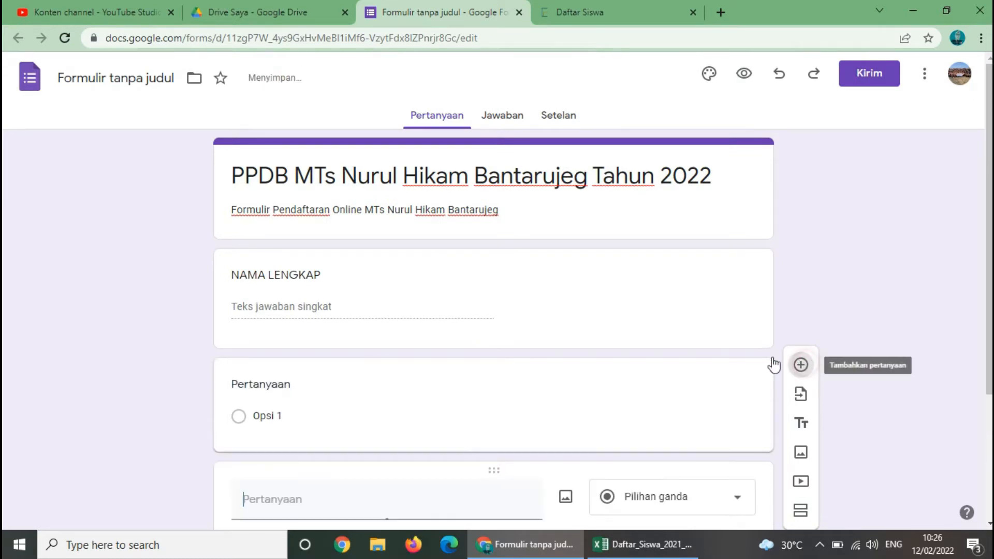
Name the second question "NISN", consulting the column headings of the Daftar_Siswa Excel workbook.
left_click(302, 391)
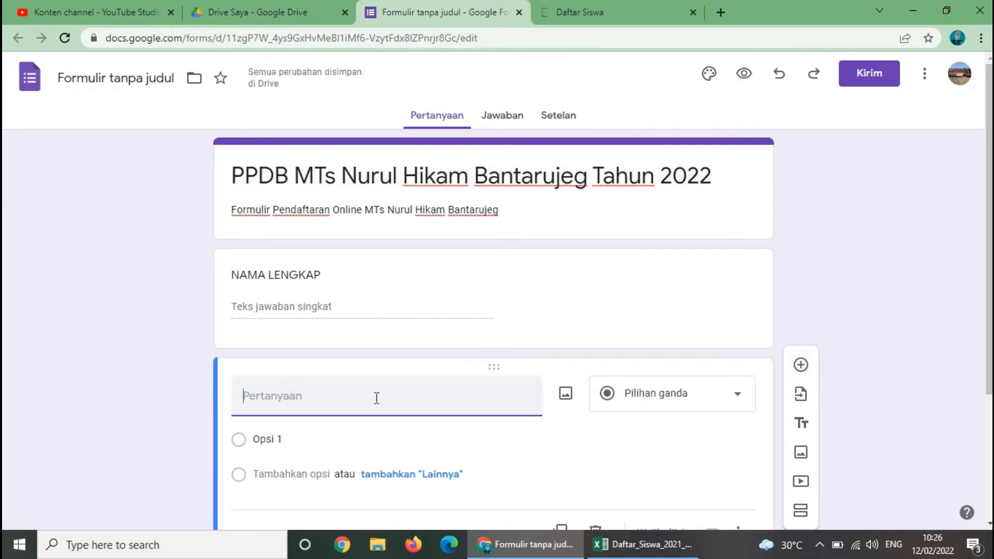
left_click(651, 551)
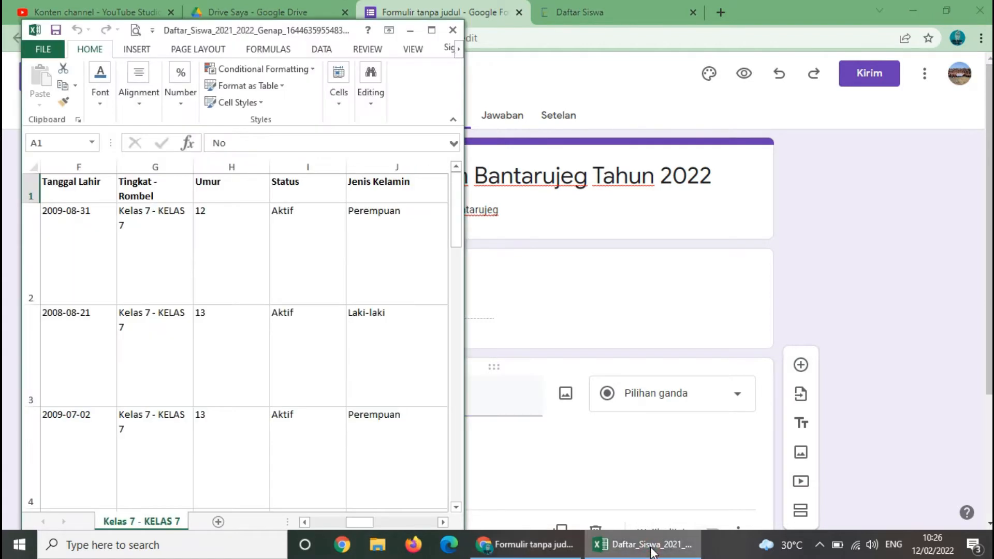
left_click_drag(359, 522, 319, 517)
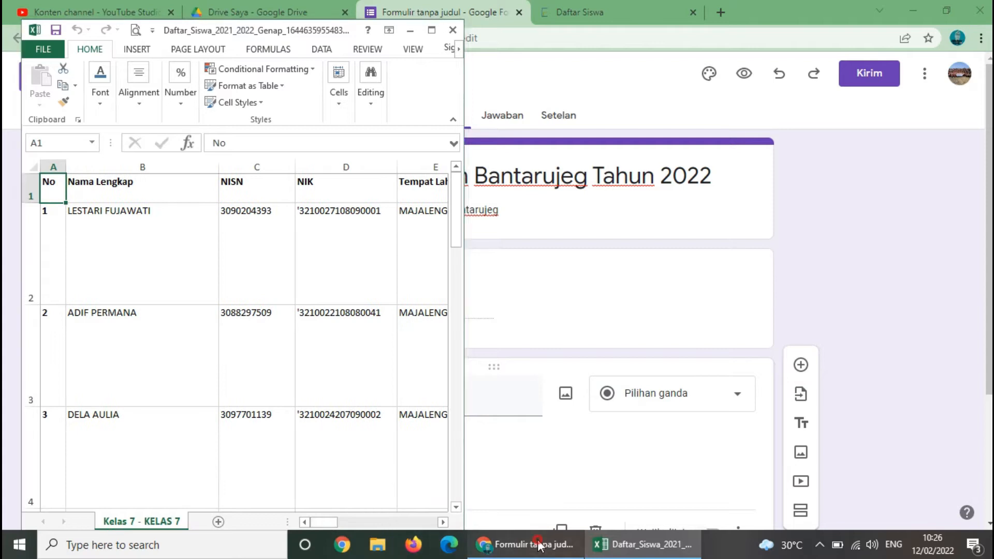
left_click(506, 545)
type("nis")
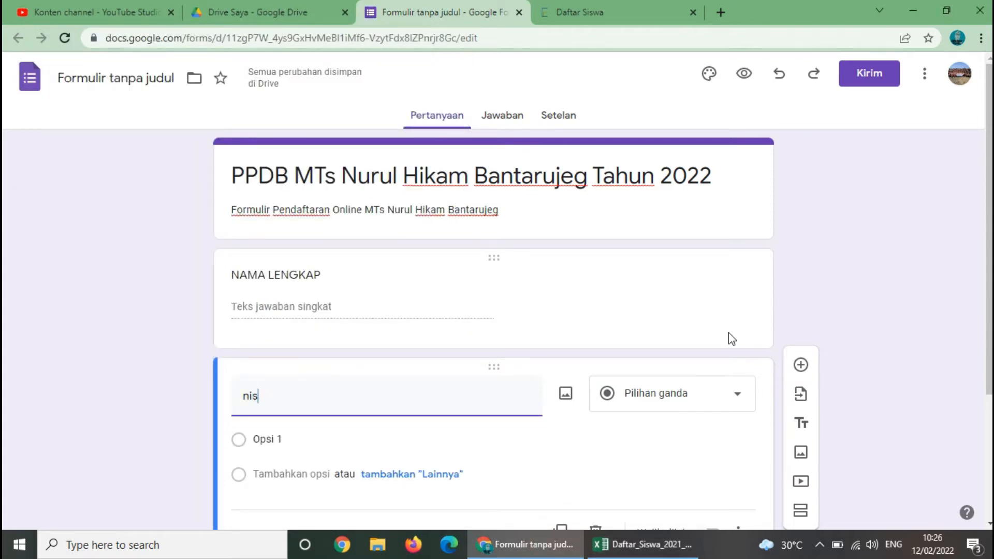
key("BackSpace")
type("NISN")
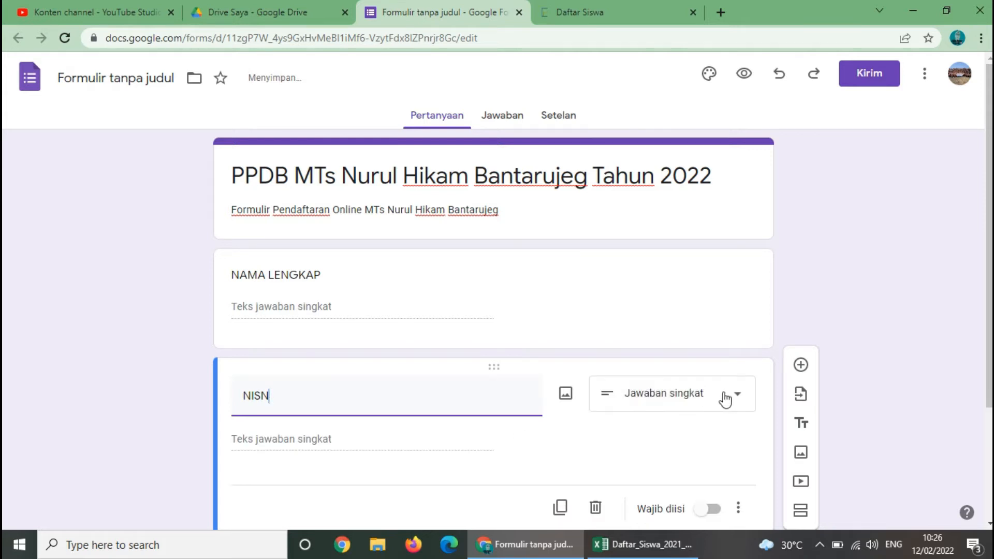
Name the third question "NIK", consulting the column headings of the Daftar_Siswa Excel workbook.
scroll(433, 450, "down", 3)
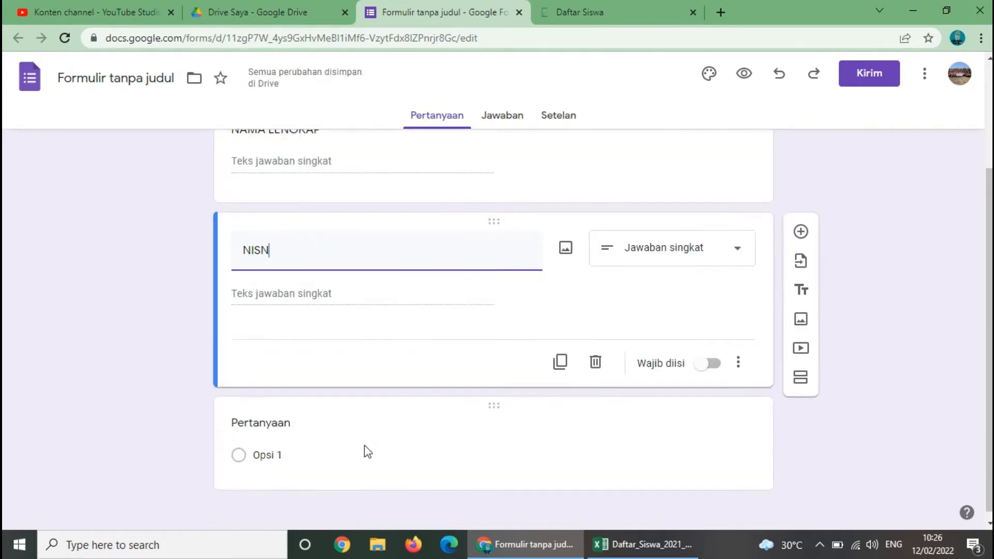
left_click(317, 428)
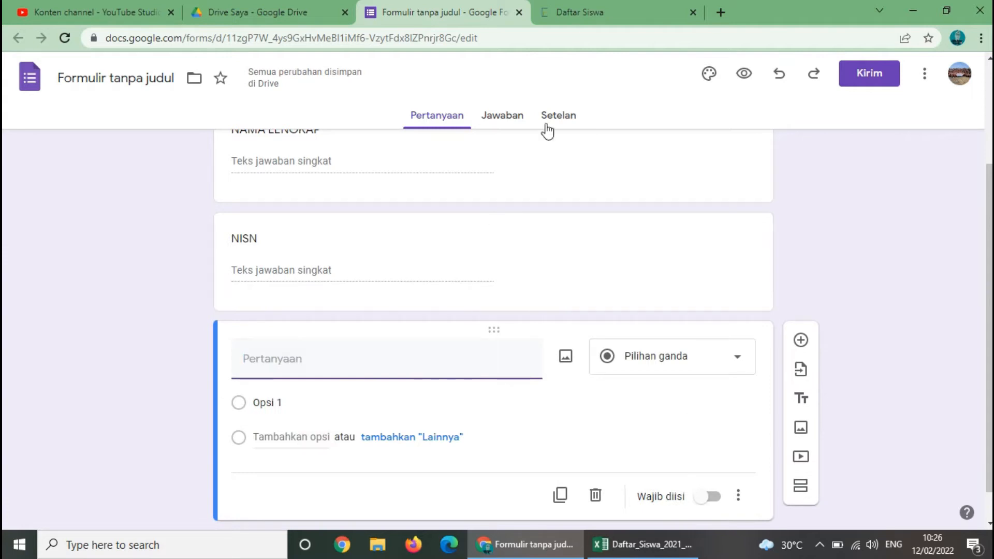
left_click(615, 24)
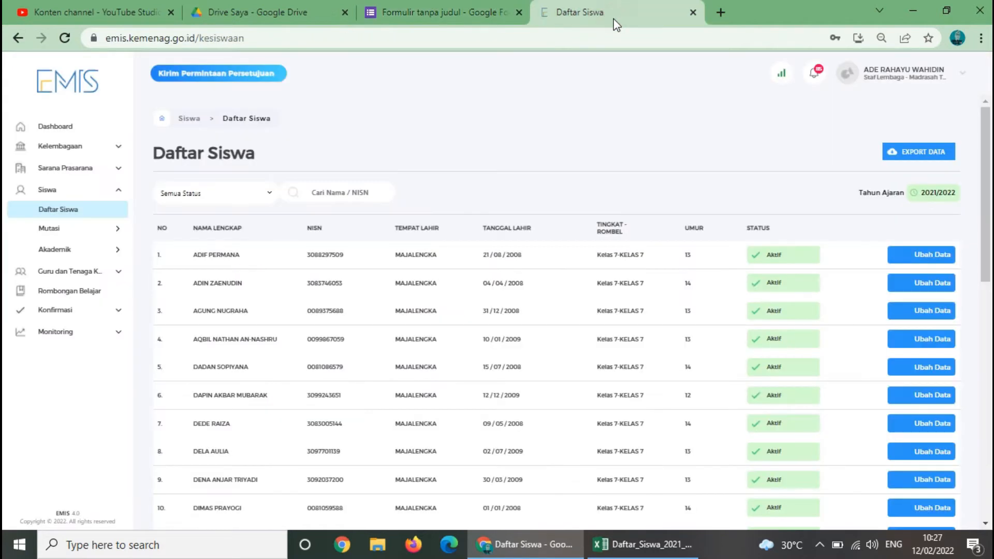
left_click(439, 15)
left_click(644, 554)
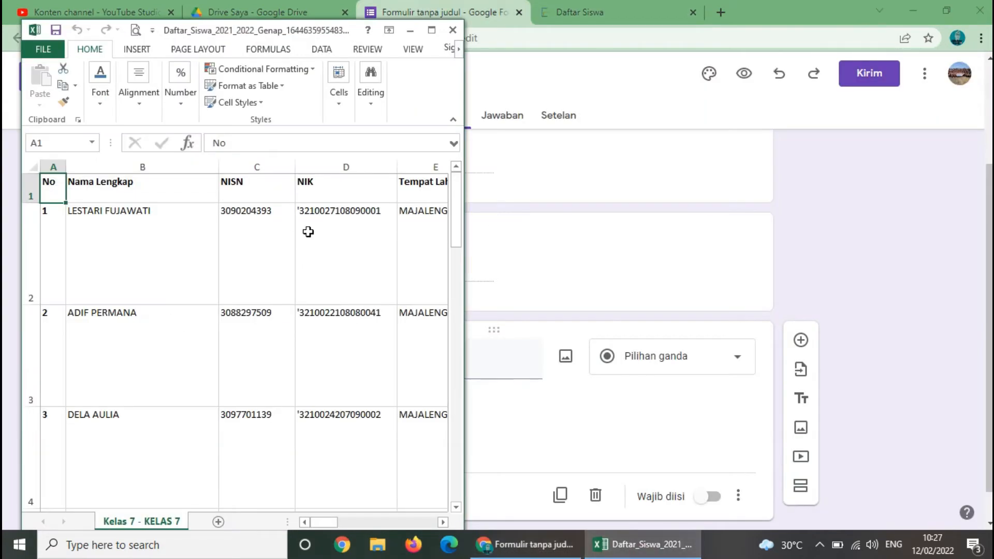
left_click(543, 546)
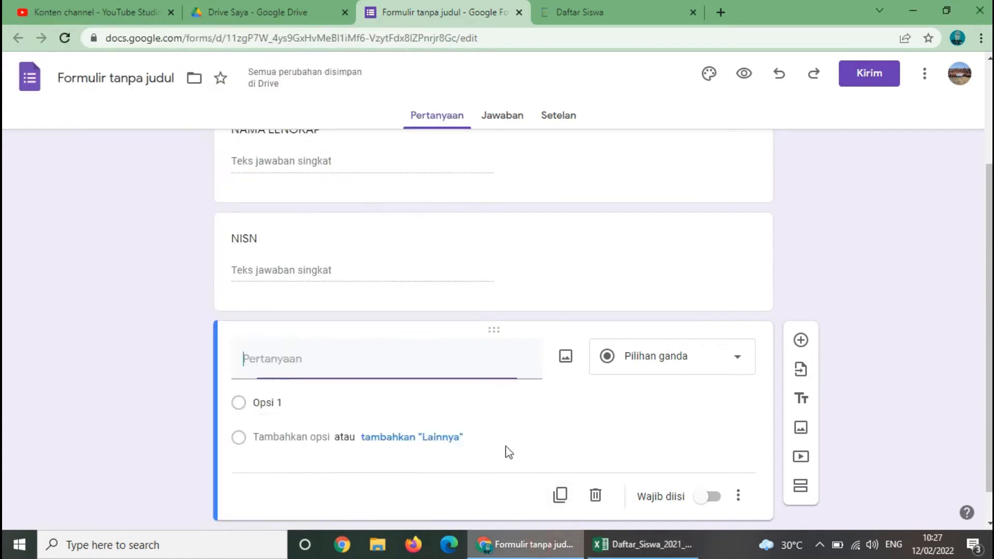
type("NIK")
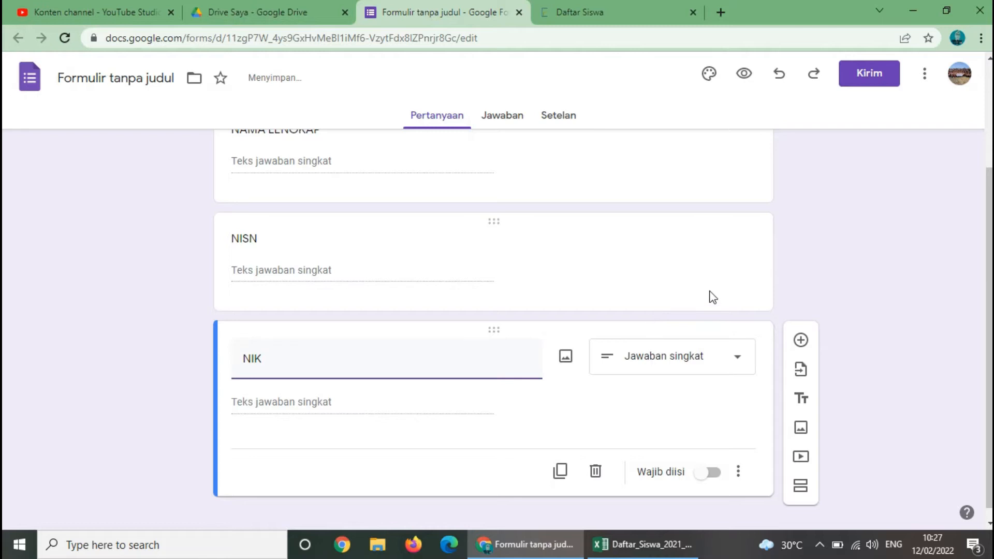
Add a short-answer question "TEMPAT LAHIR" and a date question "TANGGAL LAHIR" below NIK.
left_click(802, 342)
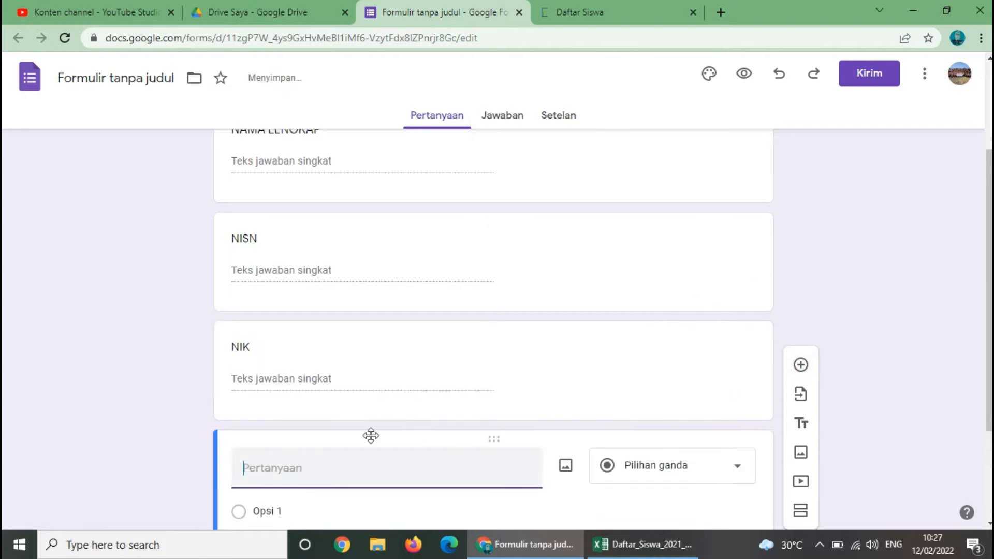
type("TEMPAT")
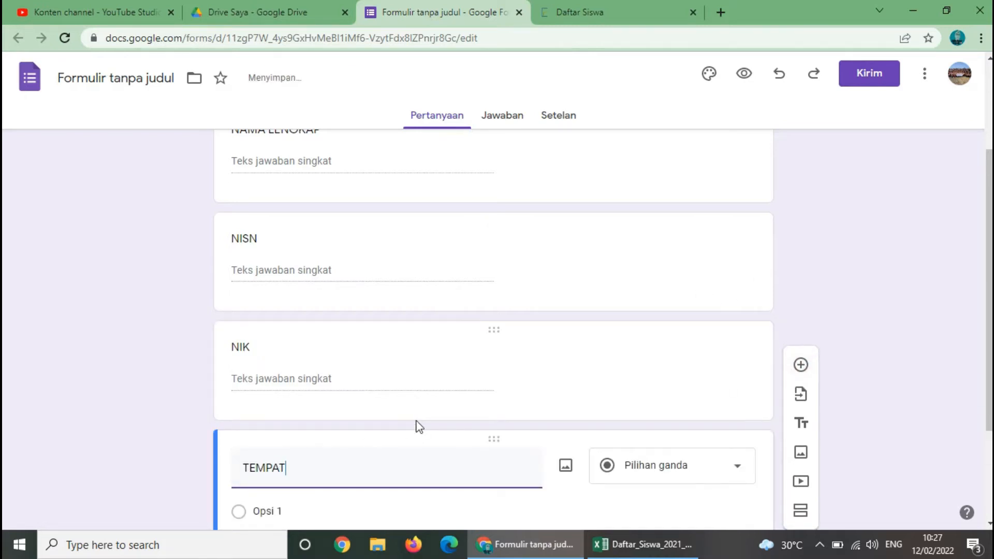
type(" LAHIR")
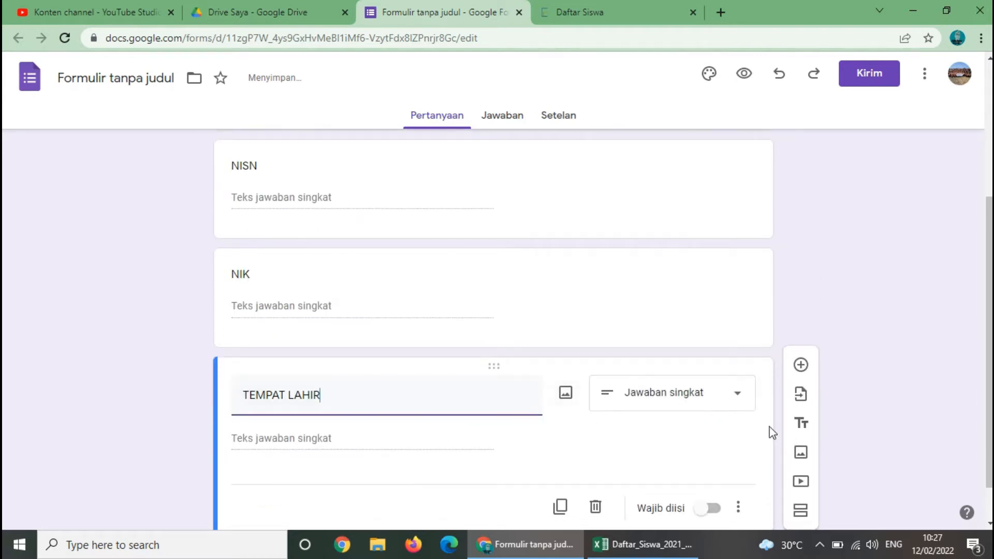
left_click(801, 363)
type("TANGGAL LAHIR")
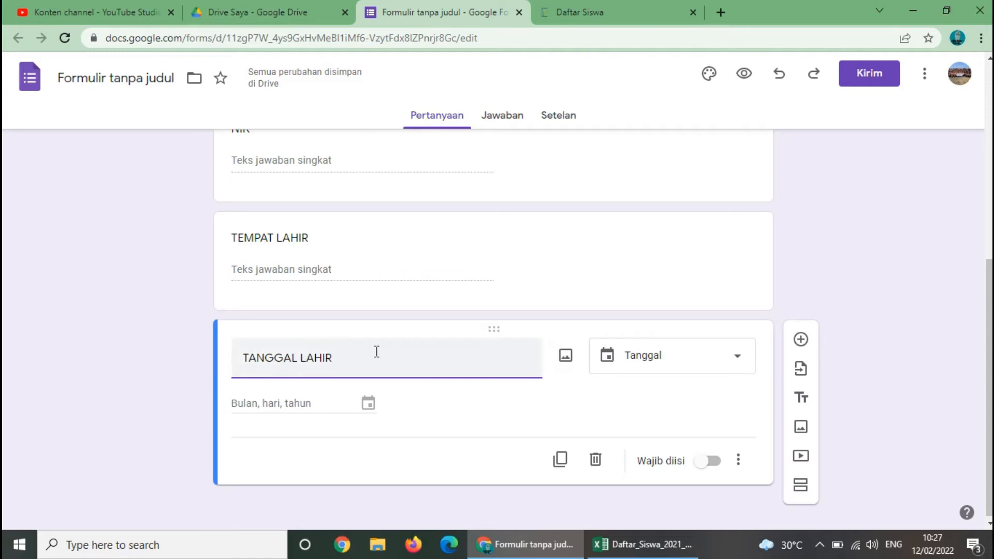
Add a multiple-choice question "JENIS KELAMIN" with the options Laki-Laki and Perempuan.
left_click(802, 338)
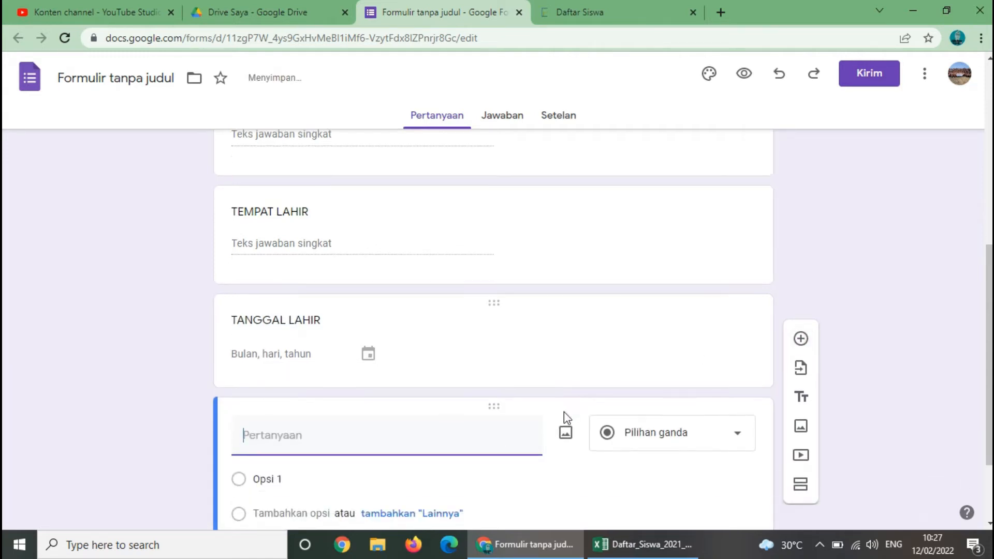
type("JENIS KELAMIN")
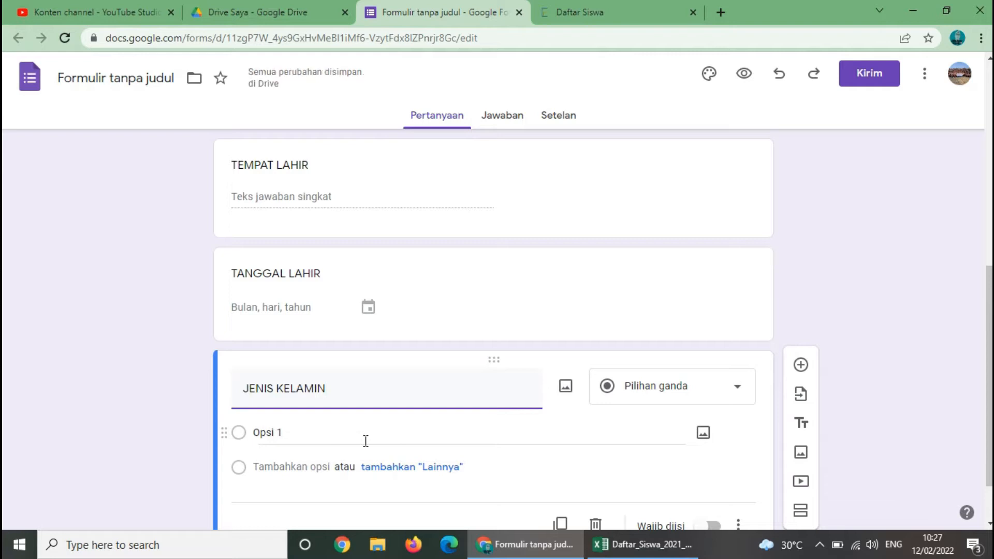
scroll(367, 440, "down", 1)
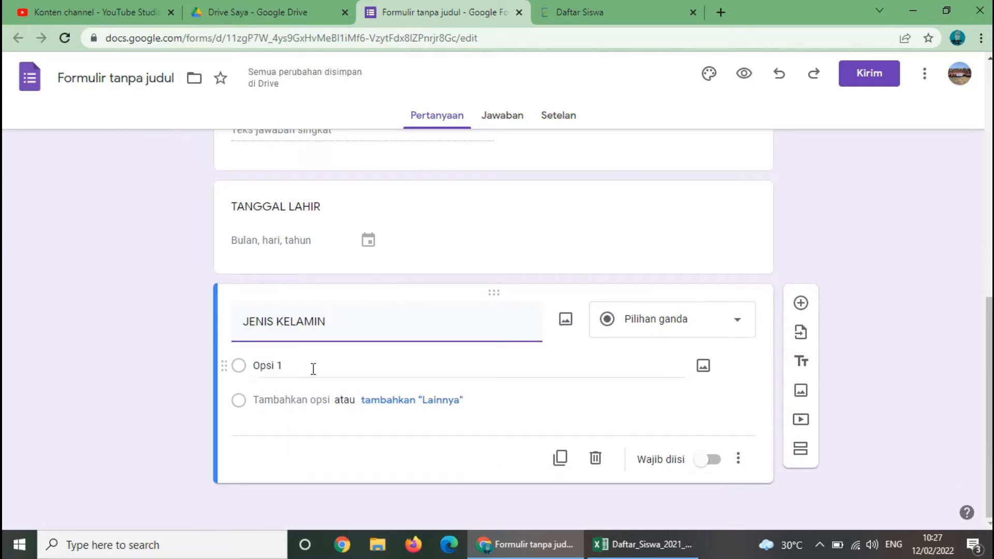
left_click(313, 366)
type("LA")
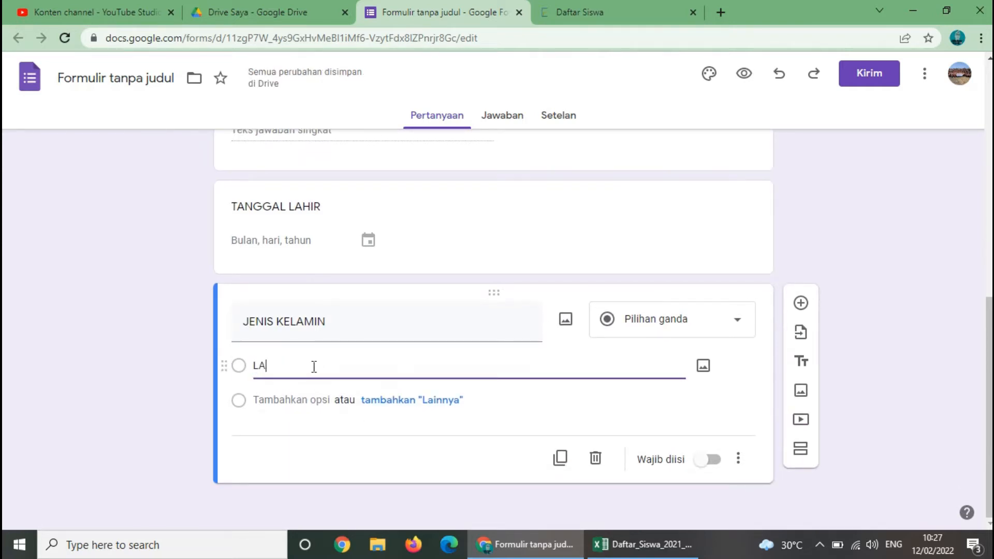
type("KI")
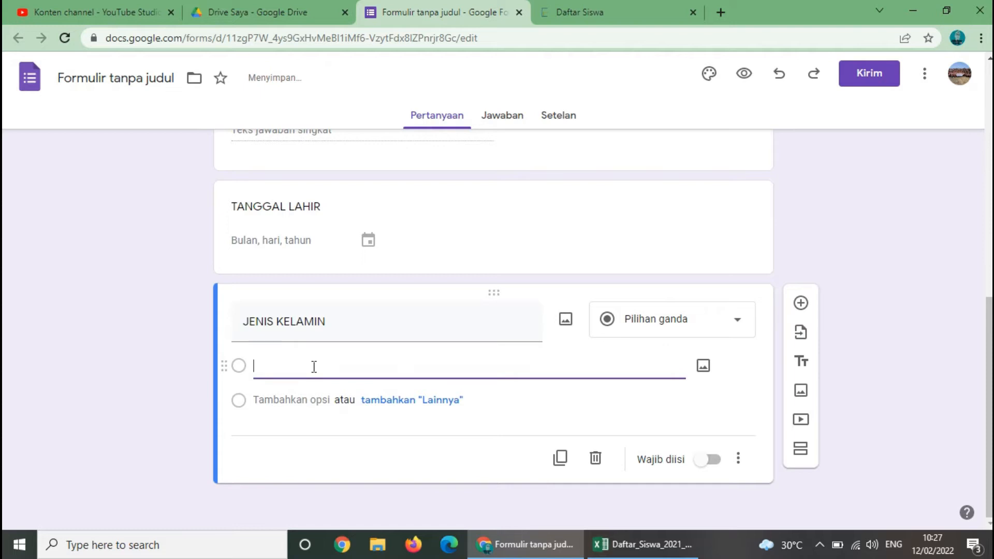
type("Laki-Laki")
key("Return")
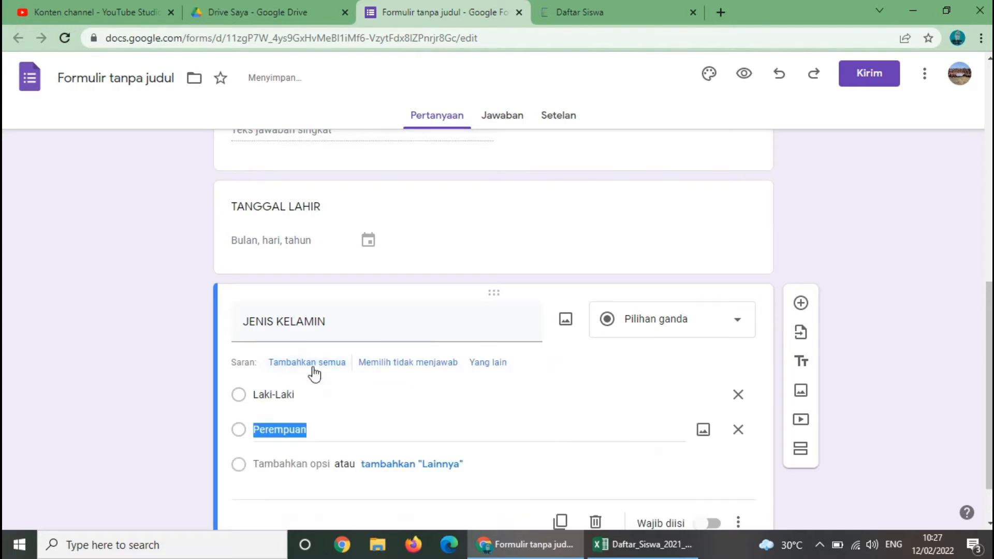
key("Right")
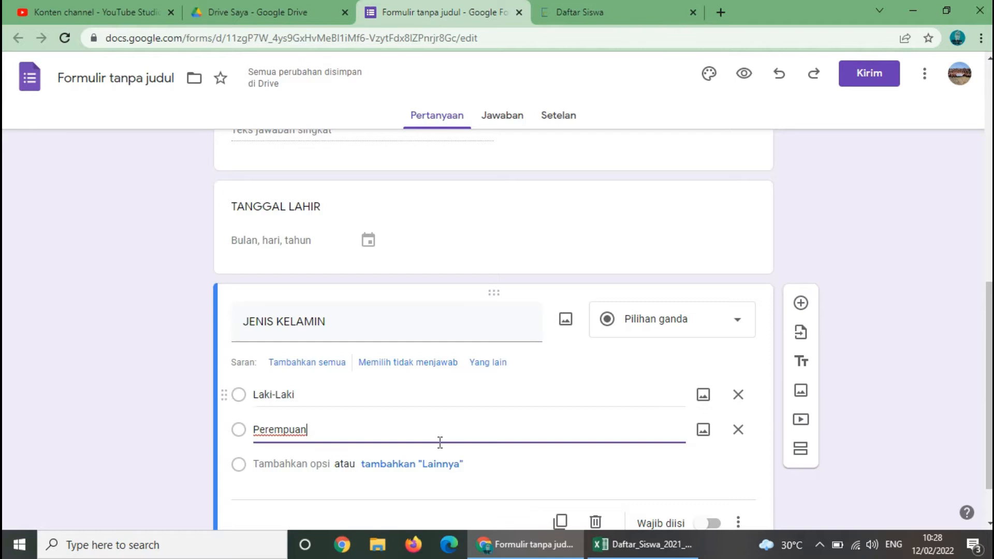
Add a question named "HOBI" below JENIS KELAMIN, consulting the remaining column headings of the Daftar_Siswa Excel workbook.
scroll(559, 390, "down", 1)
left_click(802, 241)
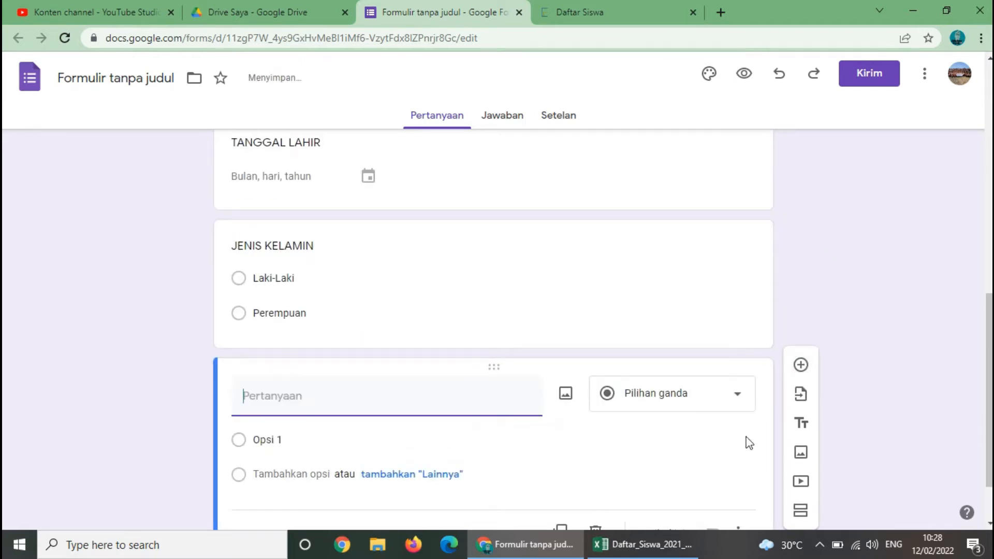
left_click(642, 545)
left_click(322, 522)
left_click_drag(322, 522, 414, 511)
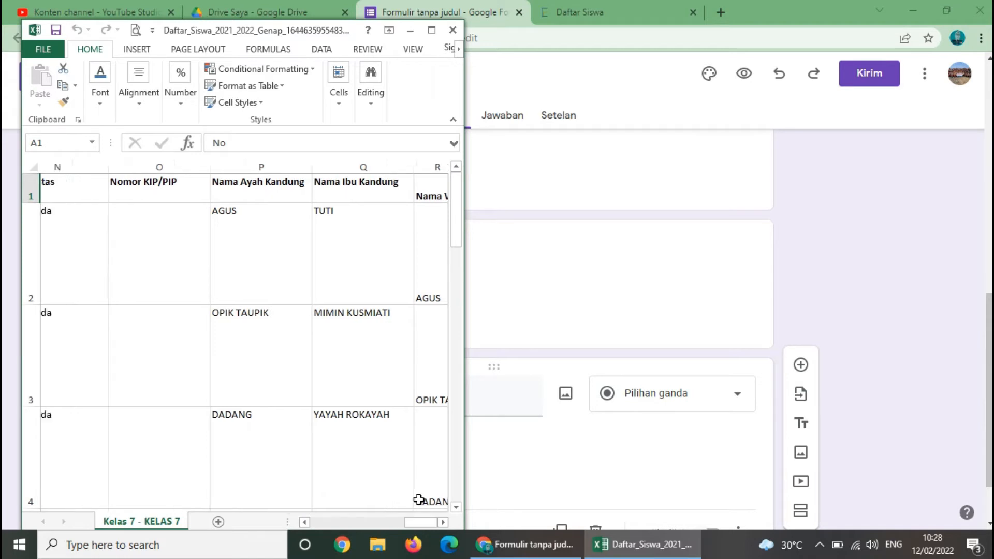
left_click(523, 544)
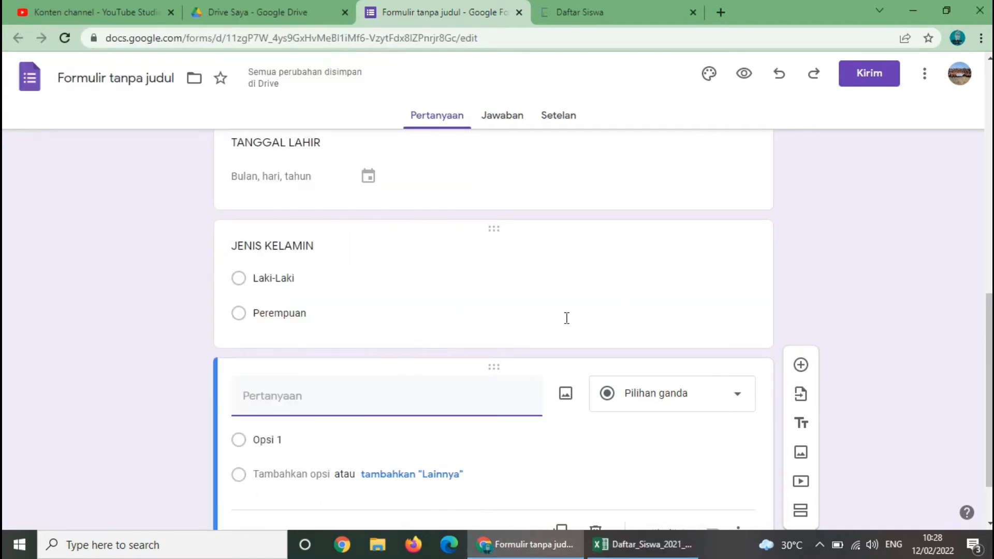
type("h")
key("BackSpace")
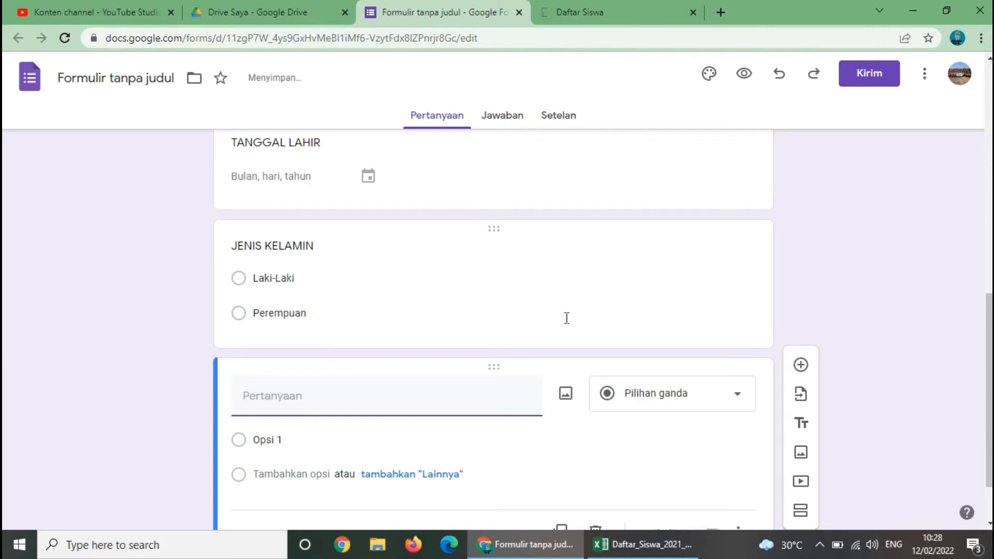
type("HOBI")
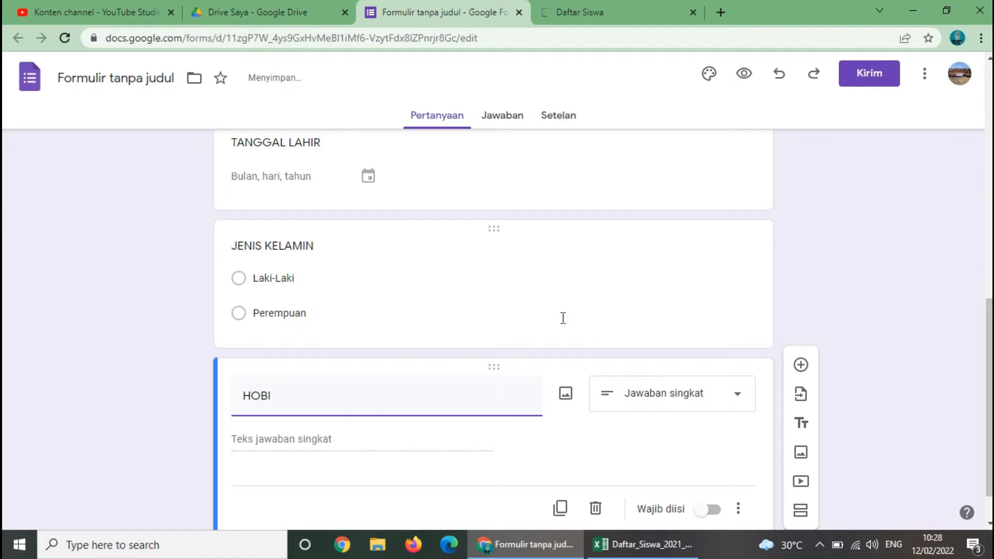
Change the answer type of the HOBI question to Pilihan ganda.
left_click(378, 438)
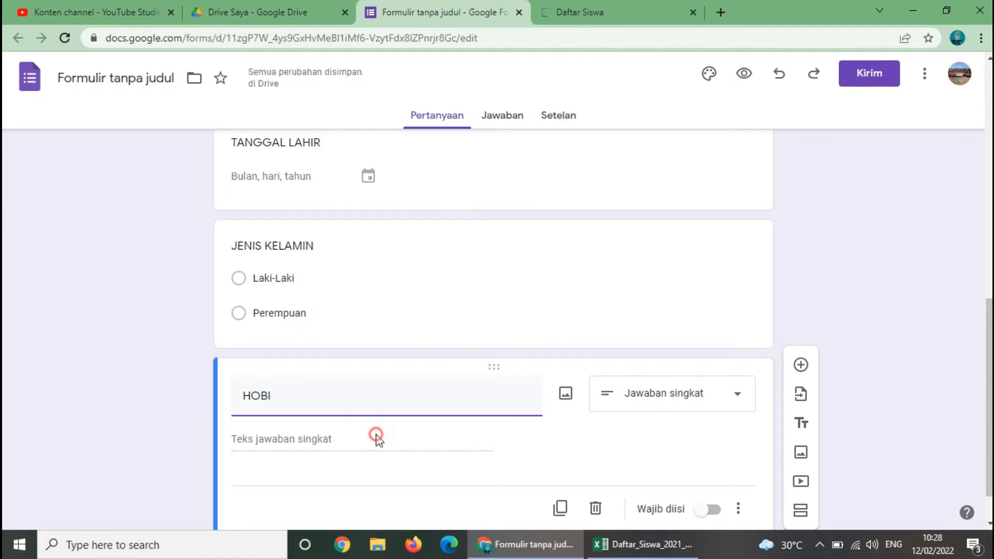
left_click(735, 395)
left_click(683, 181)
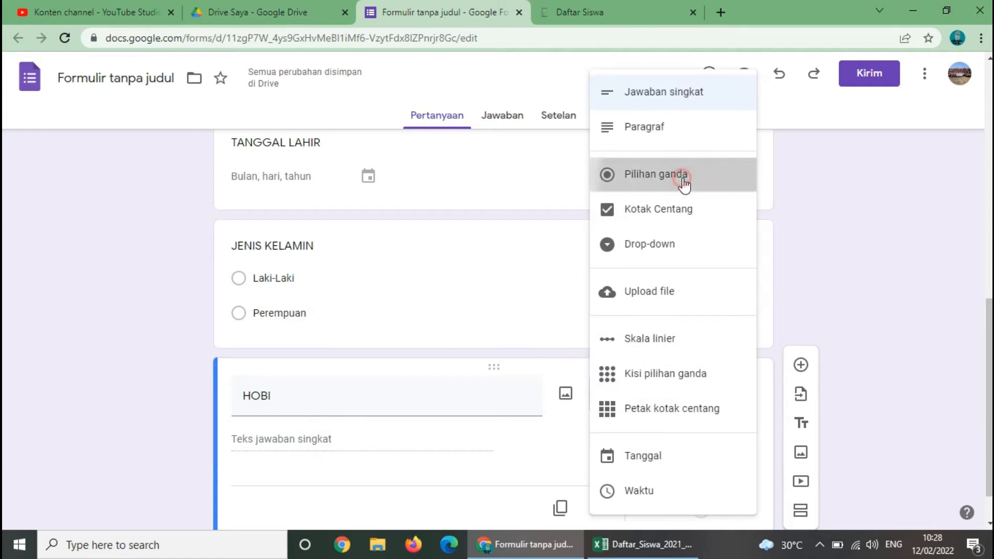
Enter the HOBI answer options Olahraga, Kesenian, Membaca, Menulis, Traveling and Lainnya.
left_click(337, 441)
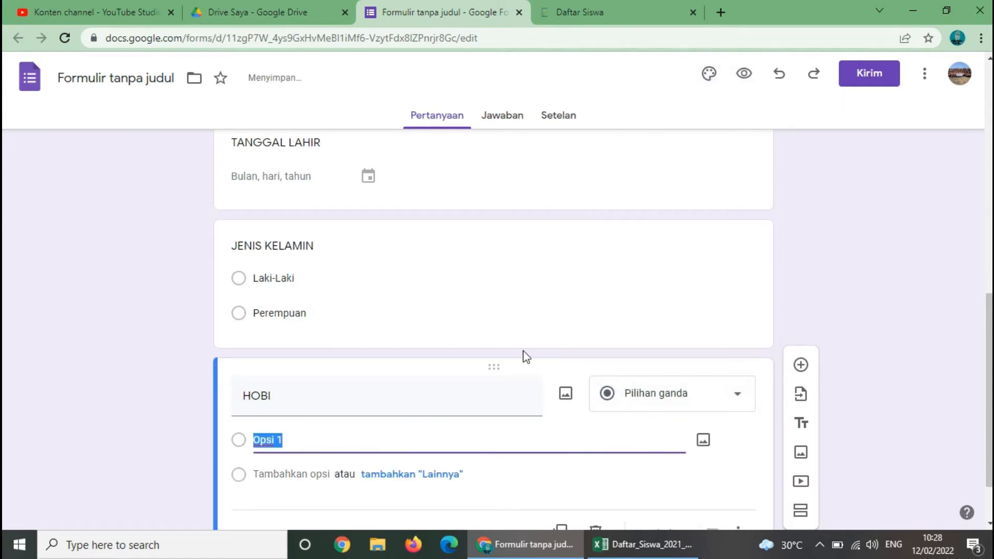
type("Olahraga")
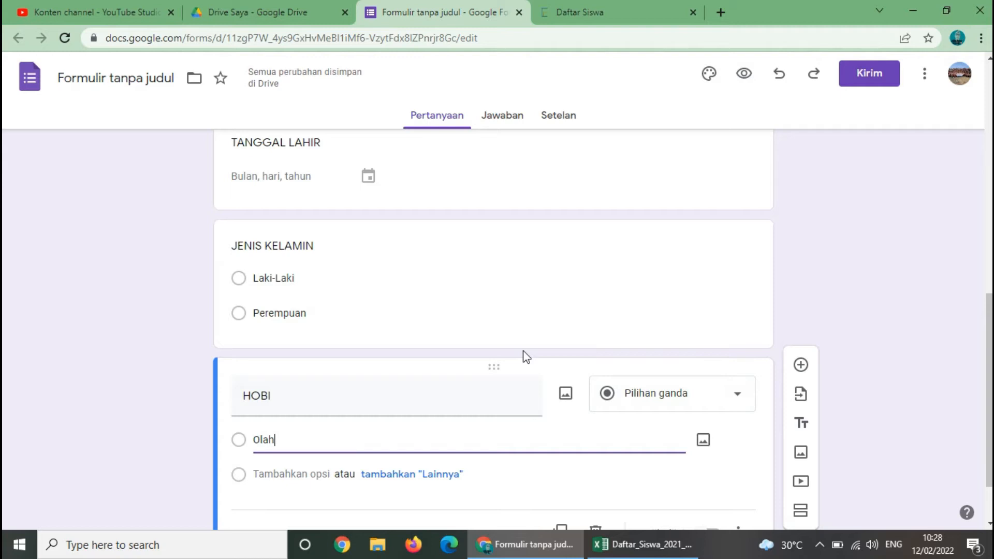
key("Return")
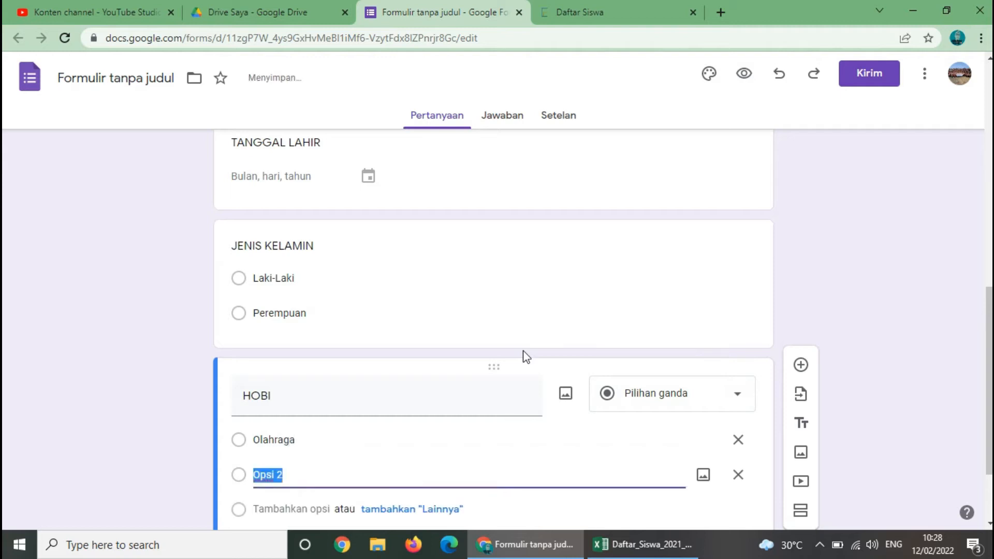
type("Kesenian")
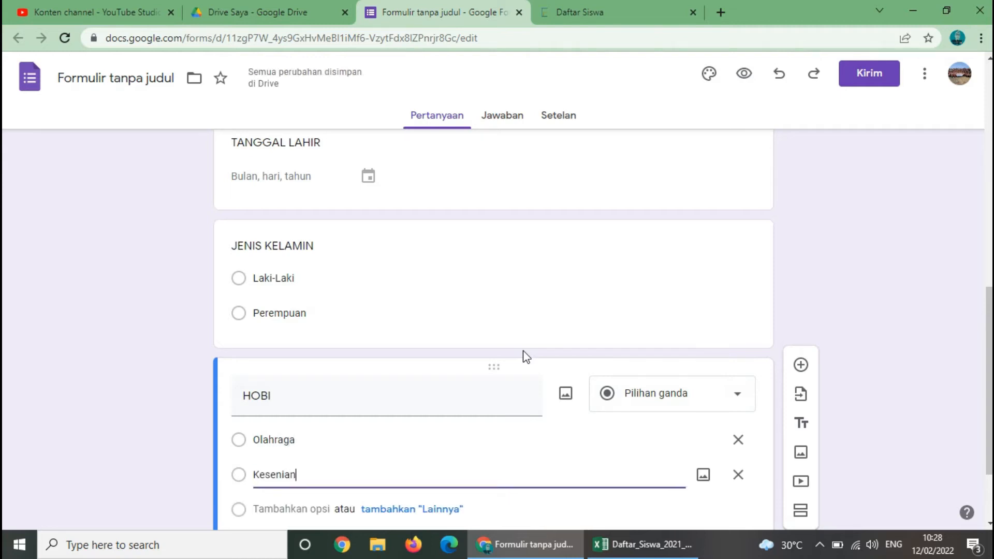
key("Return")
type("Membaca")
key("Return")
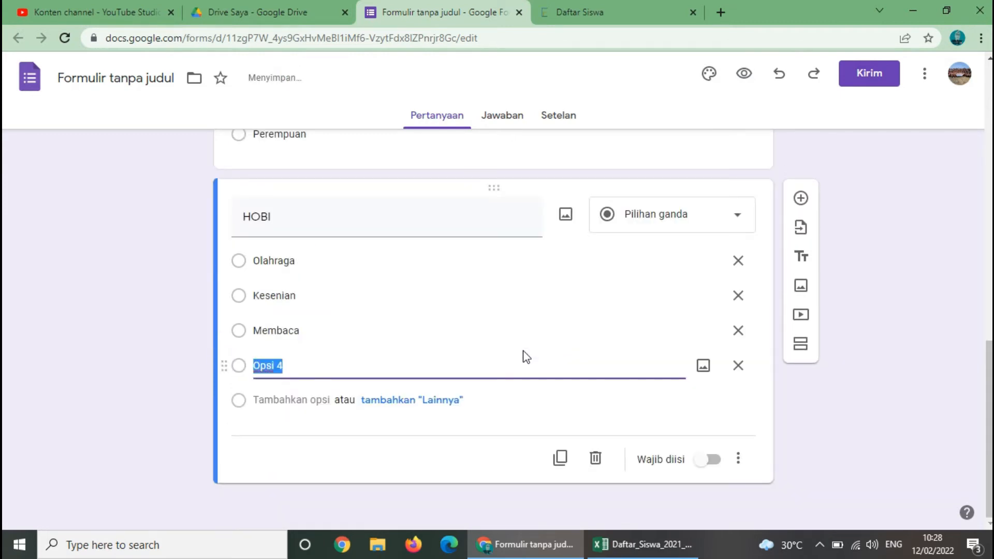
type("Menulis")
key("Return")
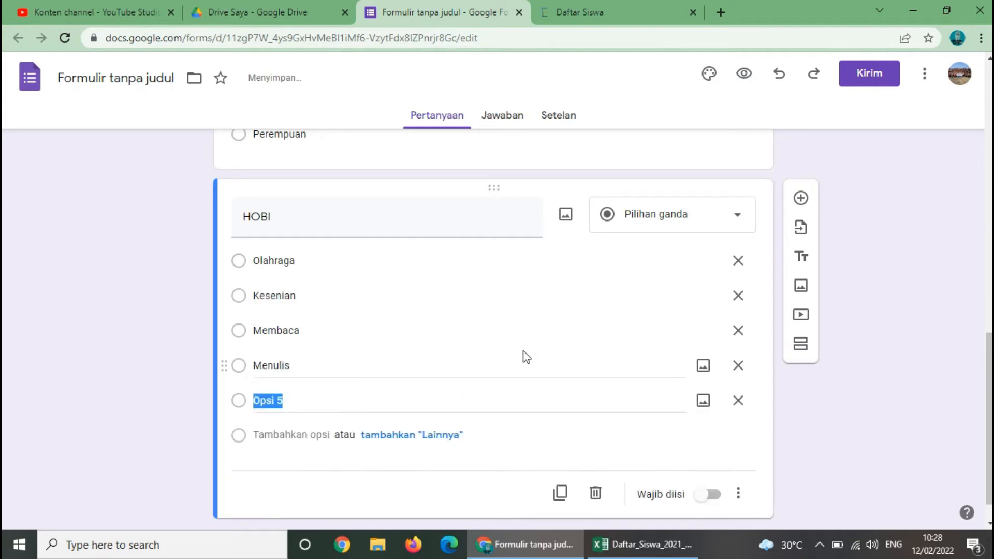
type("Traveling")
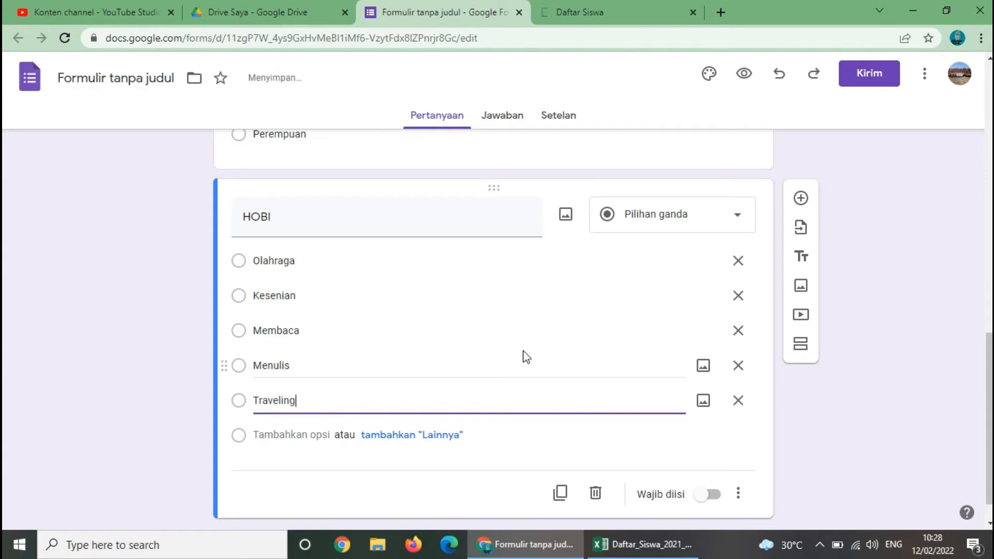
key("Return")
type("Lainnya")
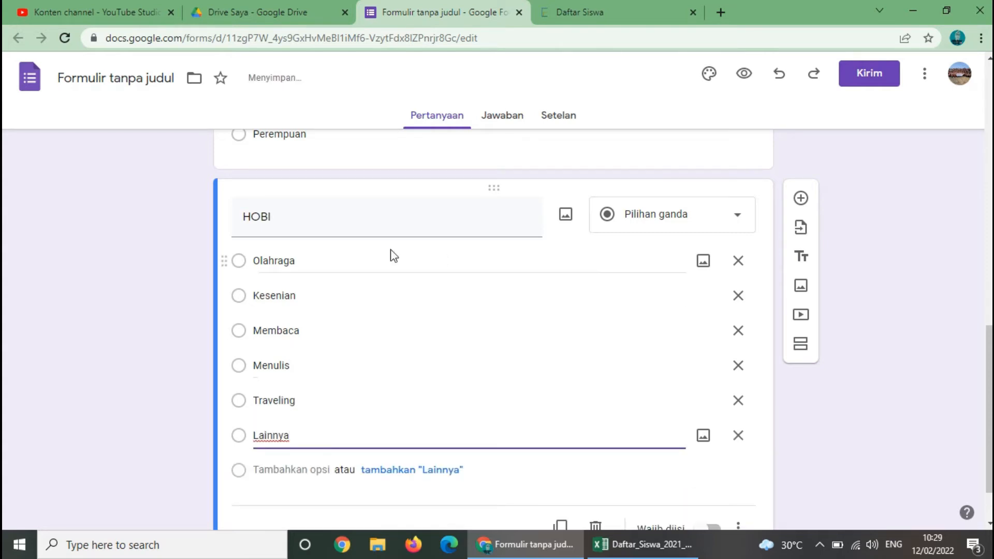
Add a question named "CITA CITA" below HOBI.
scroll(586, 360, "down", 1)
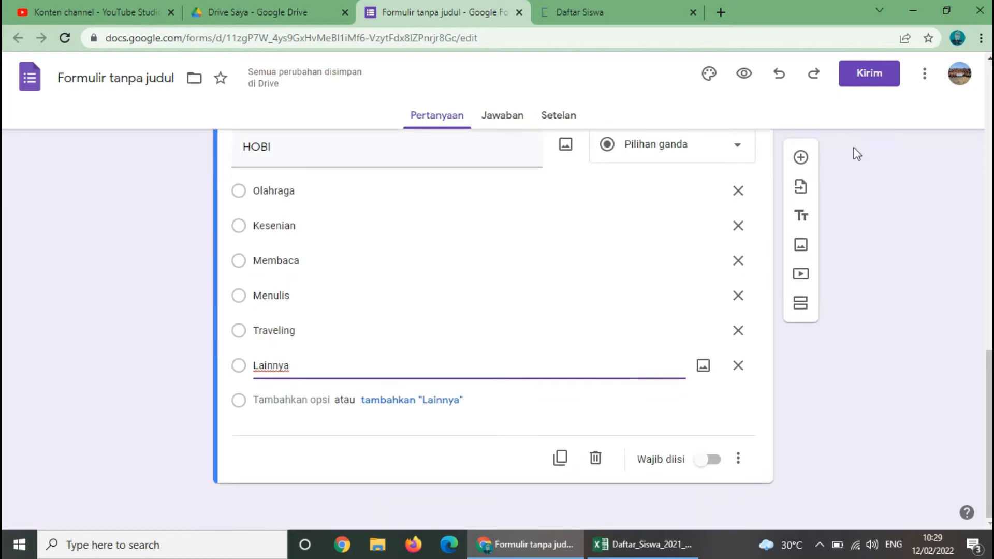
left_click(801, 159)
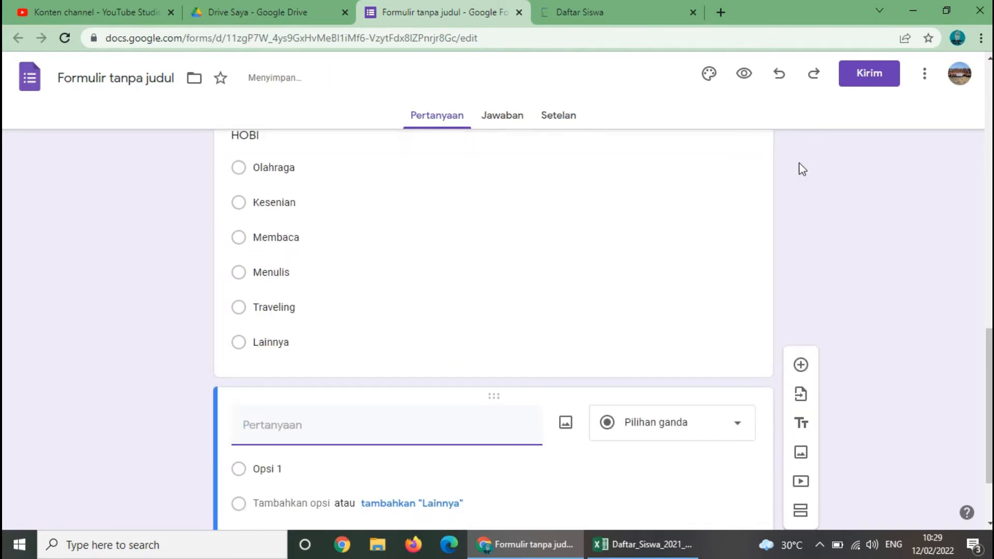
type("CITTA")
key("BackSpace")
key("BackSpace")
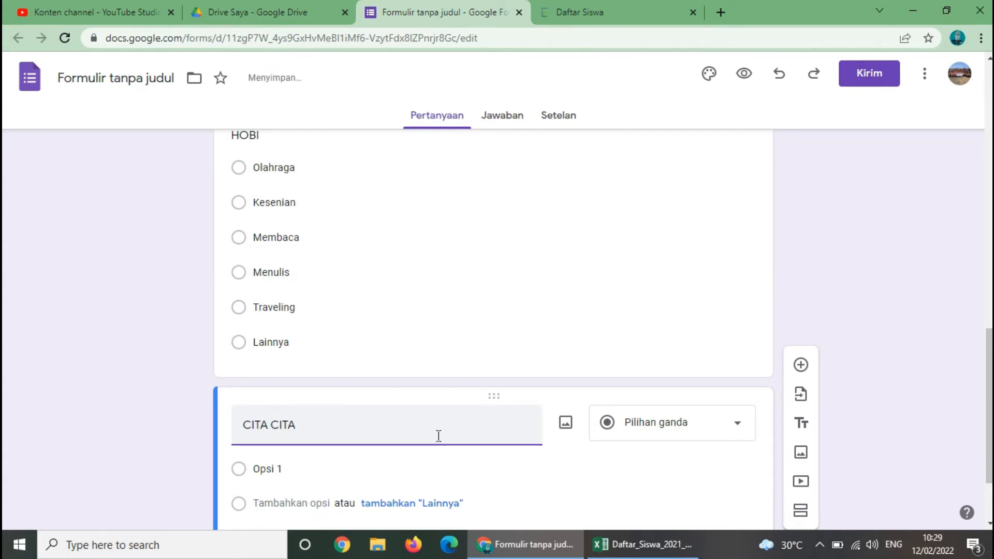
Change the answer type of the CITA CITA question to Pilihan ganda.
left_click(745, 429)
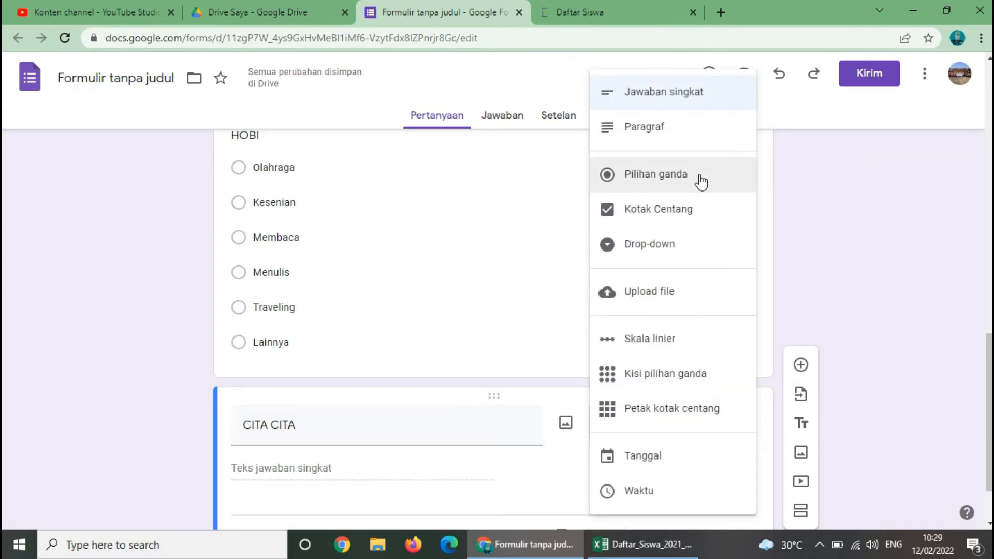
left_click(702, 180)
left_click(738, 434)
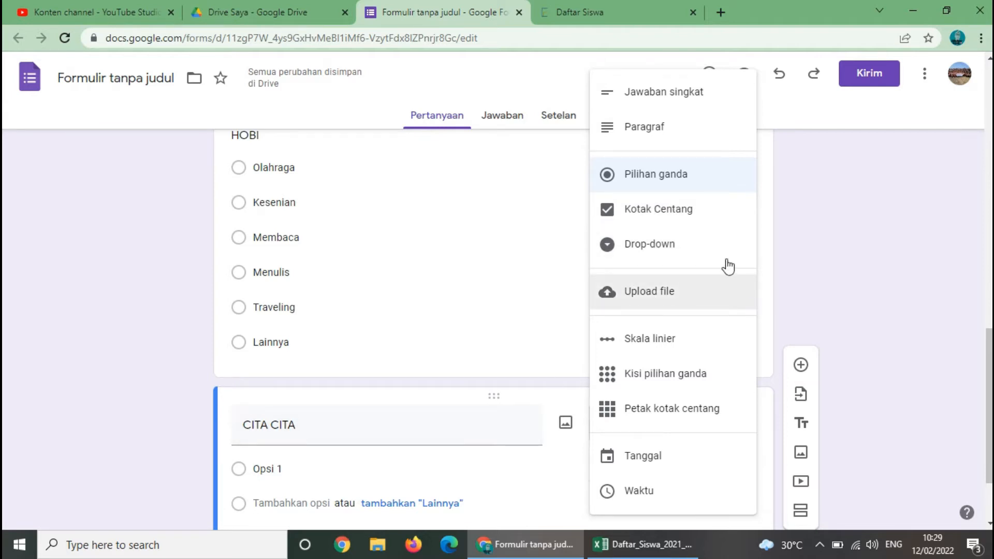
Enter PNS, TNI/Polri, Guru/Dosen and Dokter as the first four CITA CITA answer options.
left_click(366, 464)
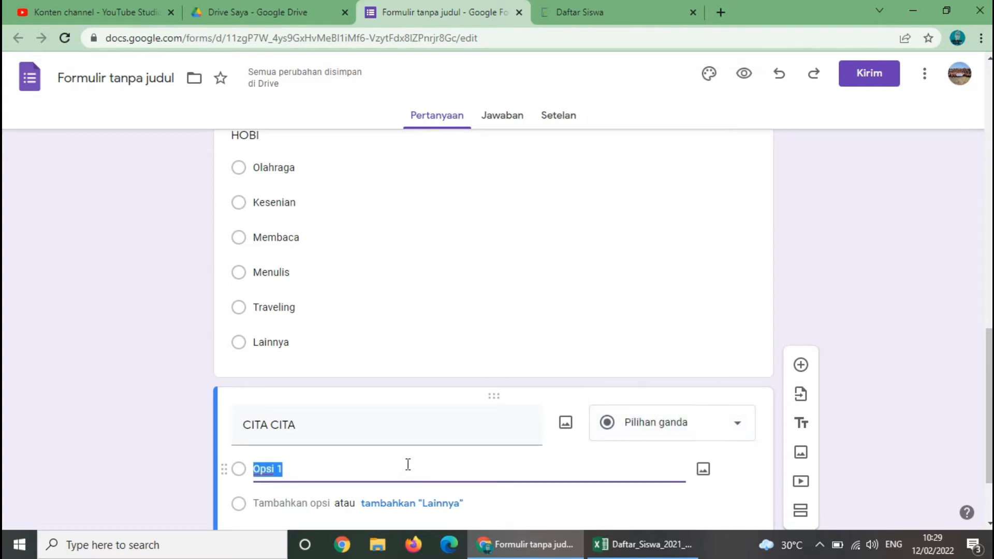
type("PNS")
key("Return")
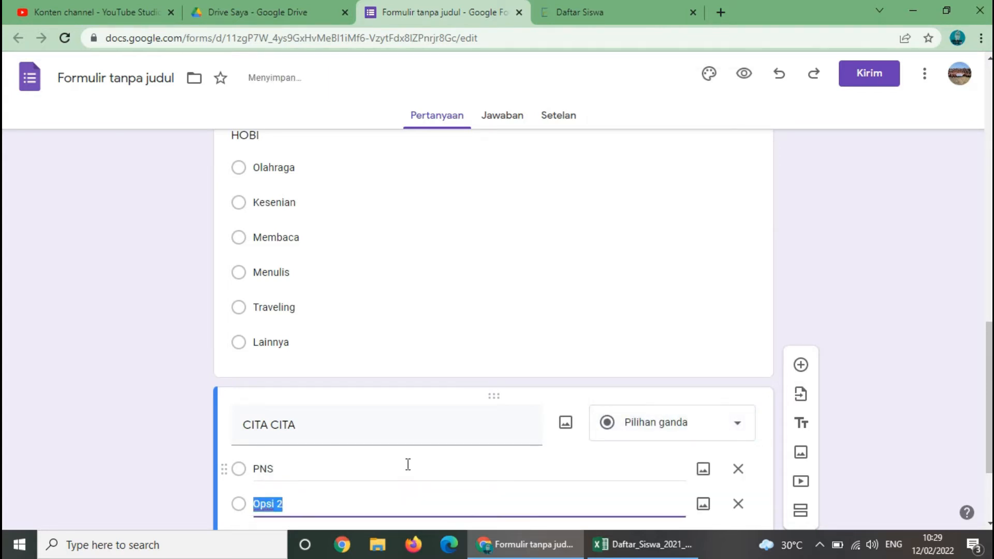
type("TNI/Polri")
key("Return")
type("Guru")
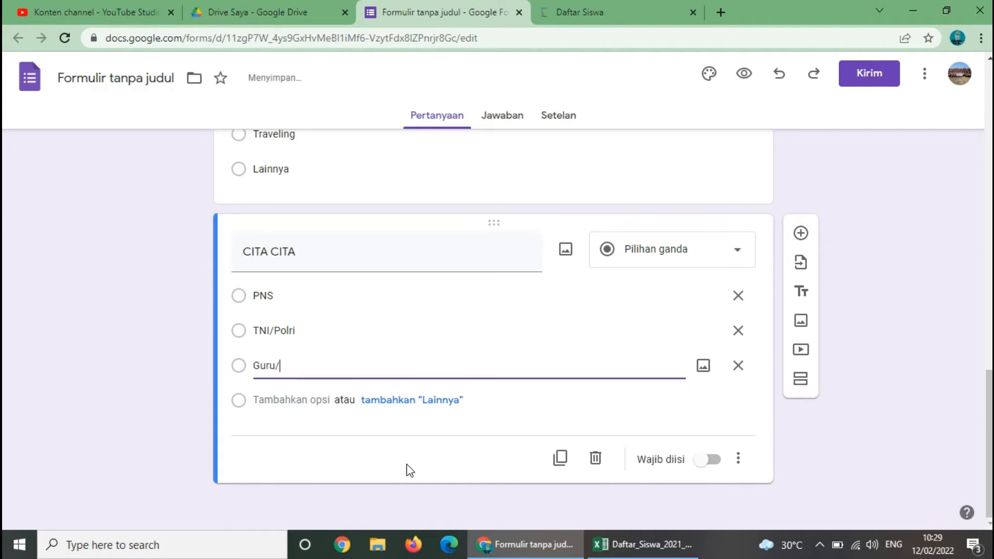
type("/Dosen")
key("Return")
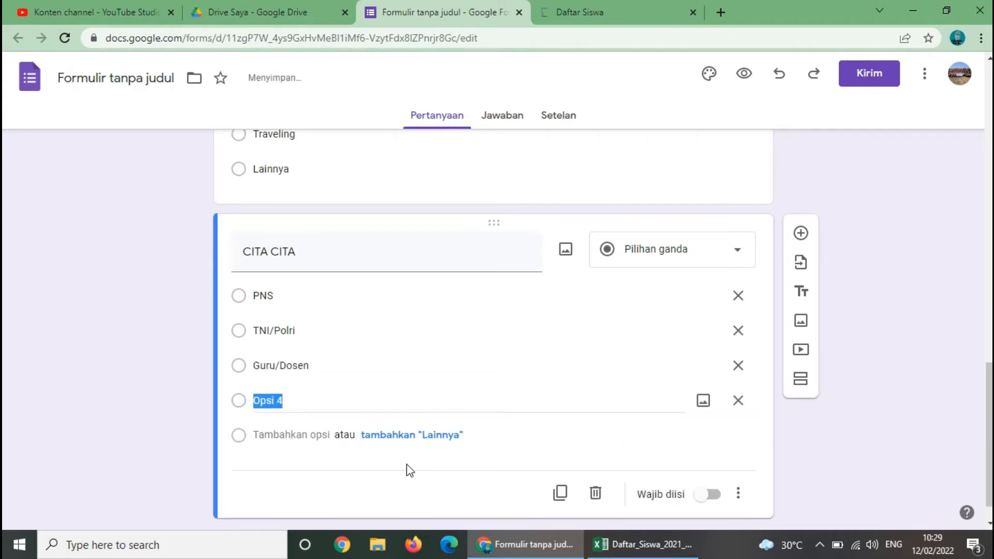
type("D")
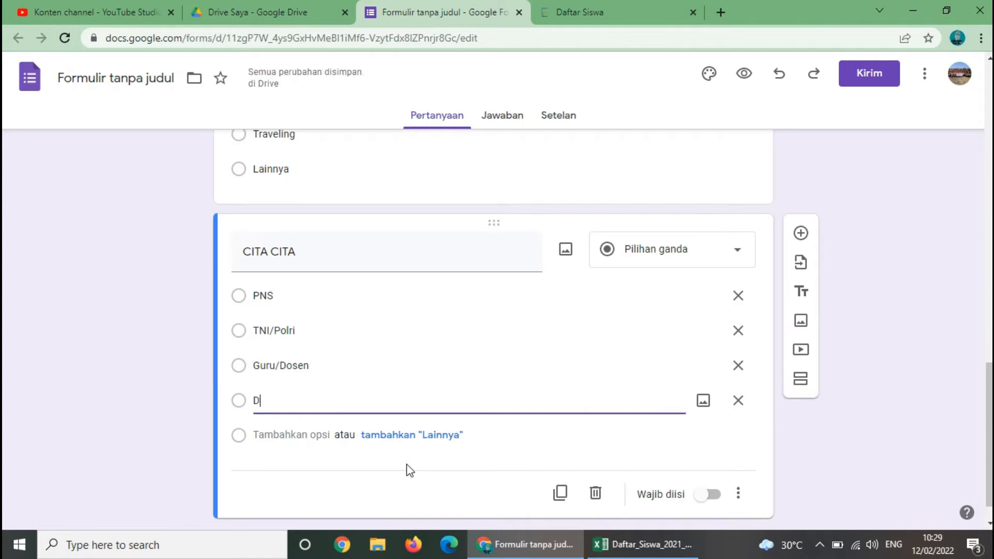
type("okter")
key("Return")
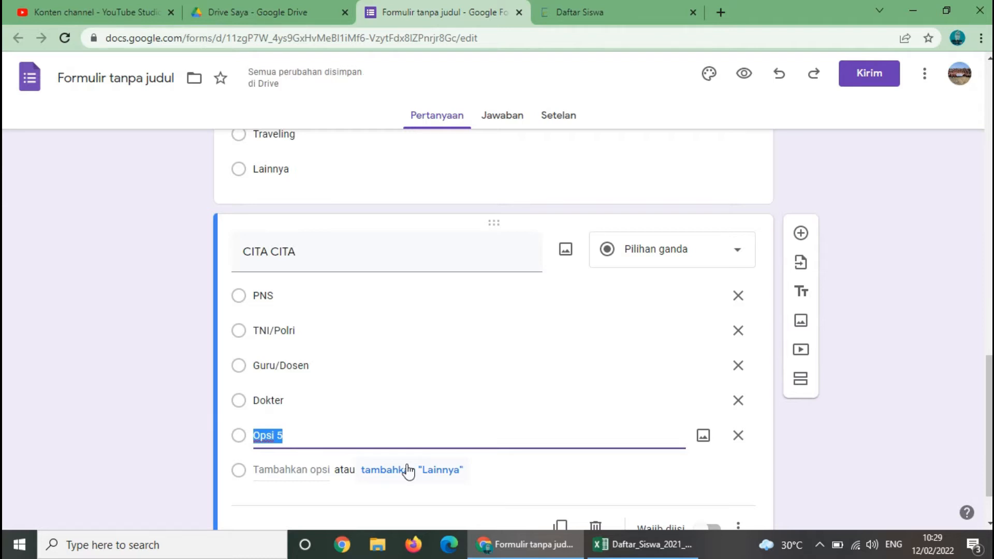
Add the CITA CITA options Politikus, Wiraswasta, Pekerja Seni/Lukis/Artis/Sejenisnya and Lainnya, and remove the surplus placeholder option after them.
type("Politikus")
key("Return")
type("Wiraswas")
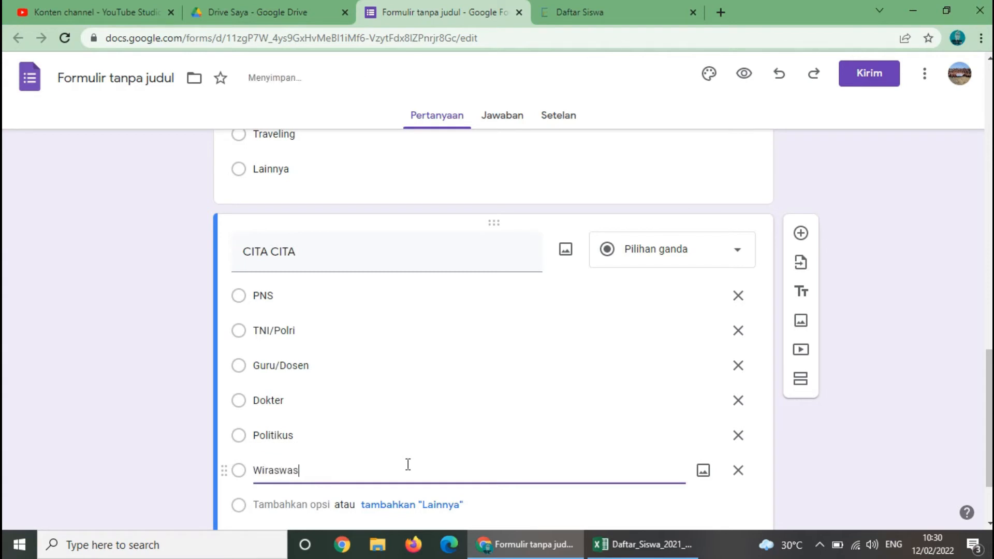
type("ta")
key("Return")
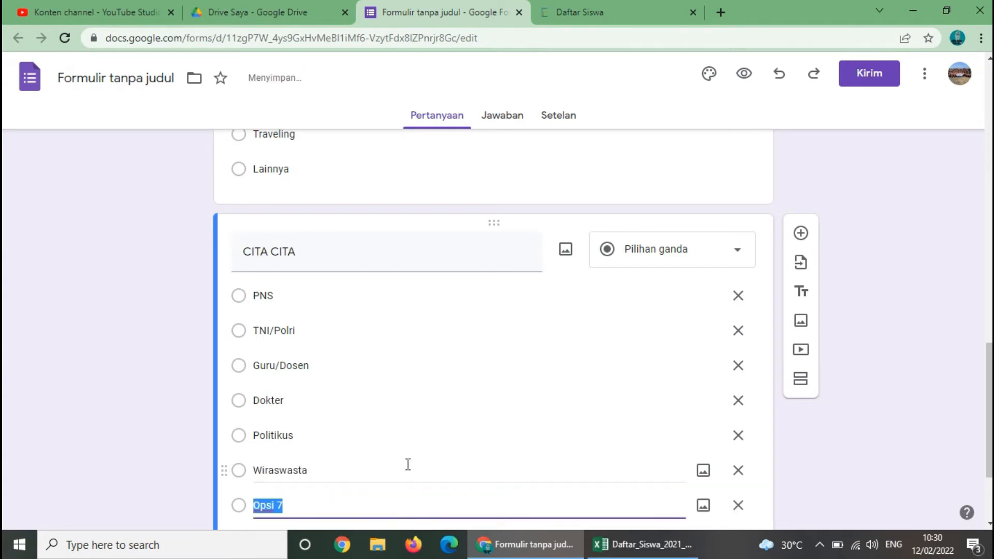
type("P")
type("ekerja Seni")
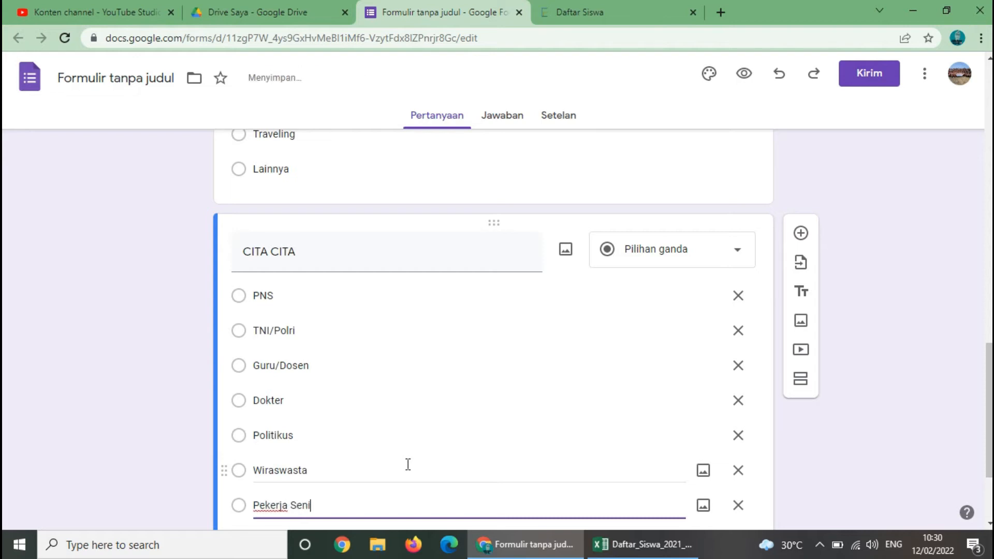
type("/Lukis/Artis/Sej")
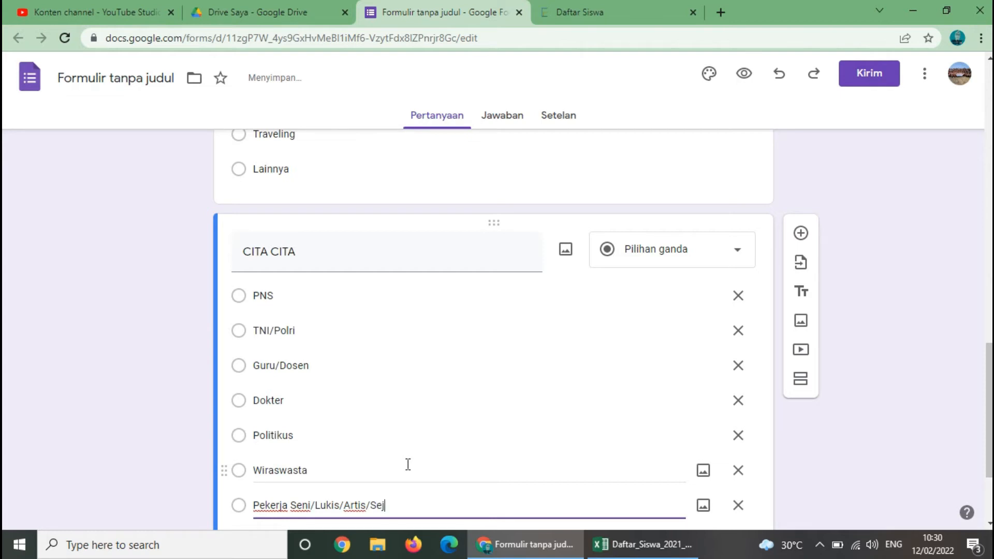
type("enisnya")
key("Return")
type("Lainnya")
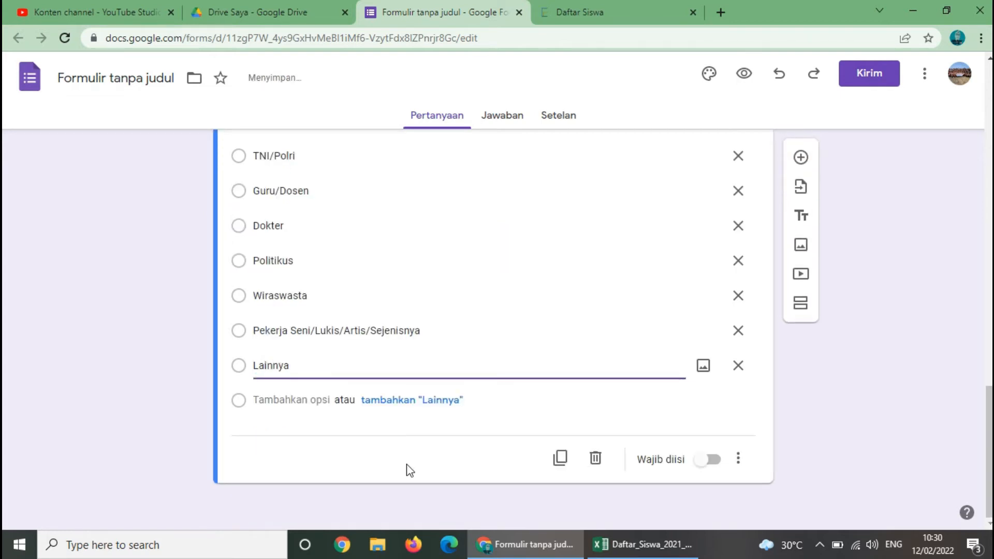
key("Return")
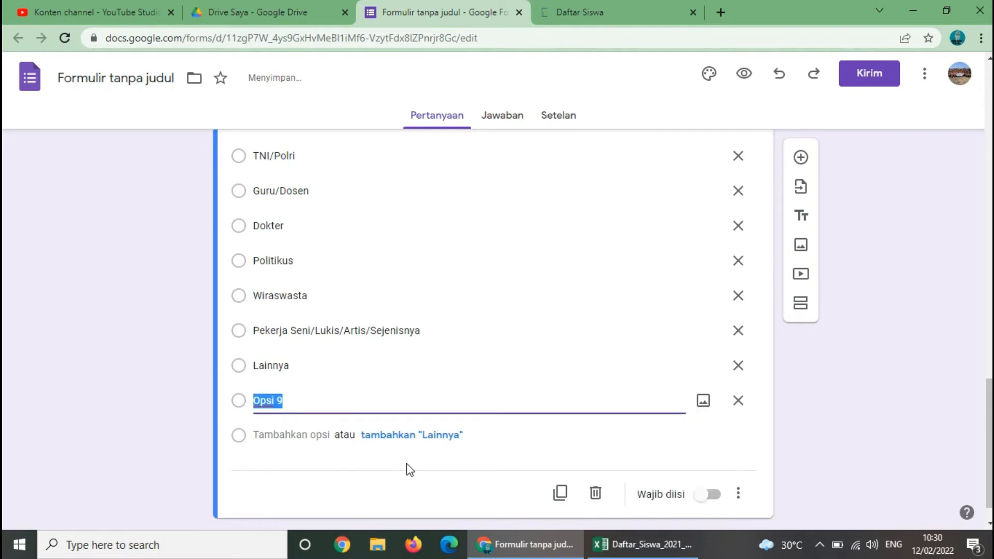
left_click(744, 402)
Add a question named "Jumlah Saudara Kandung" below CITA CITA with the answer type Pilihan ganda.
scroll(833, 300, "up", 4)
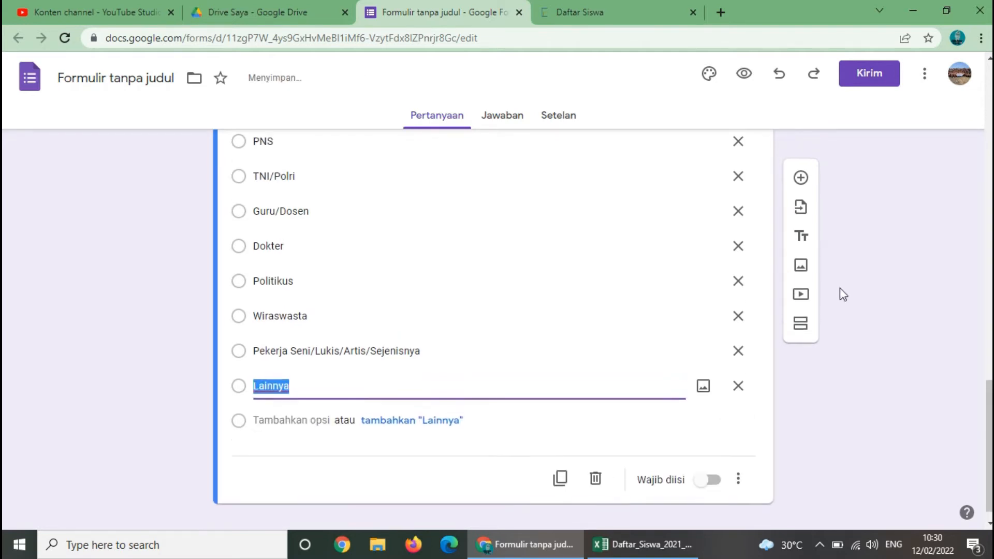
left_click(801, 276)
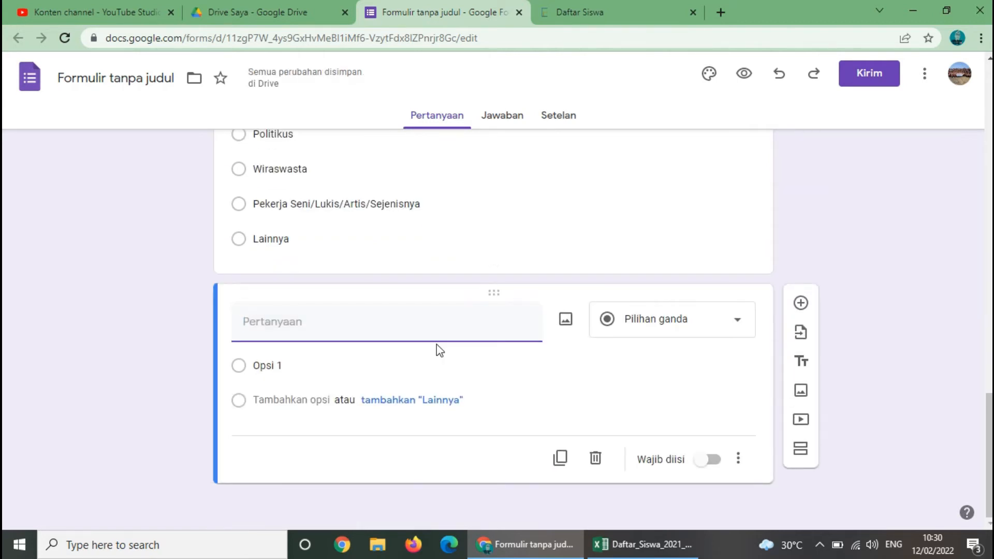
type("Jumlah Sauda")
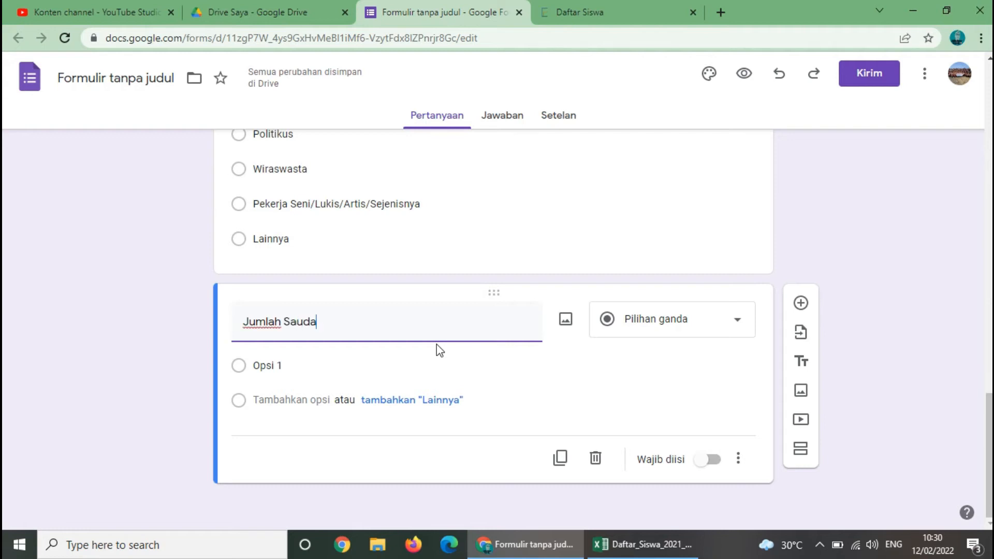
type("ra Kandung")
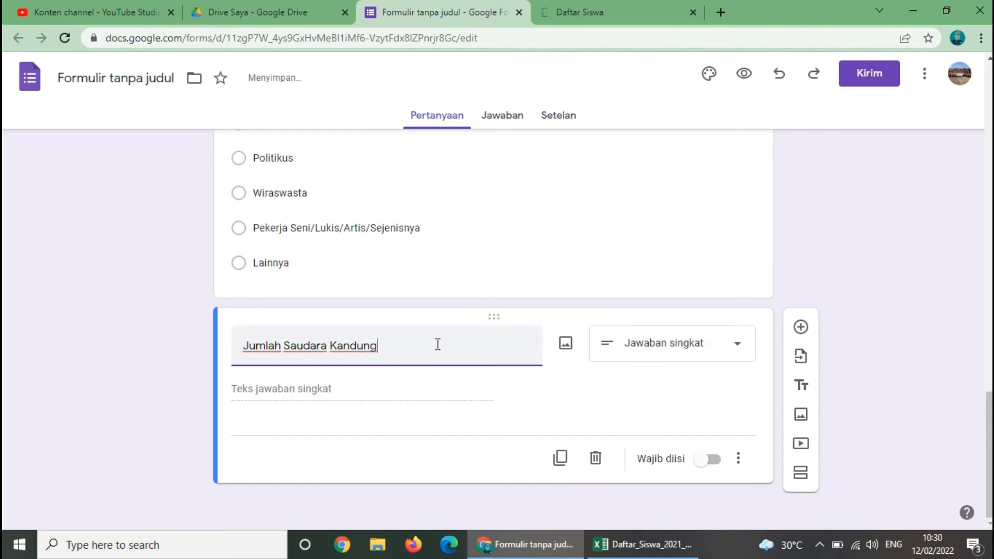
left_click(706, 348)
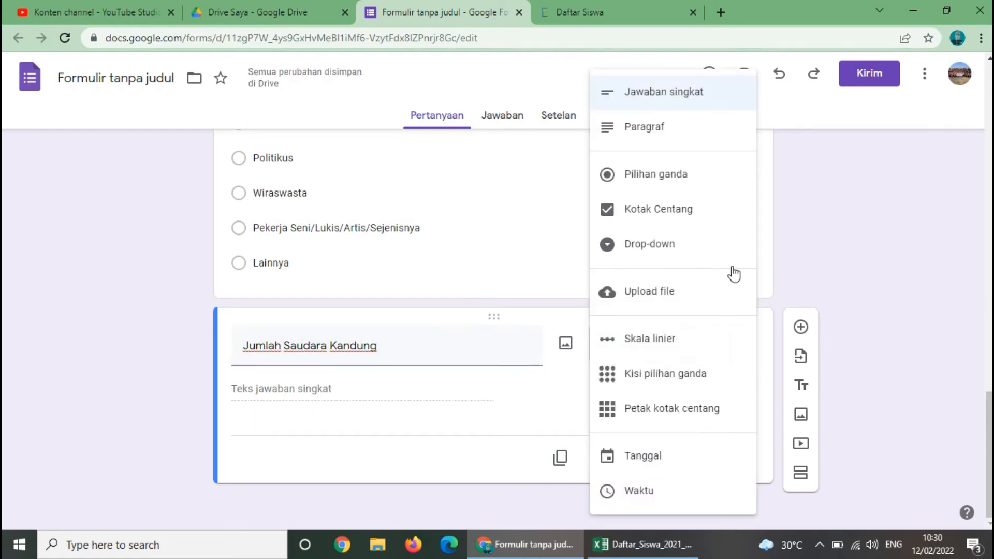
left_click(700, 181)
Enter the numbers 1 to 10 as separate answer options of the Jumlah Saudara Kandung question.
left_click(350, 389)
type("1")
key("Return")
type("2")
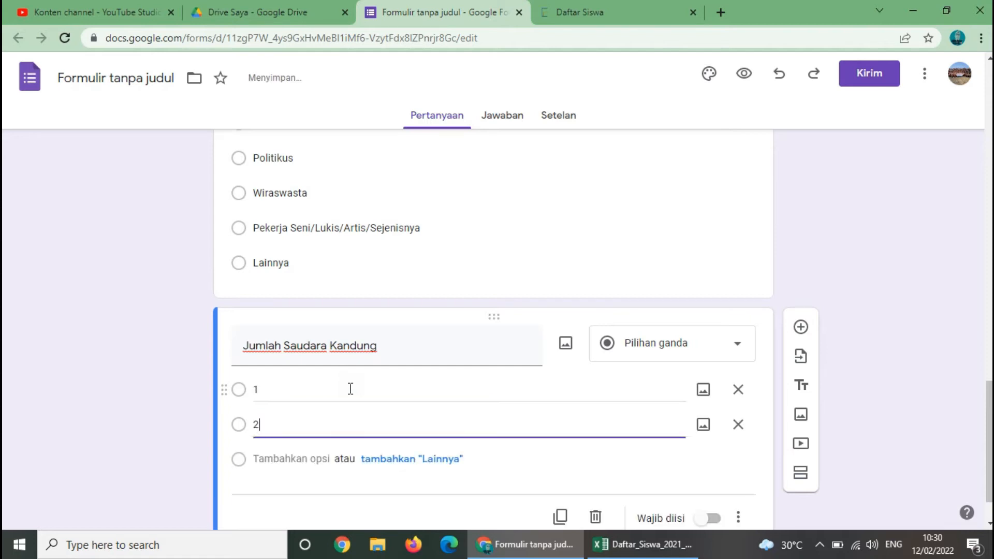
key("Return")
type("3")
key("Return")
type("4")
key("Return")
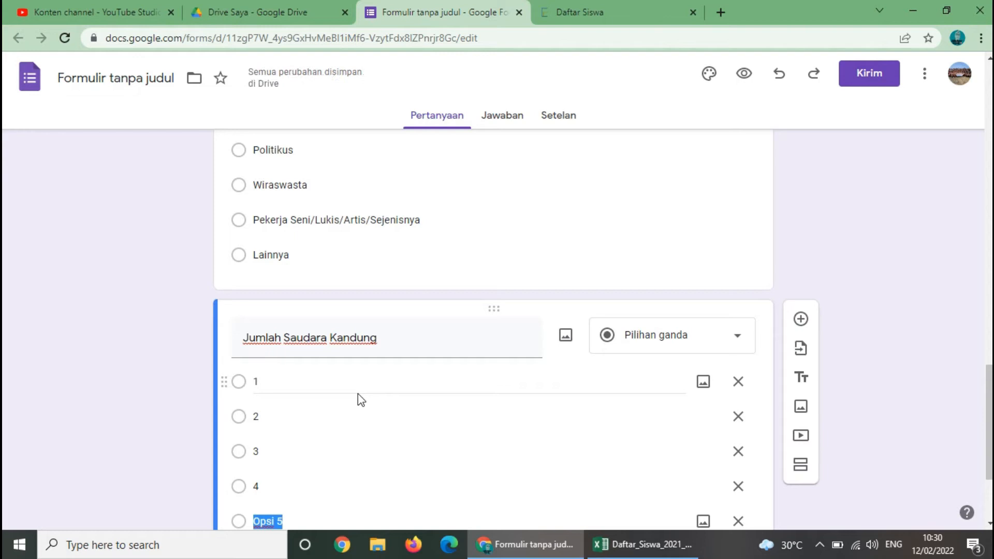
type("5")
key("Return")
type("6")
key("Return")
type("7")
key("Return")
type("8")
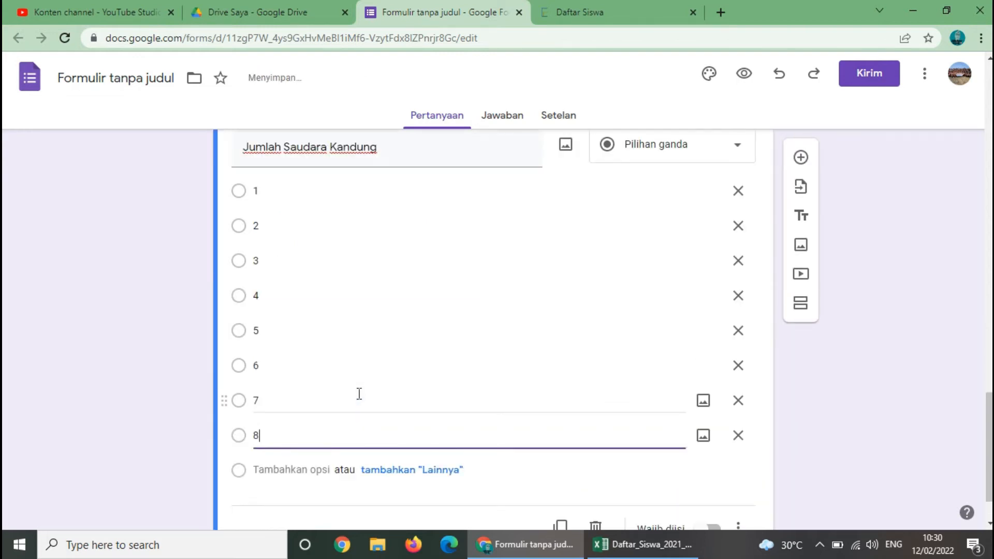
key("Return")
type("9")
key("Return")
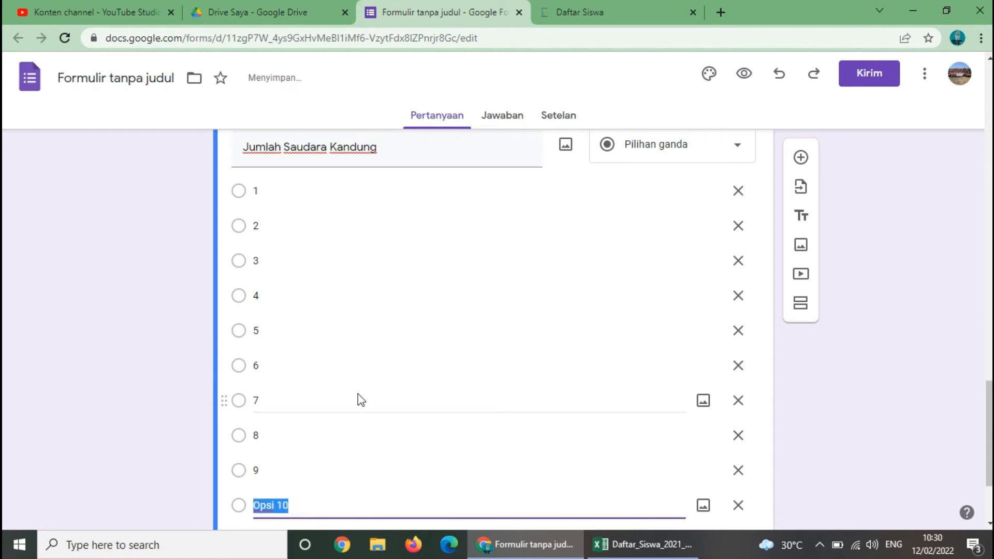
type("10")
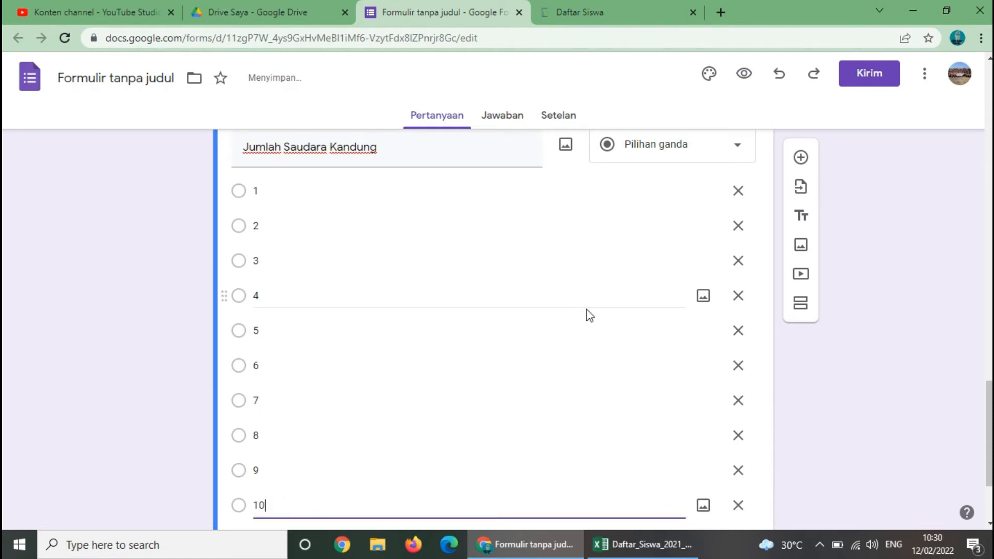
Add a question named "Anak Ke-" below Jumlah Saudara Kandung with the answer type Pilihan ganda.
scroll(584, 333, "down", 1)
scroll(601, 334, "up", 1)
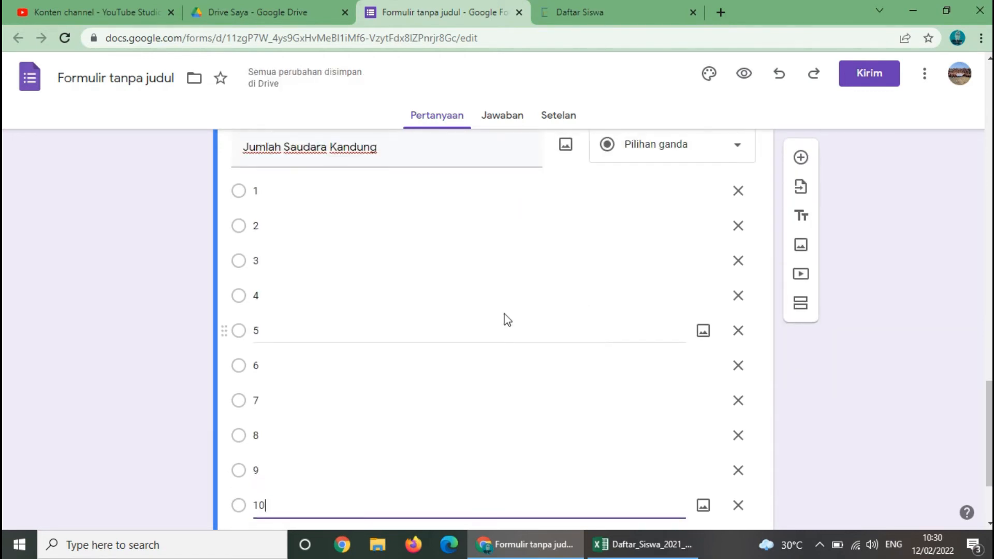
left_click(800, 158)
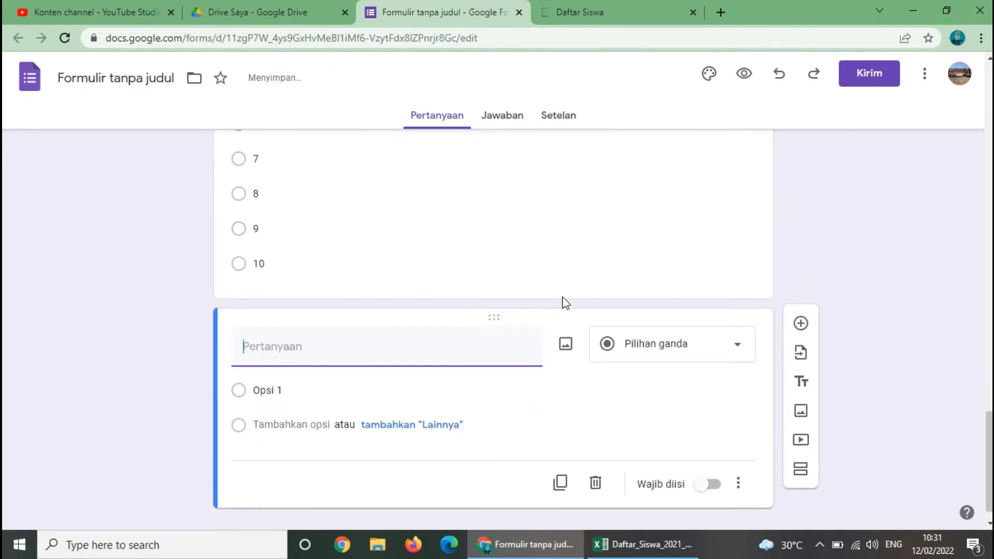
type("A")
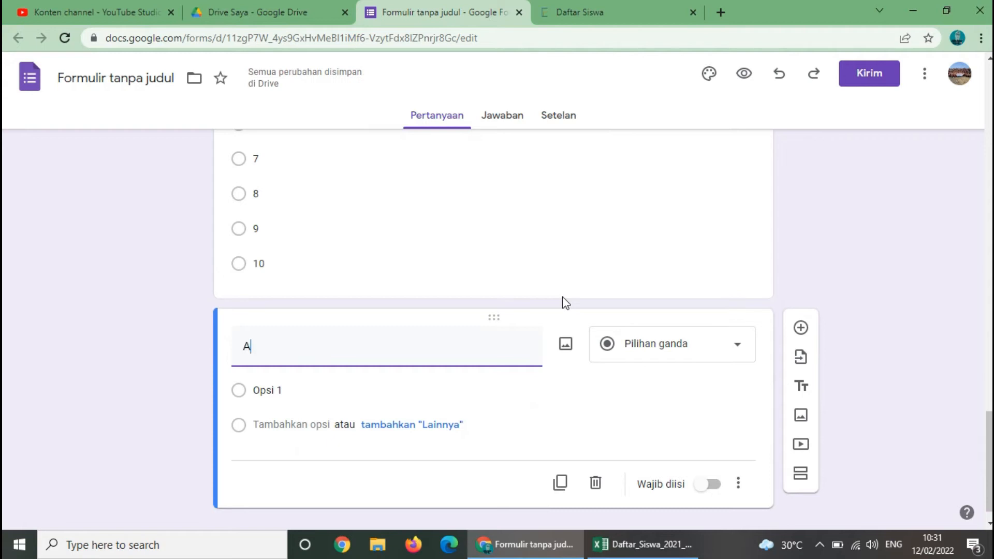
type("nak Ke-")
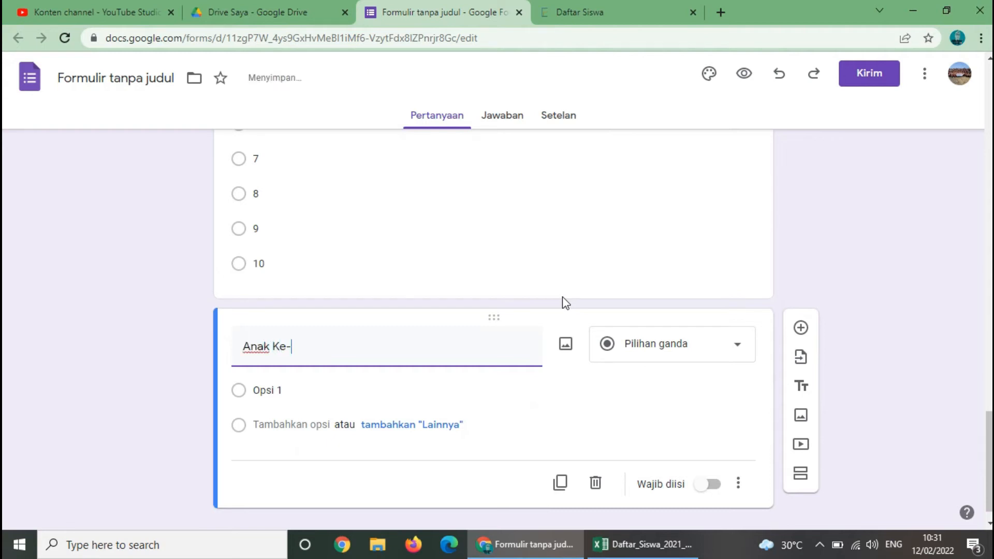
left_click(720, 345)
left_click(701, 175)
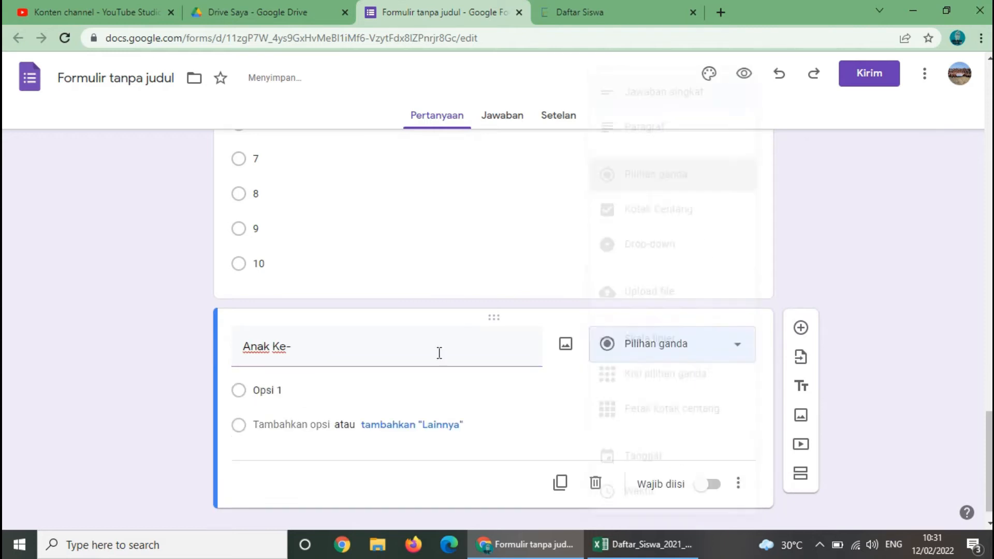
Enter the numbers 1 to 10 as separate answer options of the Anak Ke- question.
left_click(331, 394)
type("1")
key("Return")
type("2")
key("Return")
type("3")
key("Return")
type("4")
key("Return")
type("5")
key("Return")
type("6")
key("Return")
type("7")
key("Return")
type("8")
key("Return")
type("9")
key("Return")
type("10")
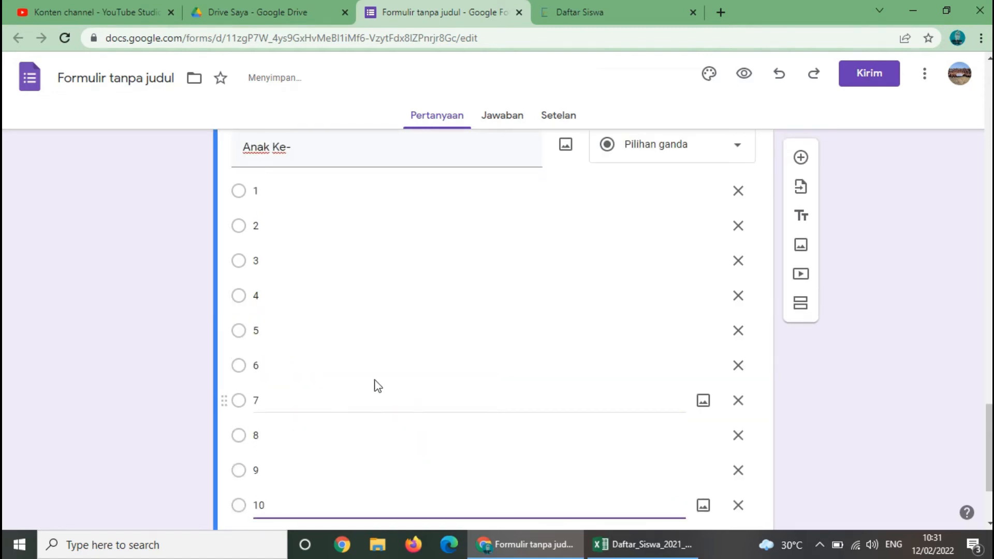
Add a question named "ASAL SEKOLAH" below Anak Ke- with the answer type Pilihan ganda.
scroll(589, 342, "up", 1)
left_click(806, 206)
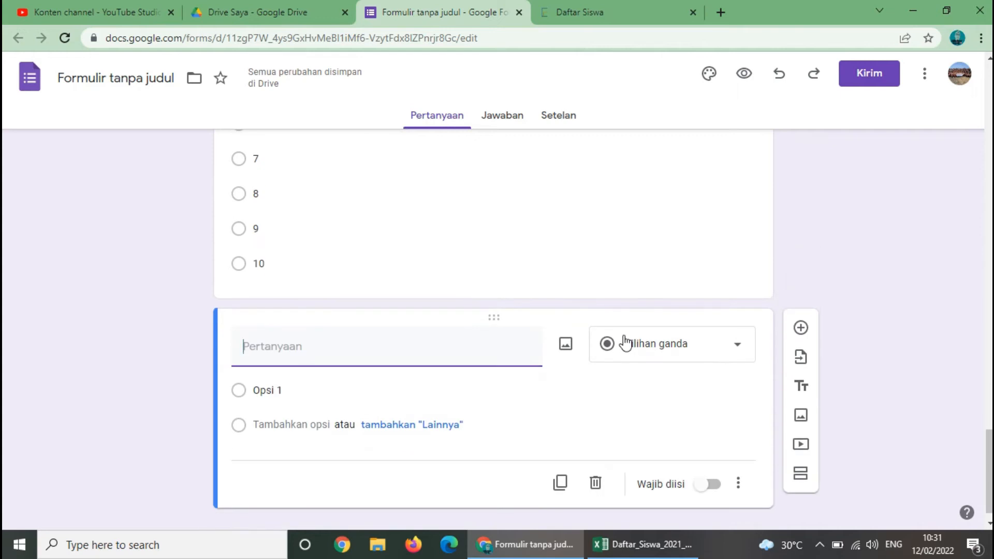
type("ASAL SEKOLAH")
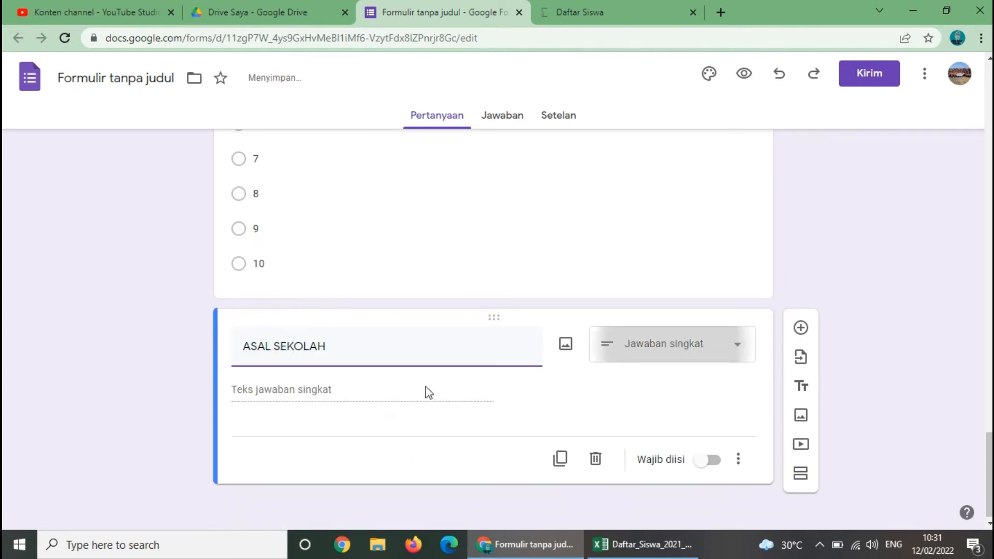
left_click(700, 343)
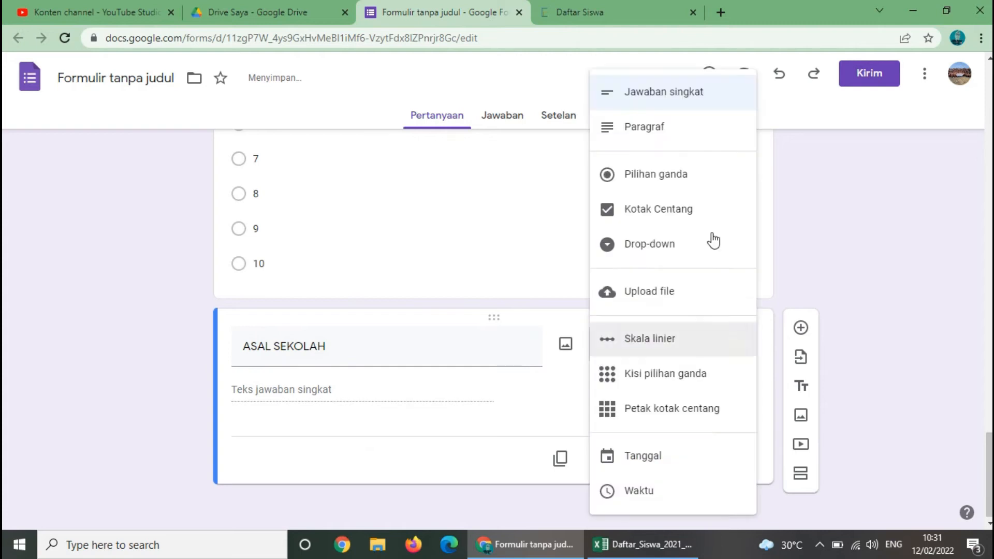
left_click(678, 179)
Enter SD and MI as the answer options of the ASAL SEKOLAH question.
left_click(355, 388)
type("SD")
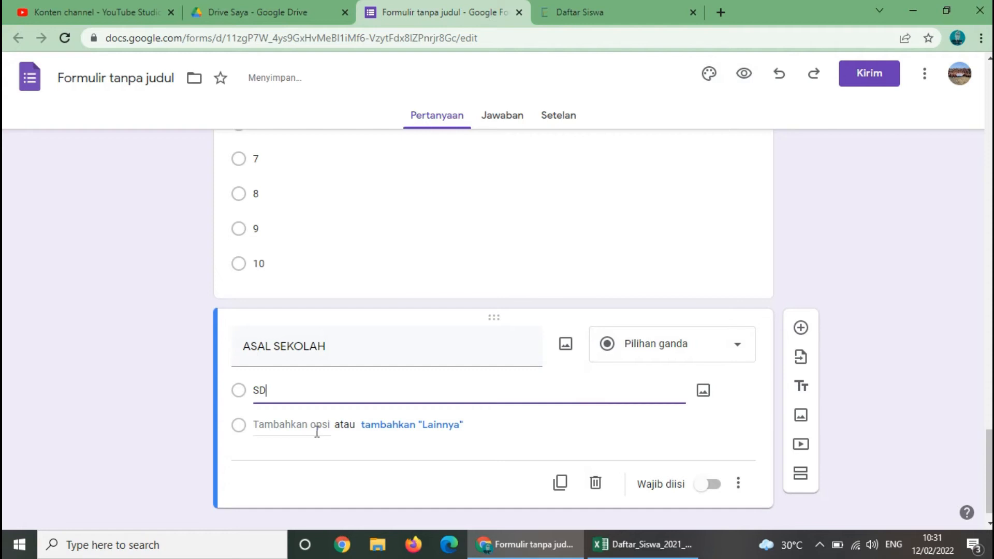
left_click(292, 429)
type("MI")
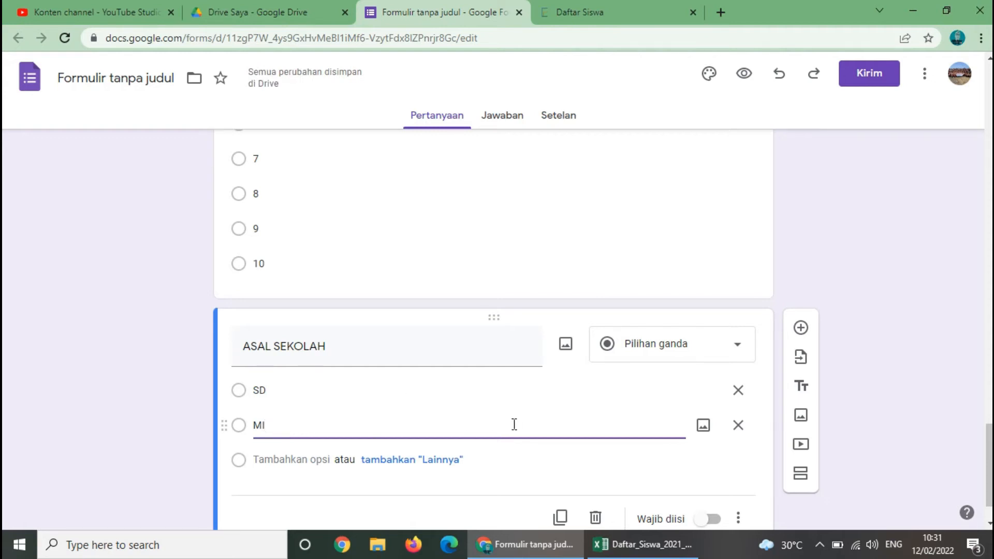
Add a question named "ALAMAT LENGKAP" below ASAL SEKOLAH with the answer type Paragraf.
scroll(517, 411, "down", 1)
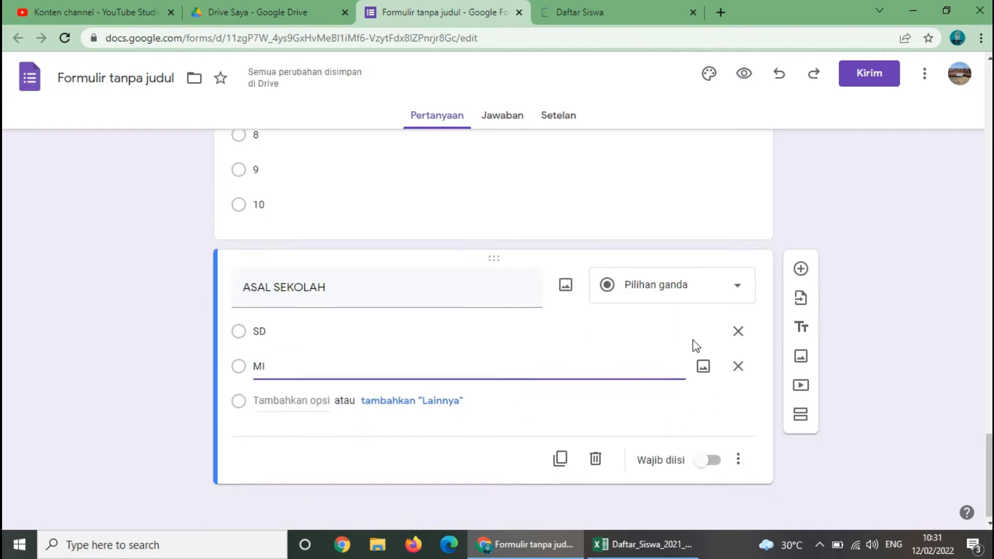
left_click(802, 268)
type("ALAM")
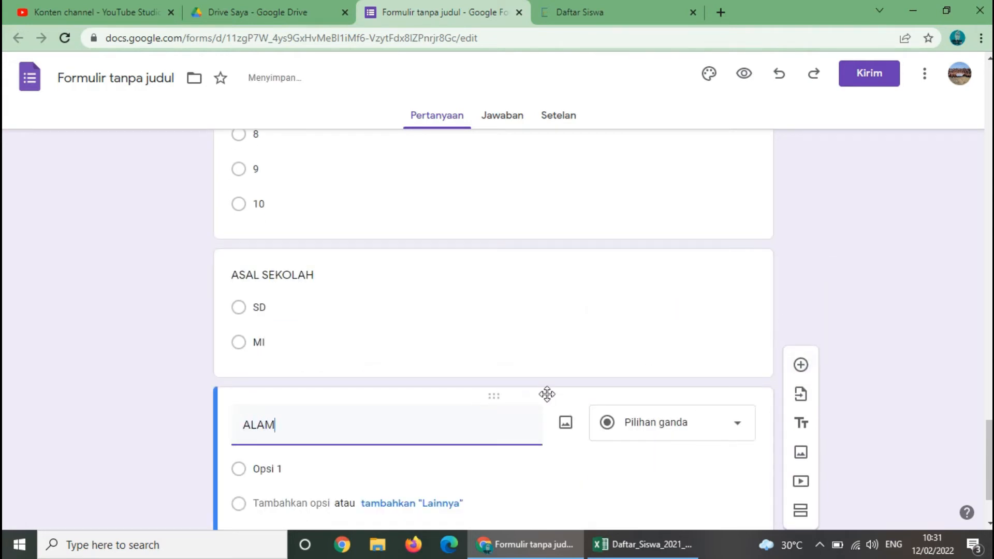
type("AT LENGKAP")
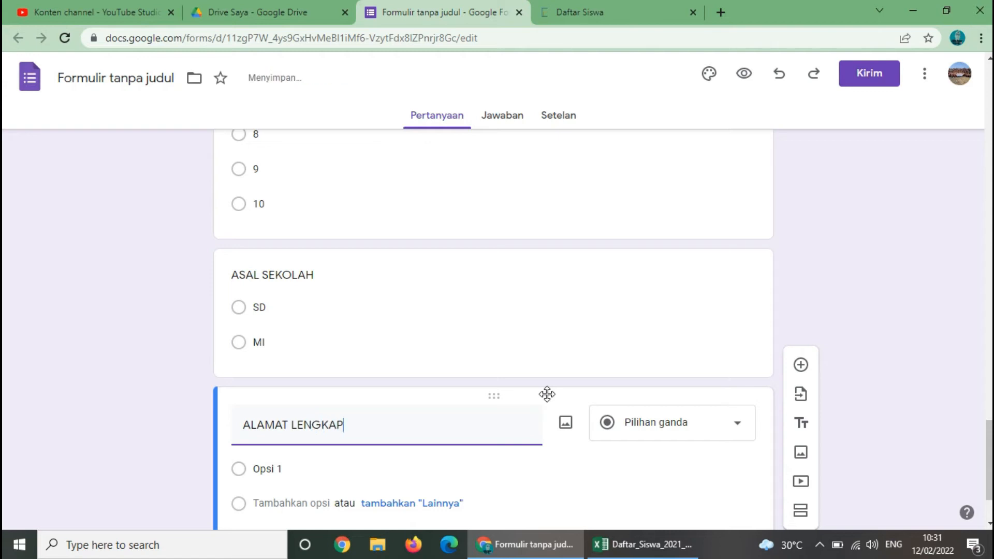
left_click(729, 436)
left_click(699, 106)
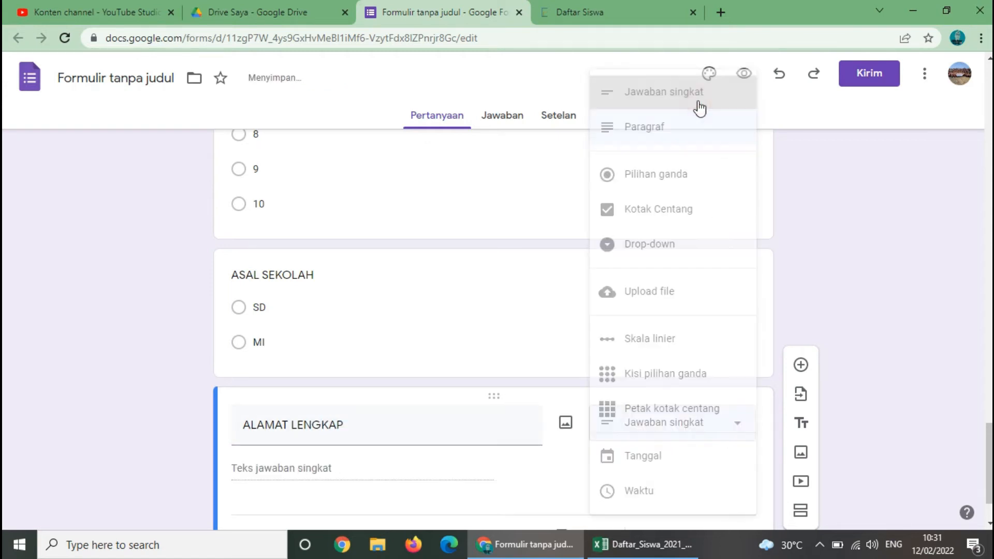
left_click(728, 430)
left_click(676, 128)
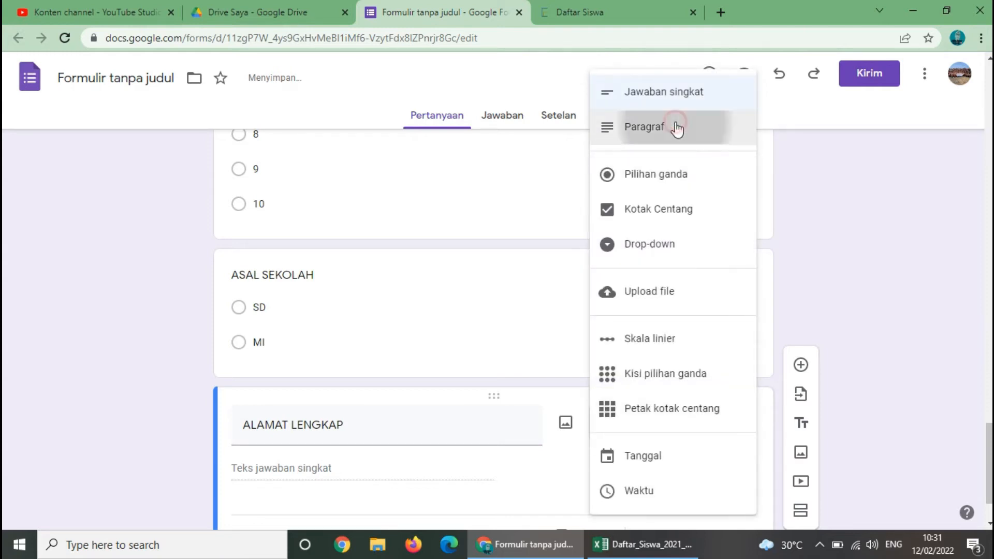
scroll(676, 396, "down", 2)
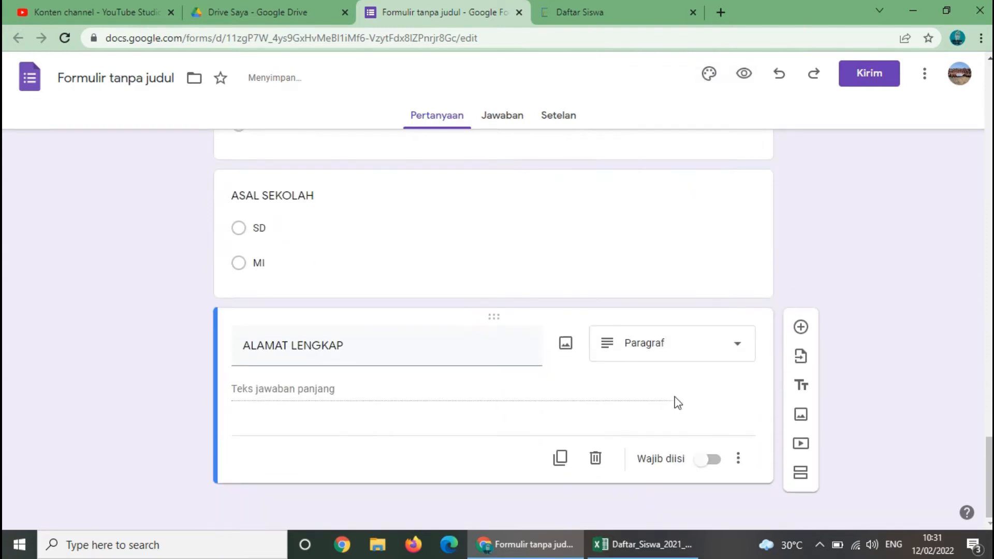
Add two Jawaban singkat questions below ALAMAT LENGKAP, named "NO HP/WA" and "No. Kartu Keluarga".
left_click(801, 327)
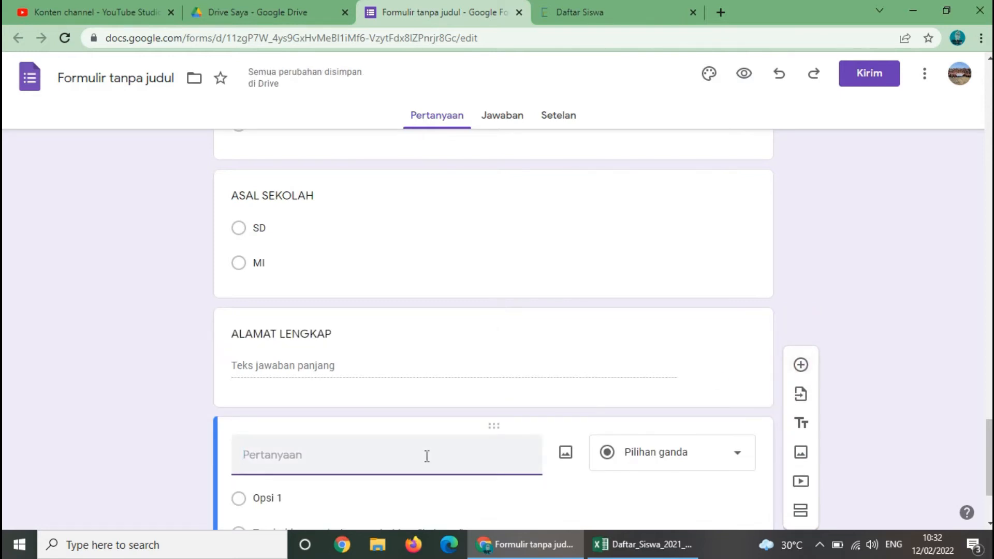
type("NO HP")
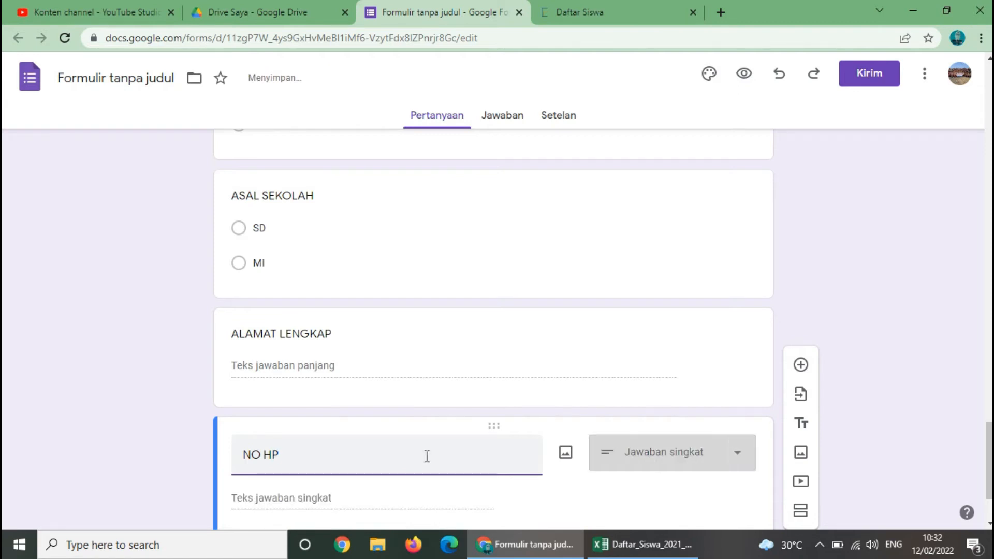
type("/WA")
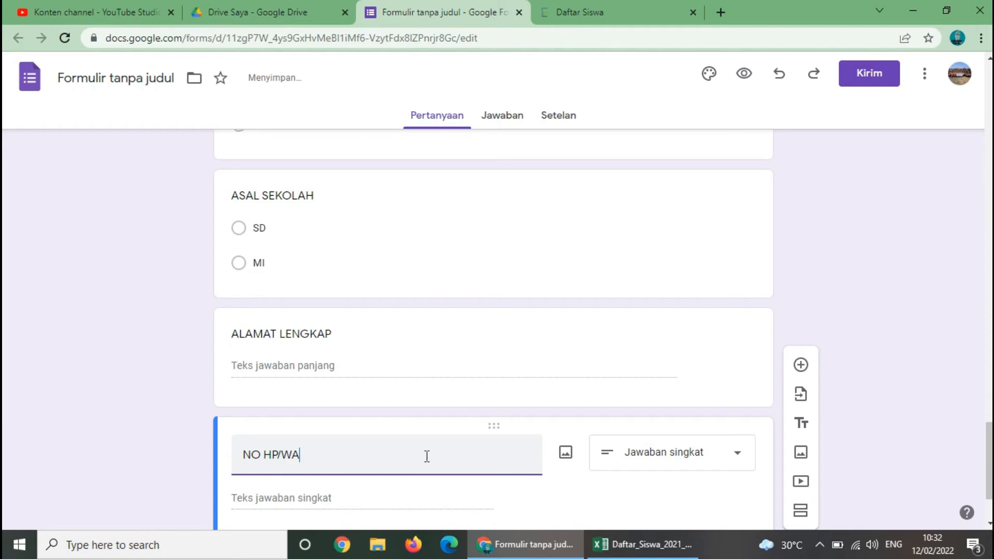
scroll(521, 451, "down", 1)
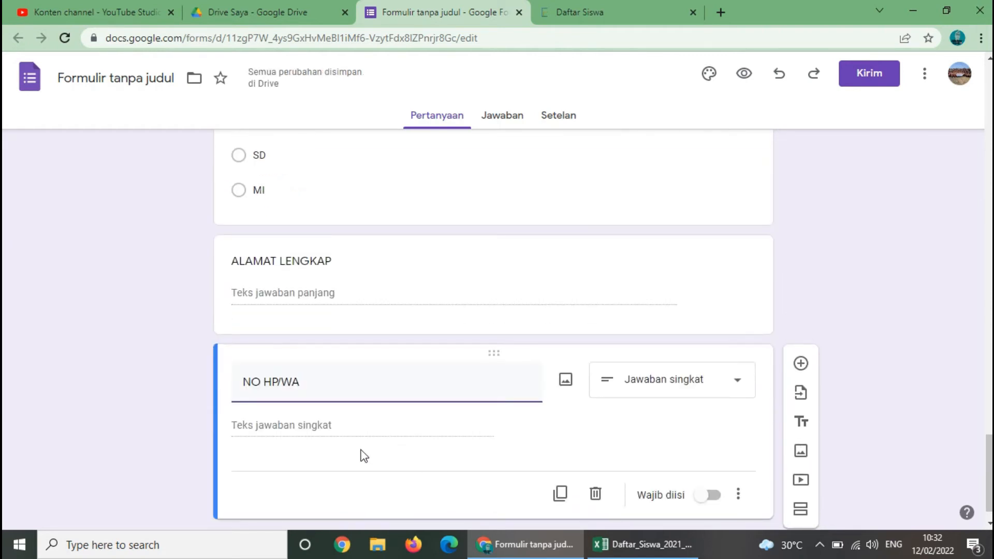
left_click(801, 365)
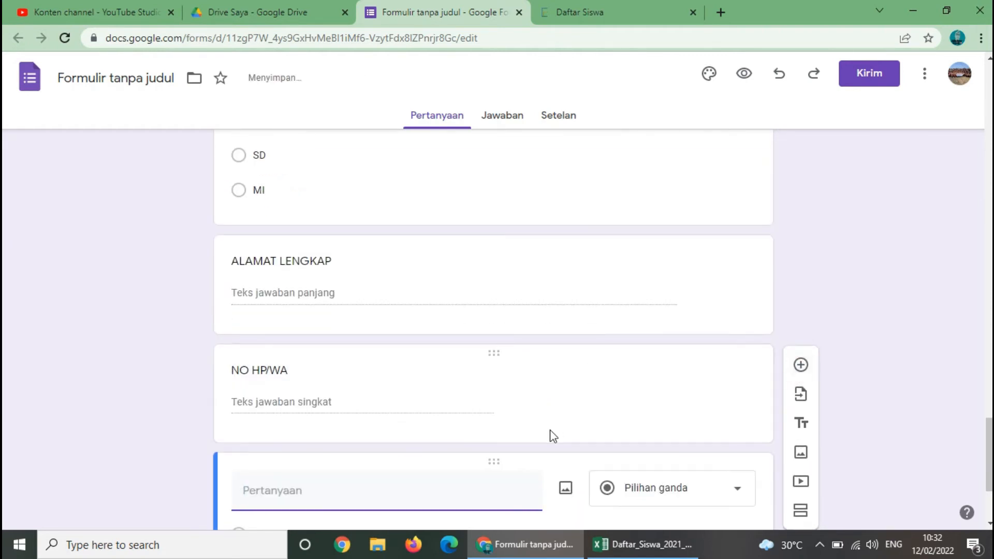
type("No. Kartu Keluarga")
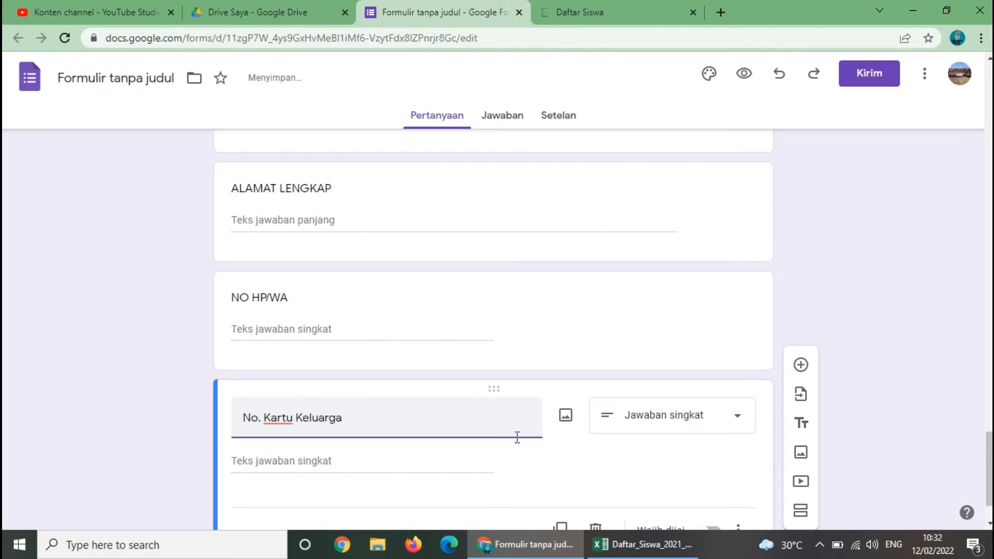
scroll(446, 482, "down", 2)
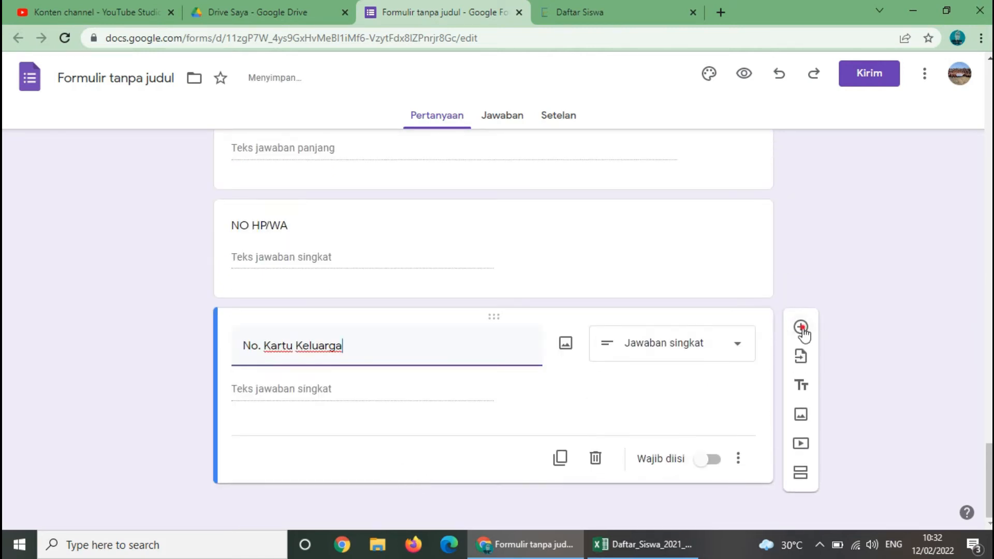
Add two Jawaban singkat questions below No. Kartu Keluarga, named "Nama Ayah" and "Nama Ibu".
left_click(801, 328)
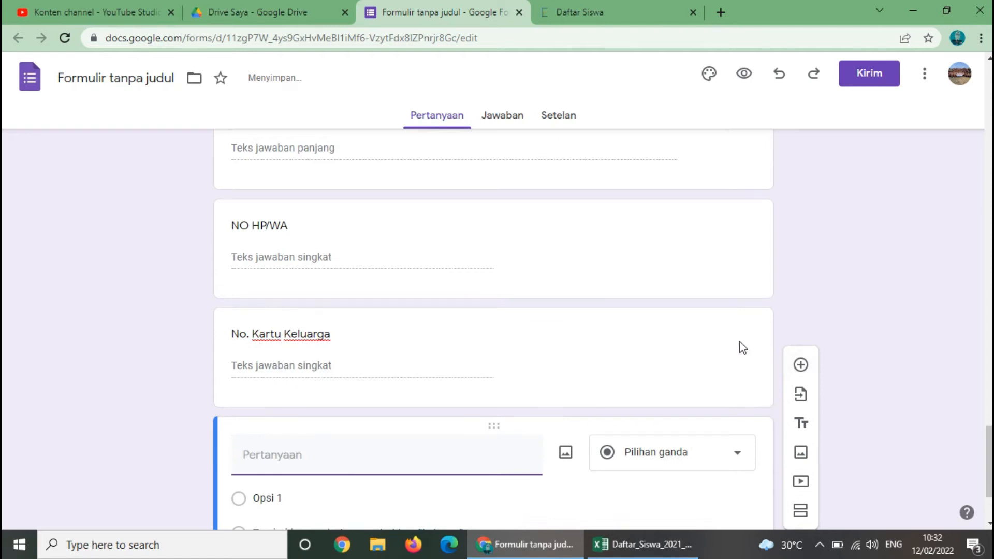
type("Nama Aay")
key("BackSpace")
type("yah")
scroll(713, 427, "down", 1)
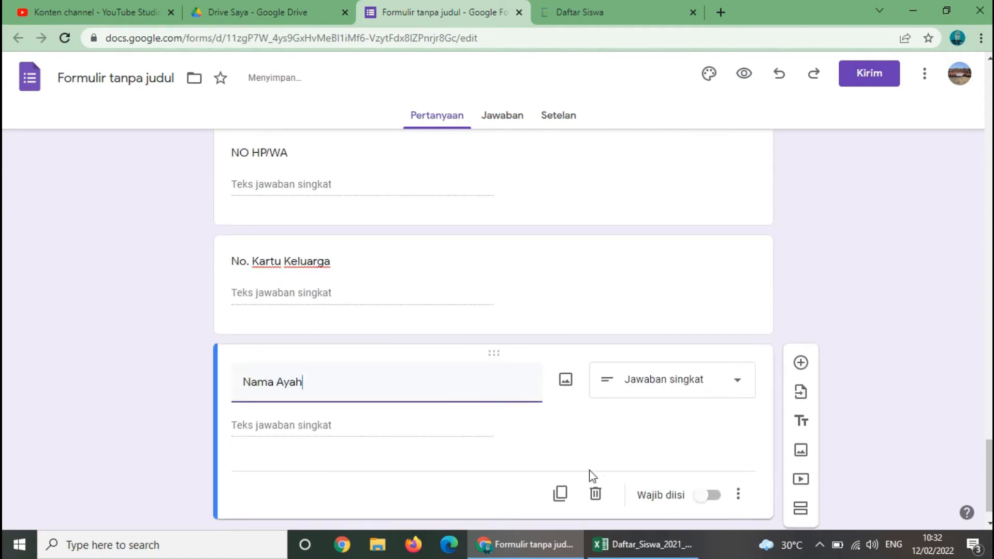
left_click(801, 369)
type("Nab")
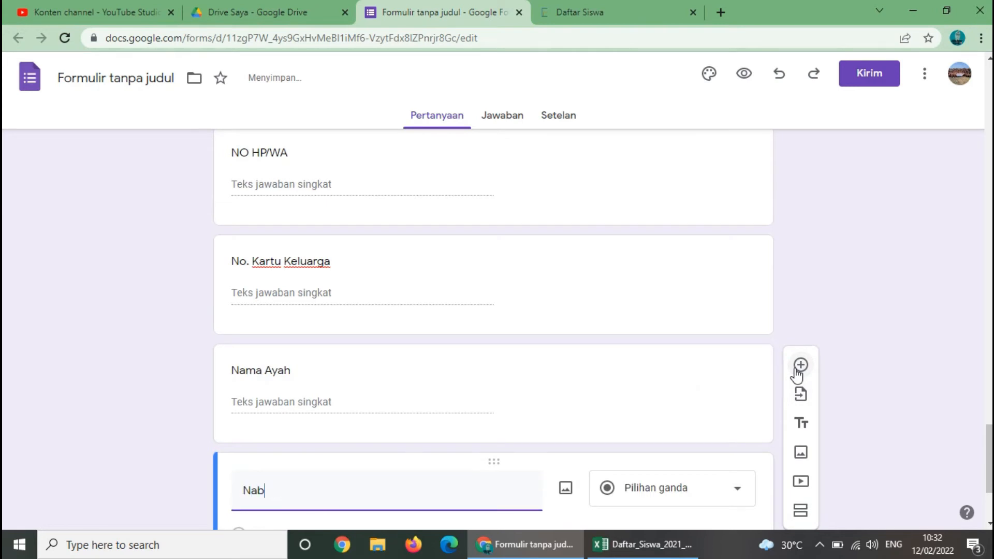
key("BackSpace")
type("ma Ibu")
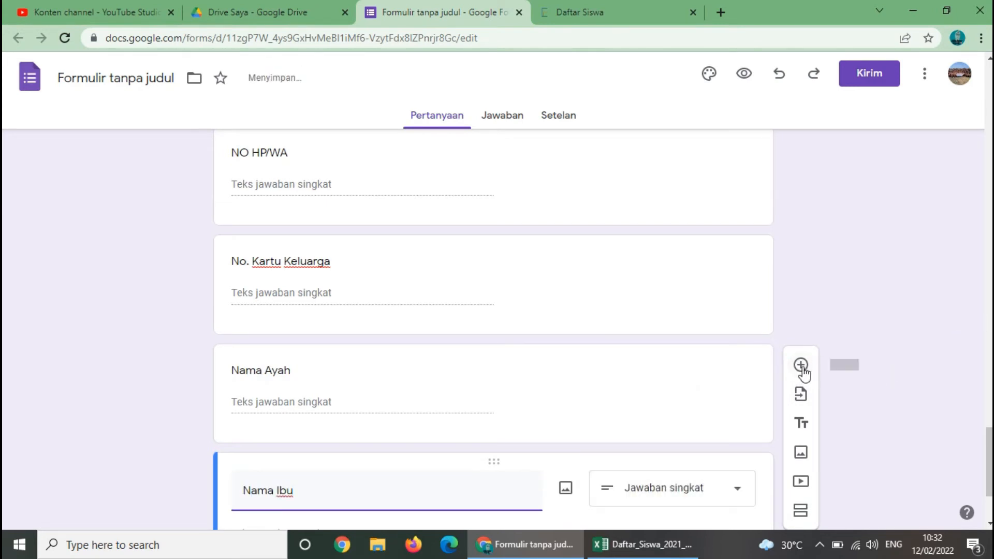
Add a Pilihan ganda question named "Jenjang Pendidikan Ayah" below Nama Ibu with the answer options <=SLTP and SLTA.
left_click(801, 365)
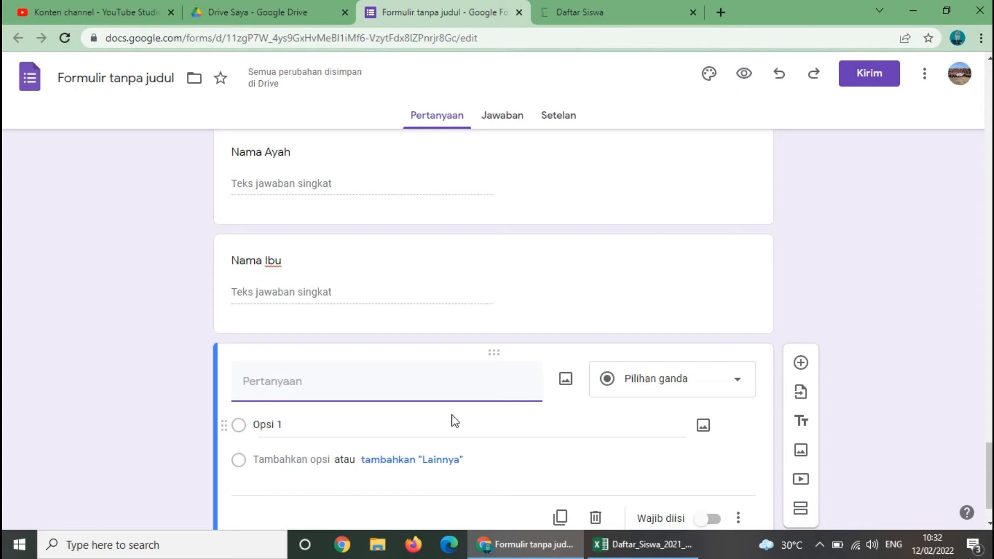
type("Jenjang Pendidikan Ayah")
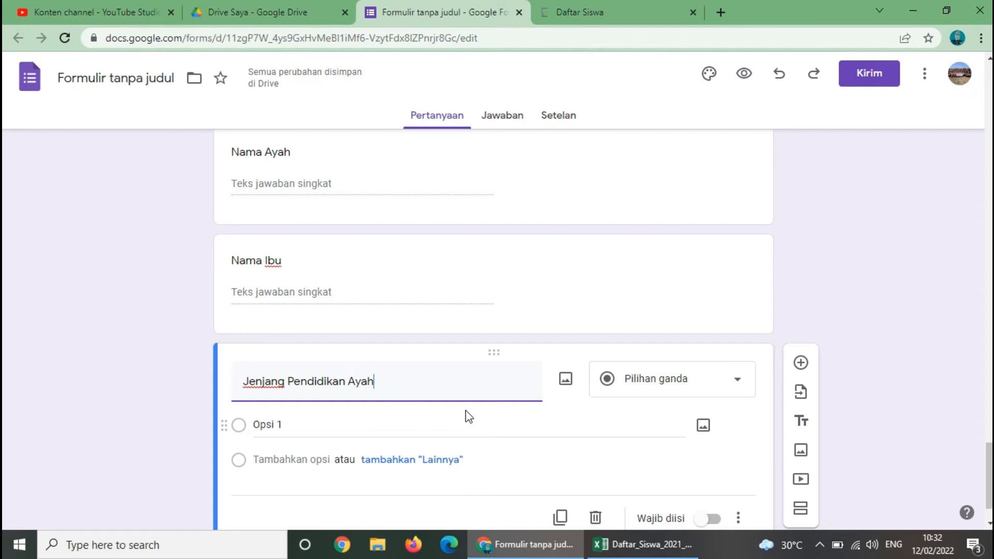
left_click(331, 431)
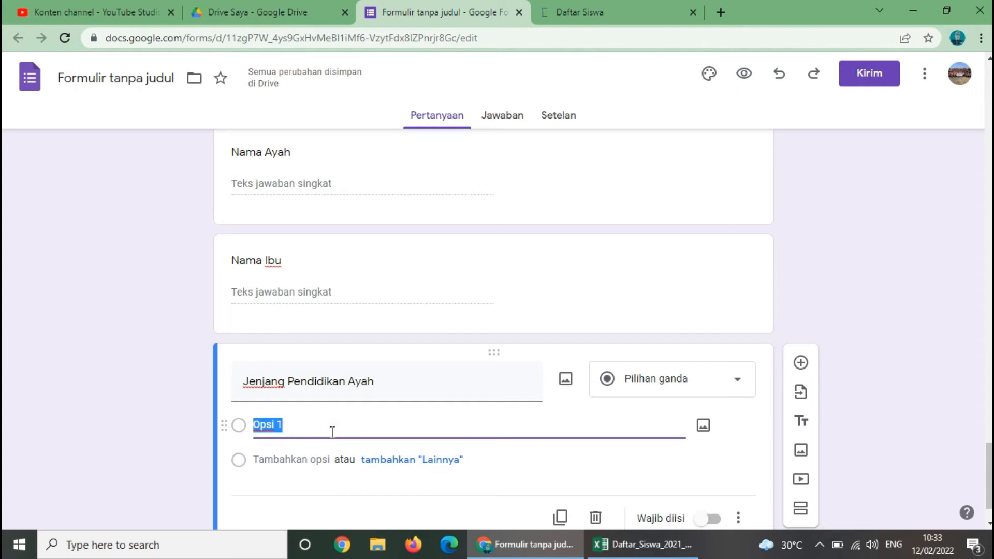
type("<=SLTP")
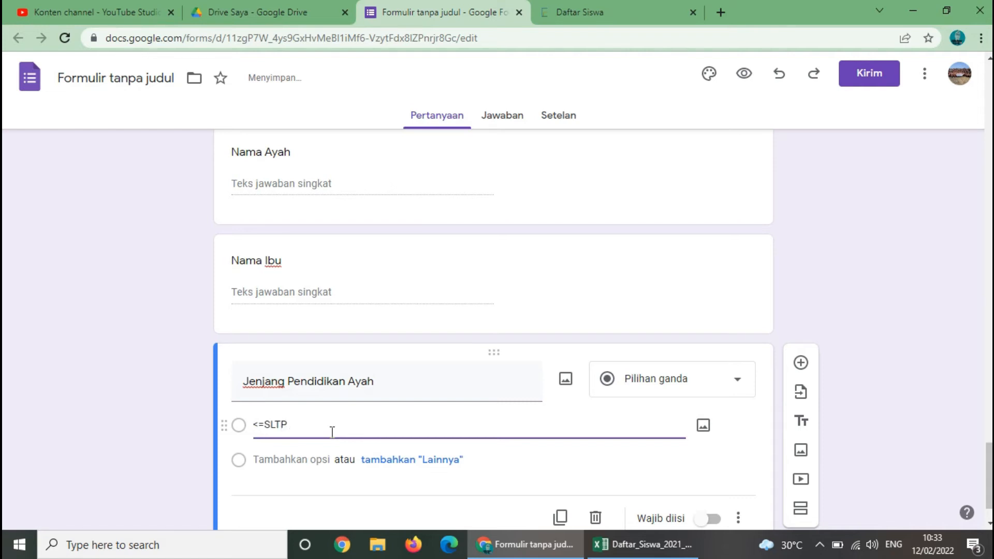
key("Return")
type("SLTA")
Add D1, D2, D3 and D4 as further answer options of the Jenjang Pendidikan Ayah question.
key("Return")
type("D")
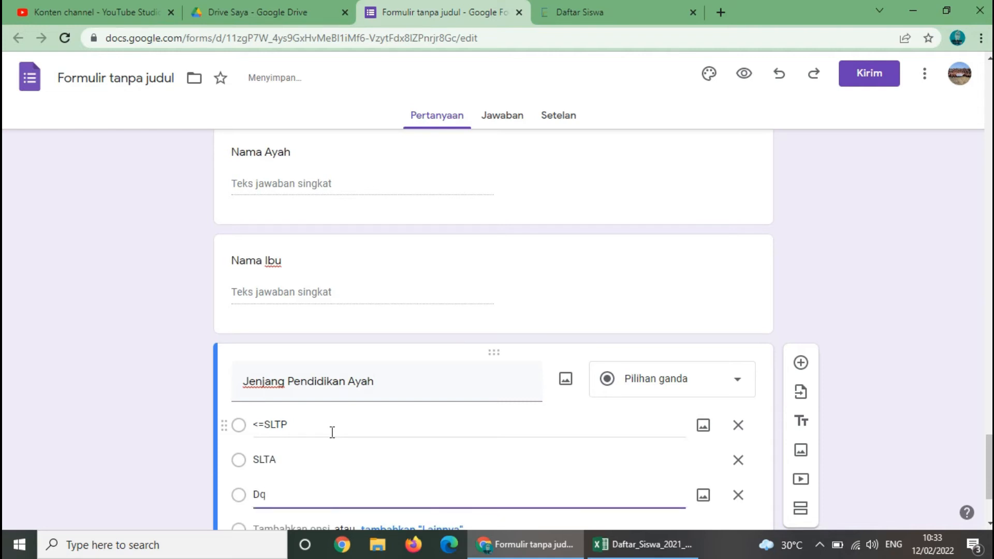
type("1")
key("Return")
type("d2")
key("Return")
key("Up")
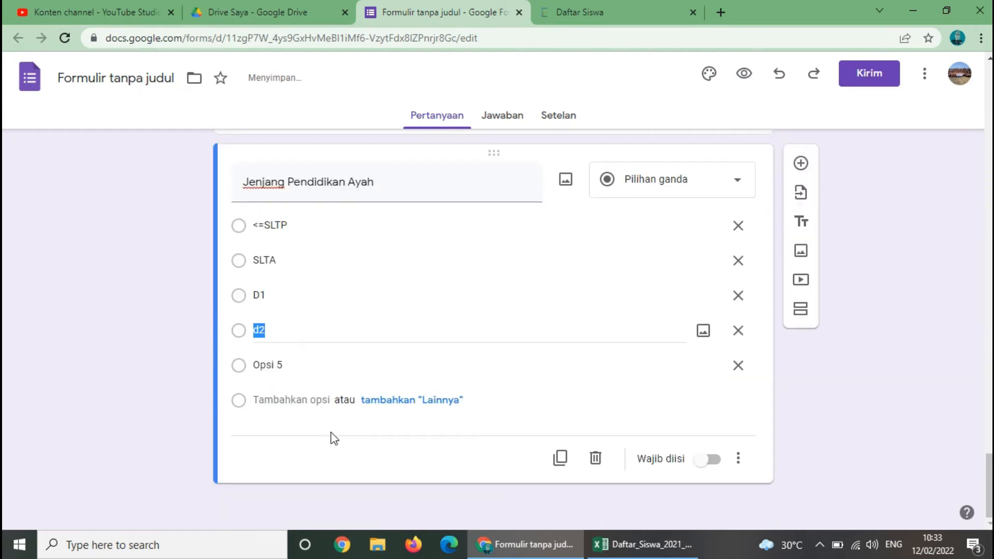
type("D2")
key("Down")
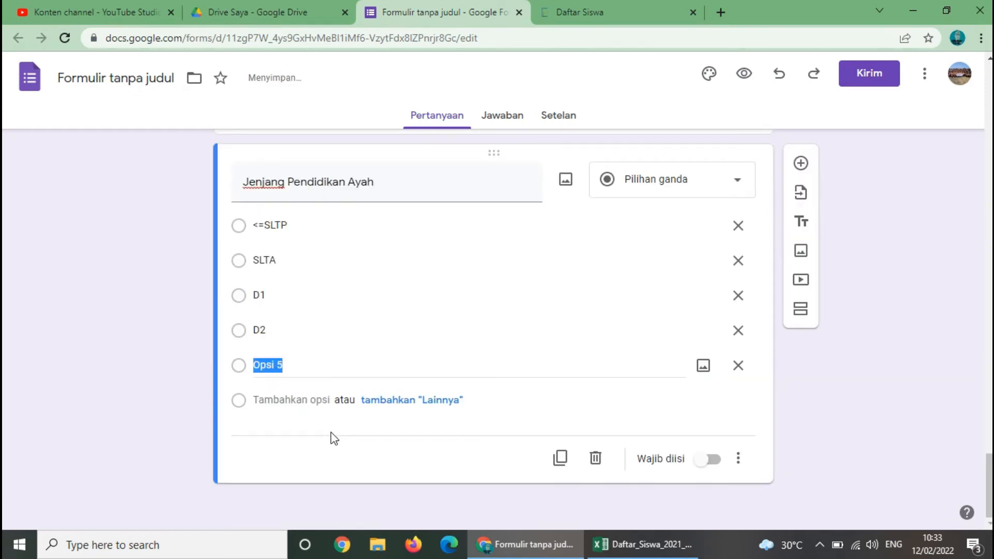
type("D3")
key("Return")
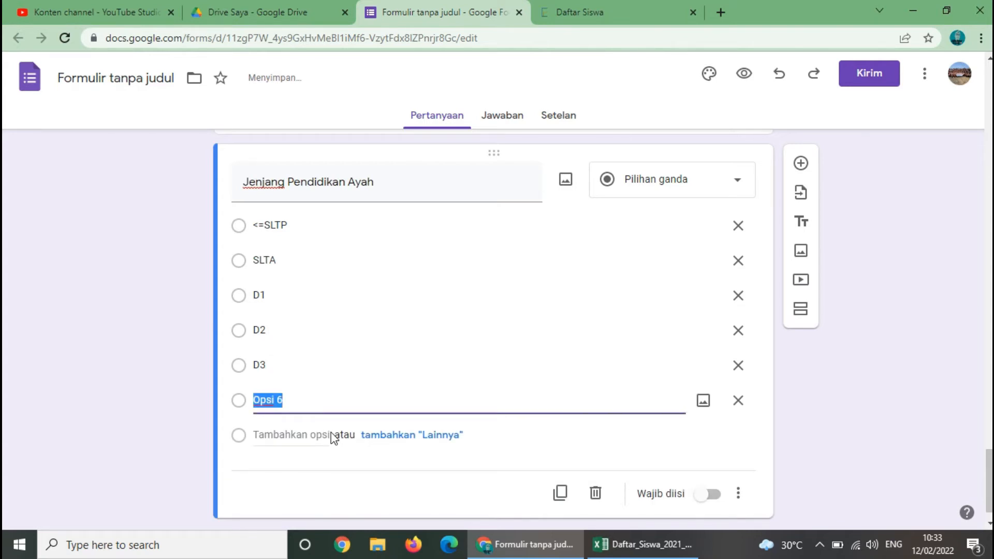
type("D")
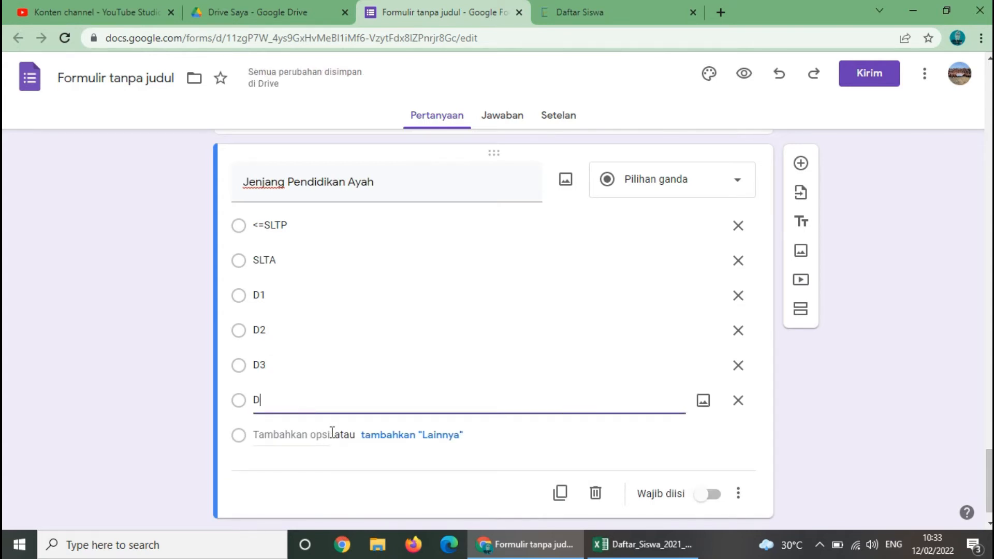
type("4")
Add S1, S2 and S3 as the last answer options of the Jenjang Pendidikan Ayah question.
key("Return")
type("S")
type("1")
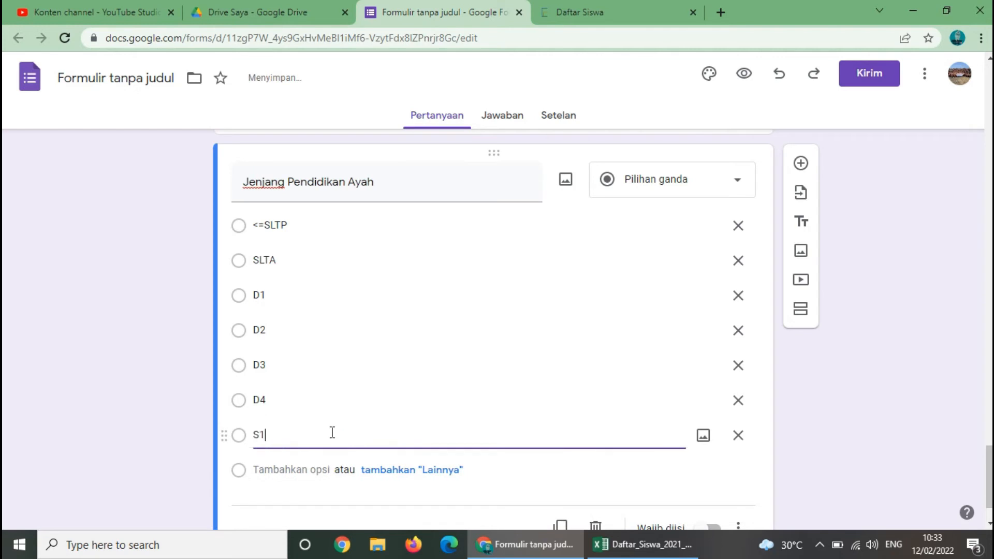
key("Return")
type("S2")
key("Return")
type("S3")
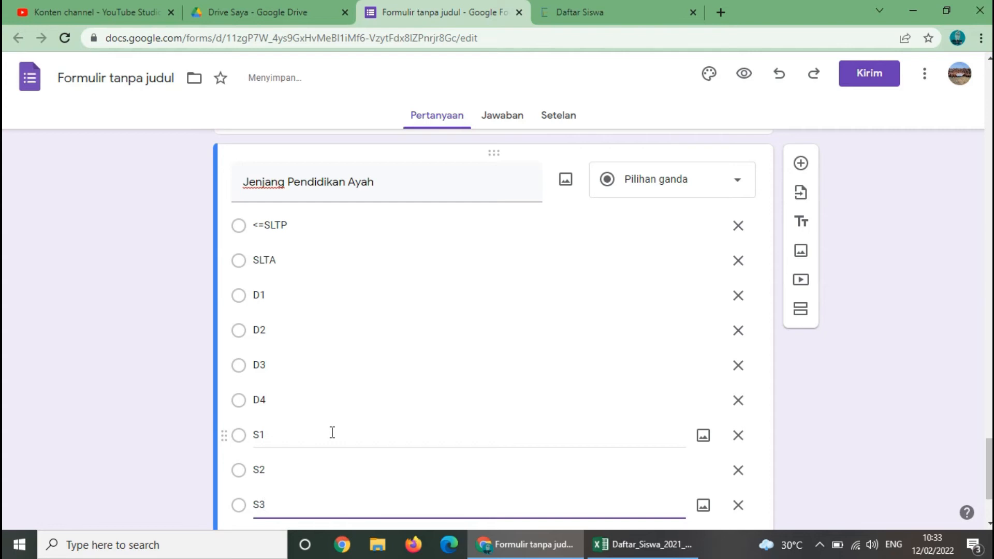
Add a question named "Pekerjaan Ayah" below Jenjang Pendidikan Ayah with the answer type Pilihan ganda.
left_click(802, 163)
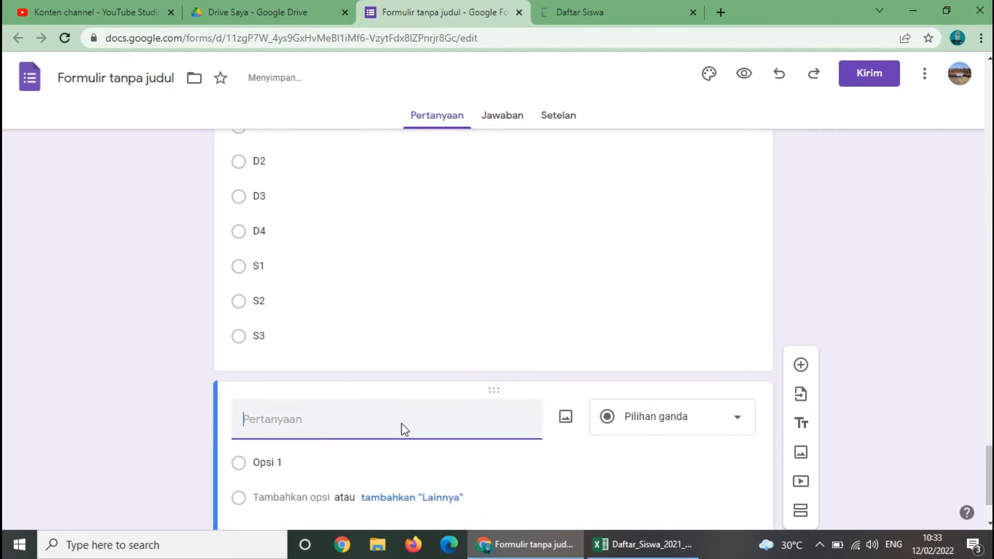
type("Pekerjaan Ayah")
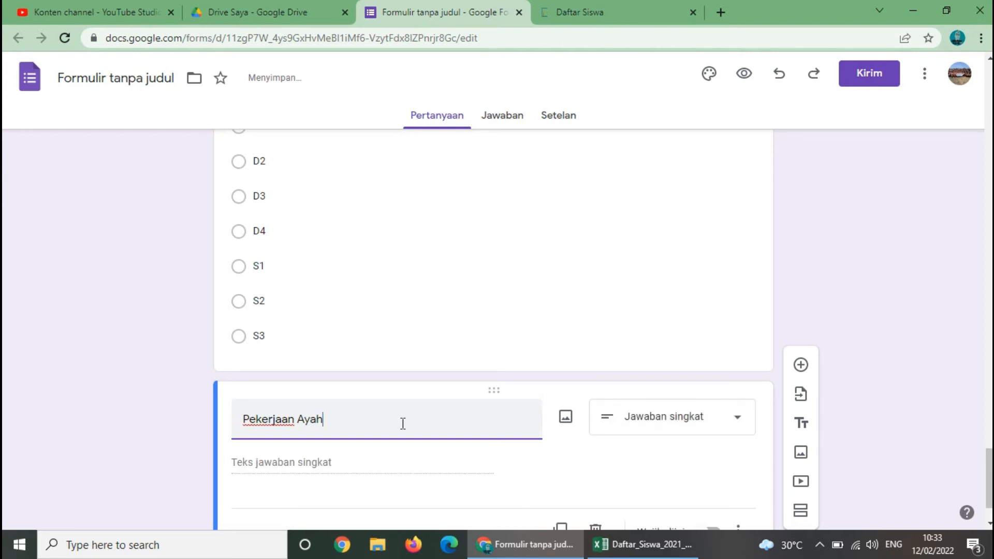
left_click(718, 422)
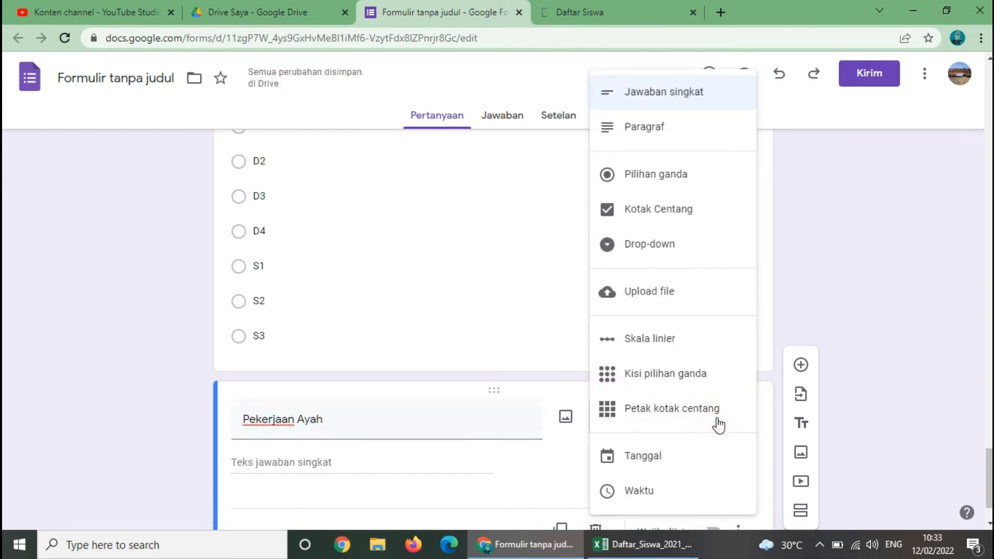
left_click(665, 177)
Enter "Tidak Bekerja" and "Pensiunan/Almarhum" as the first two answer options of the Pekerjaan Ayah question.
left_click(335, 368)
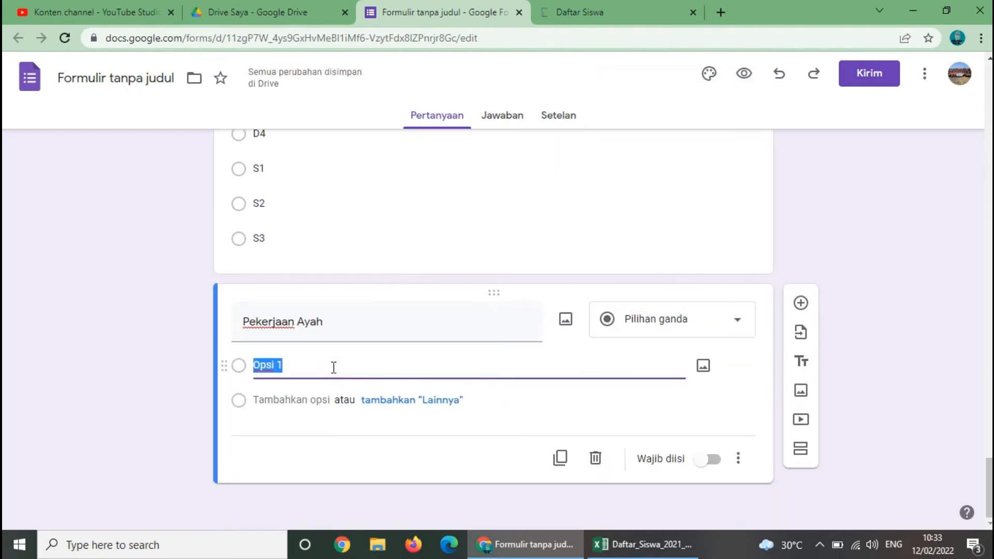
type("Tidak Bekerja")
key("Return")
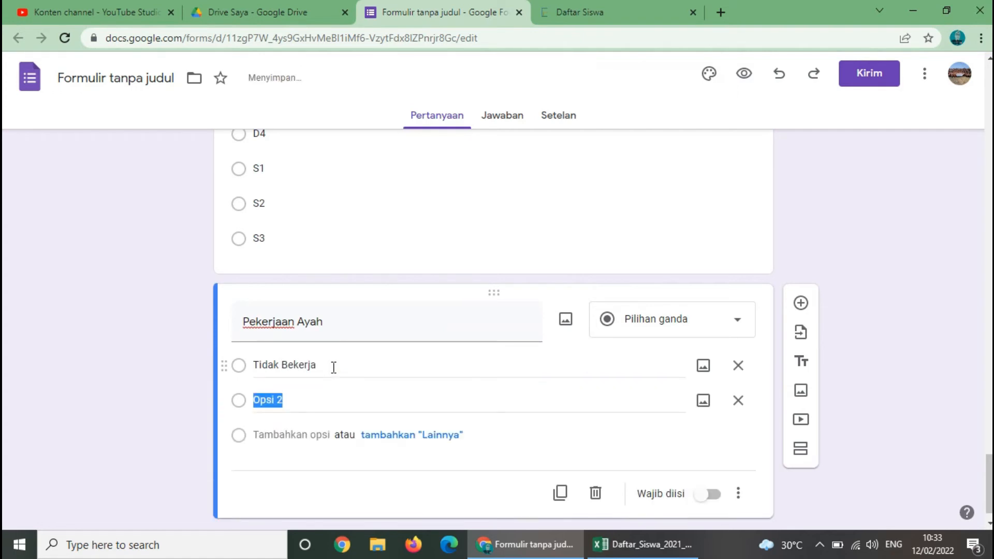
type("Pensiunan/Almary")
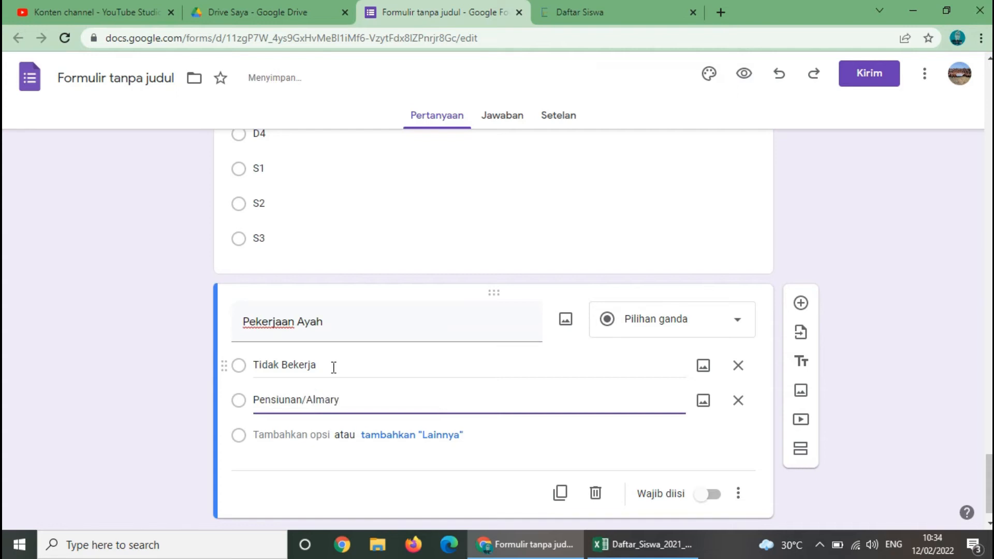
key("BackSpace")
type("hum")
key("Return")
Add "PNS (Selain Point 05 dan 10)" and "TNI/Polri" as further answer options of the Pekerjaan Ayah question.
type("PNS")
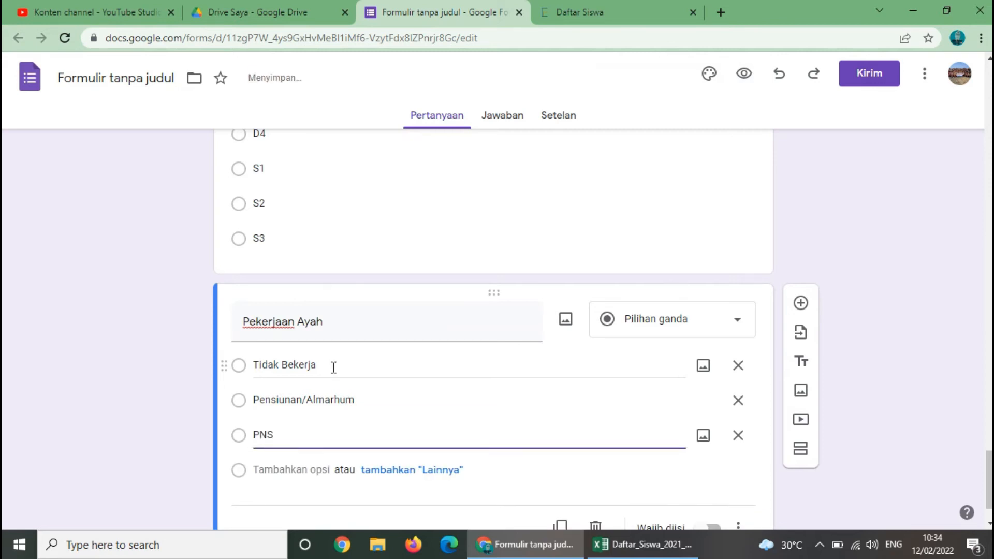
type(" (Selain Poin")
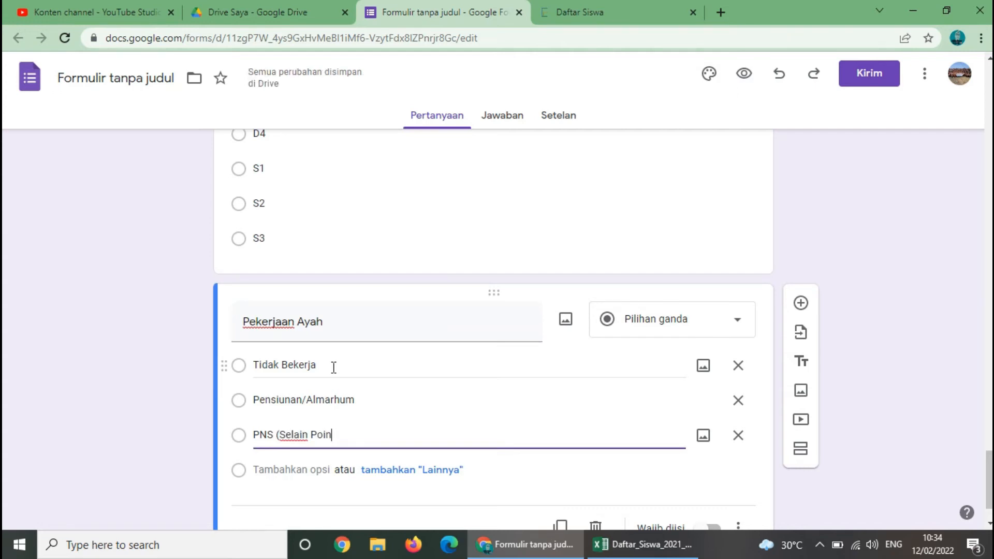
type("t 05 dan 10)")
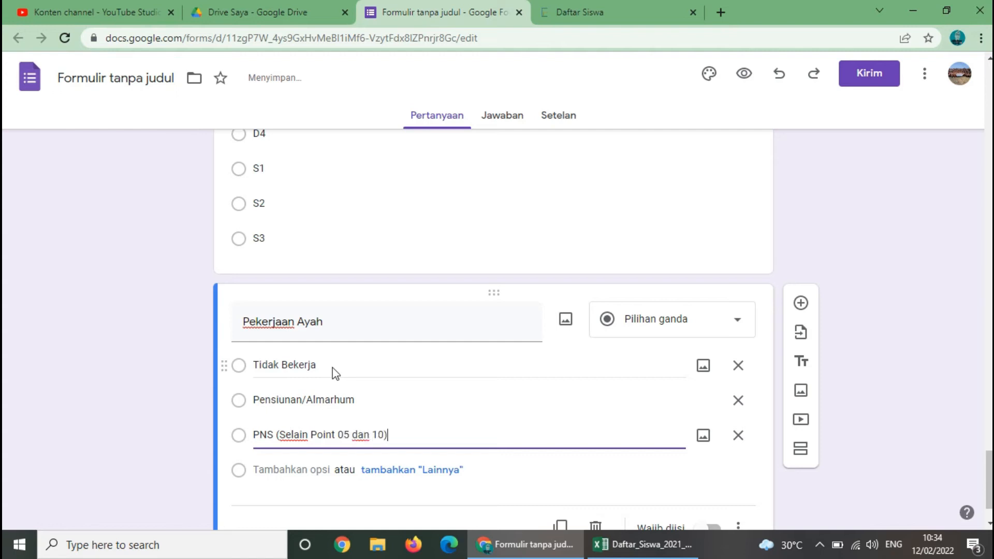
key("Return")
type("T")
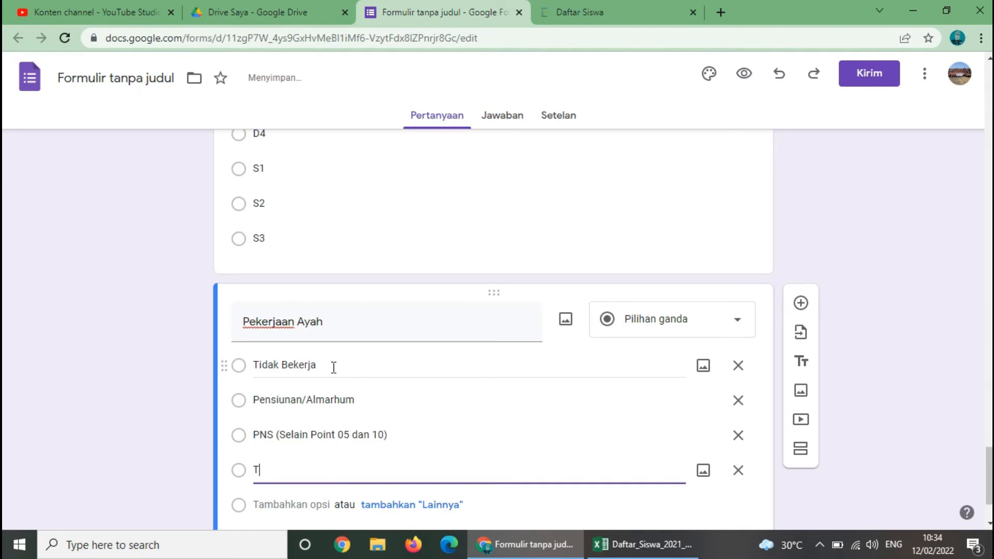
type("NI/Polri")
key("Return")
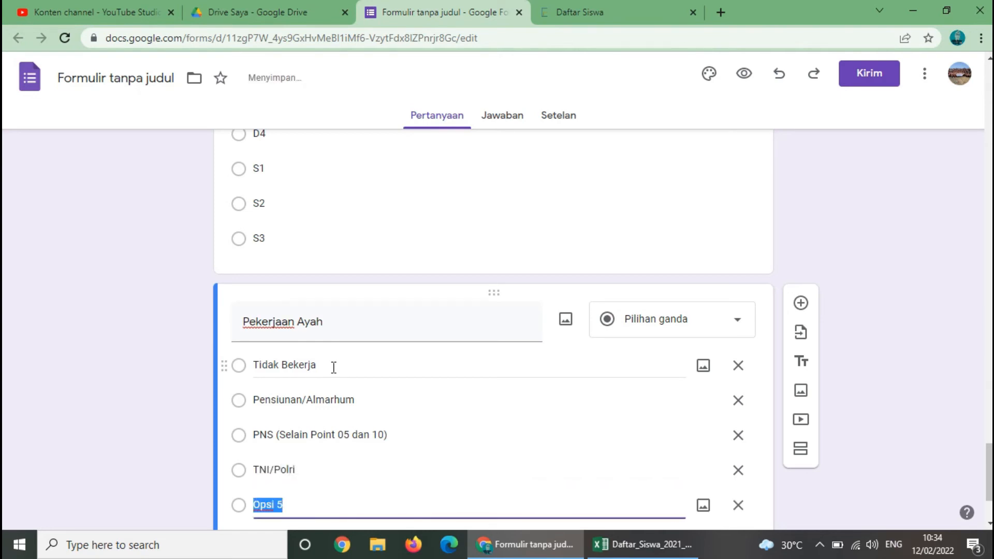
Add "Guru/Dosen" and "Pegawai Swasta" as answer options below TNI/Polri.
type("G")
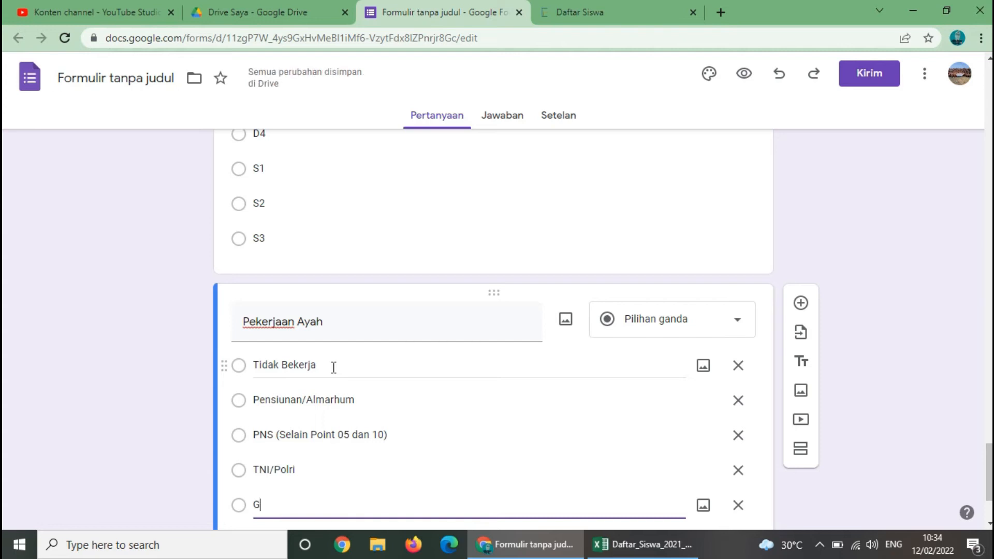
type("uru/Dosen")
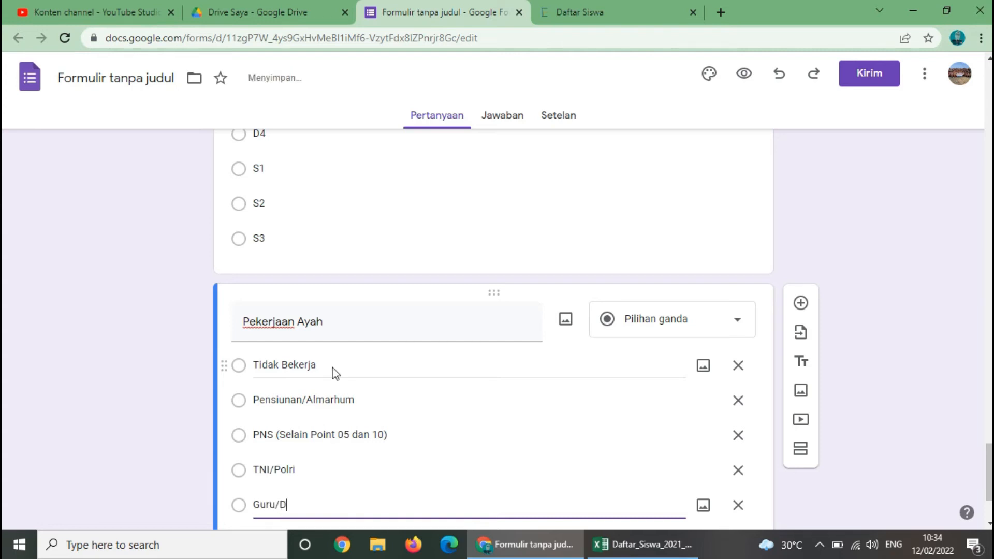
key("Return")
type("P")
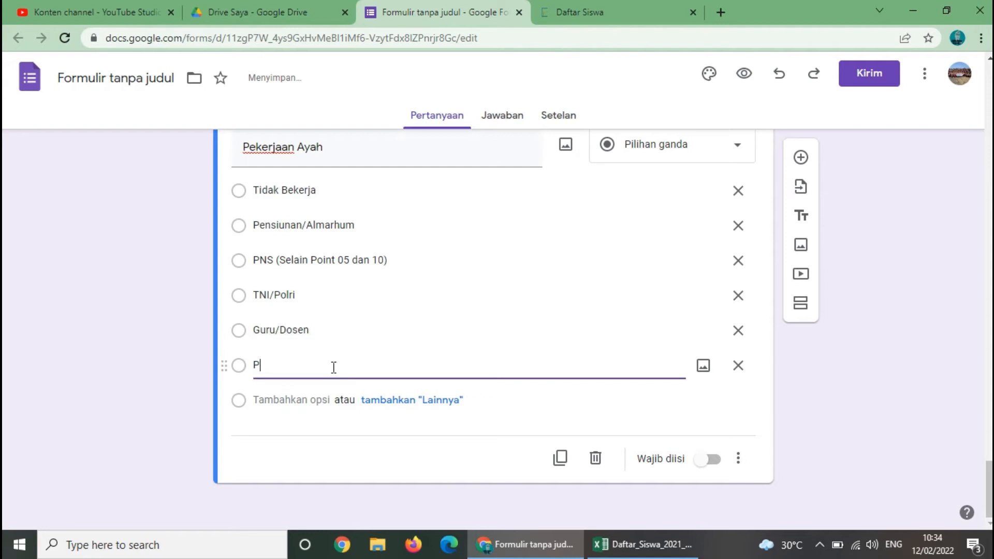
type("egawai Swwasta")
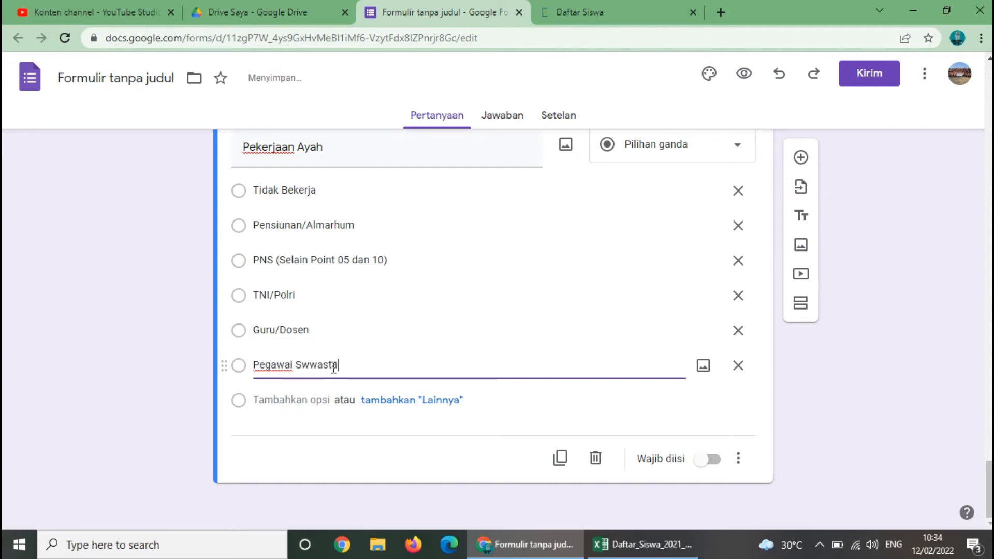
left_click(333, 367)
key("BackSpace")
key("Return")
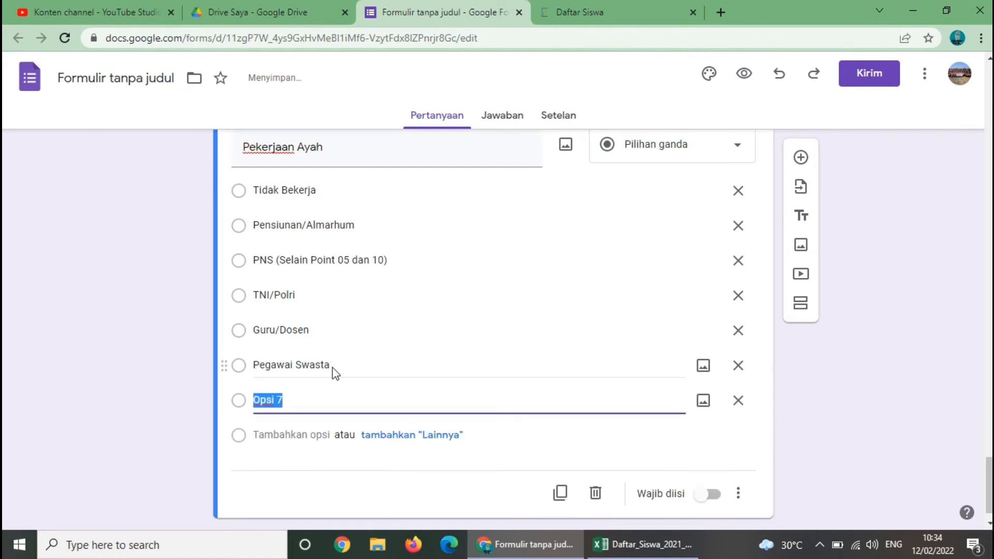
Add "Pengusaha", "Wiraswasta", "Pengacara" and "Lainnya" as answer options below Pegawai Swasta.
type("Pengusaha")
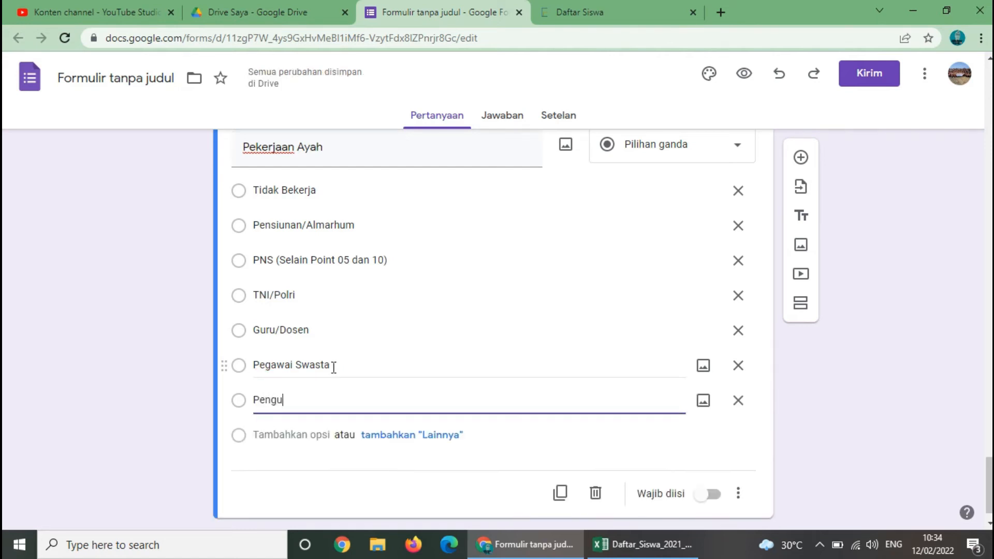
key("Return")
type("Wiraswasta")
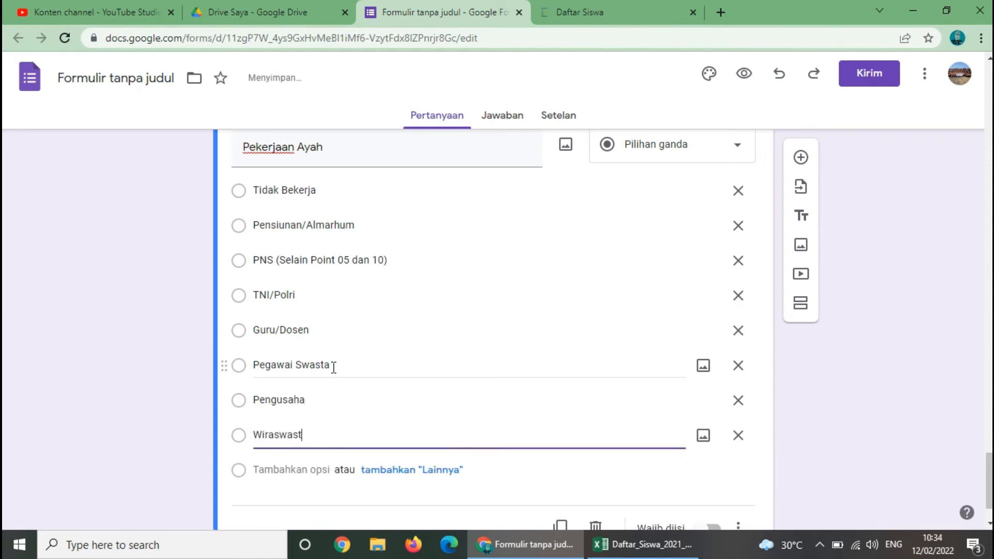
key("Return")
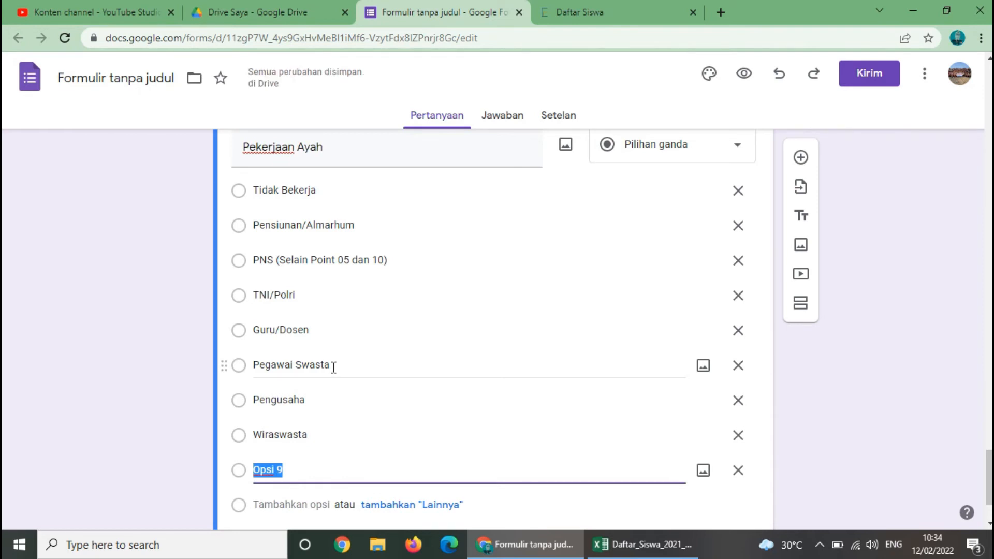
type("Pengacara")
key("Return")
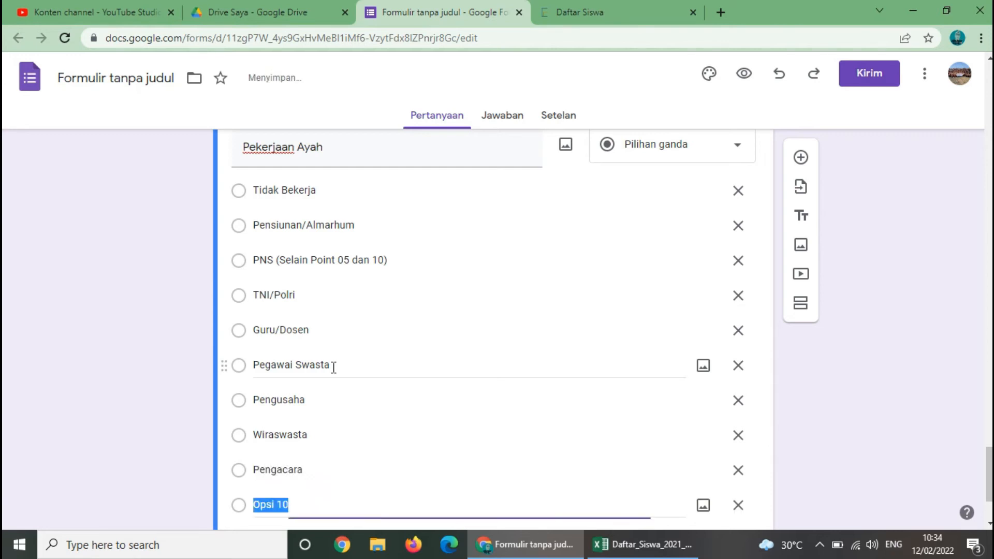
type("Lainnya")
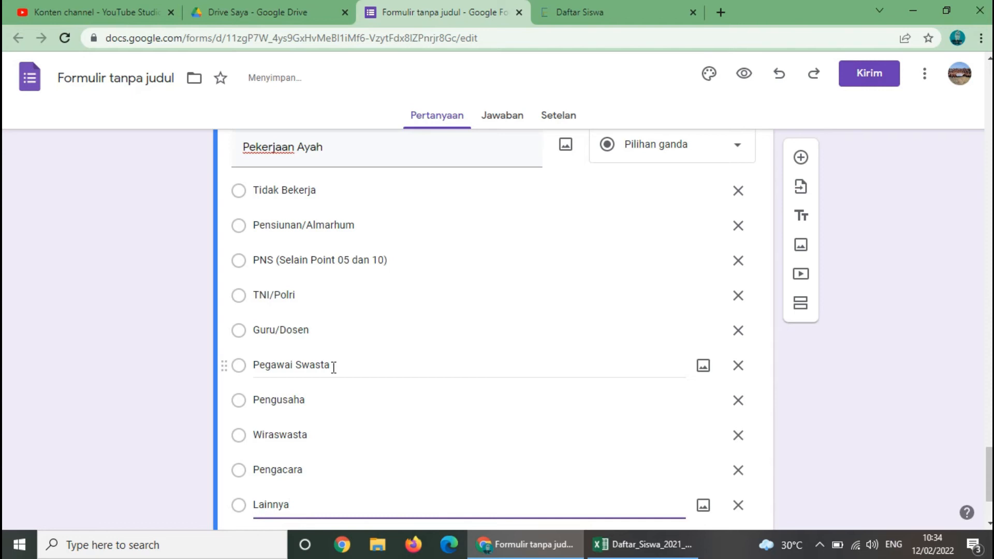
Replace the Pengacara option with "Buruh Tani" and the Lainnya option with "Petani".
key("Up")
type("Buruh Tani")
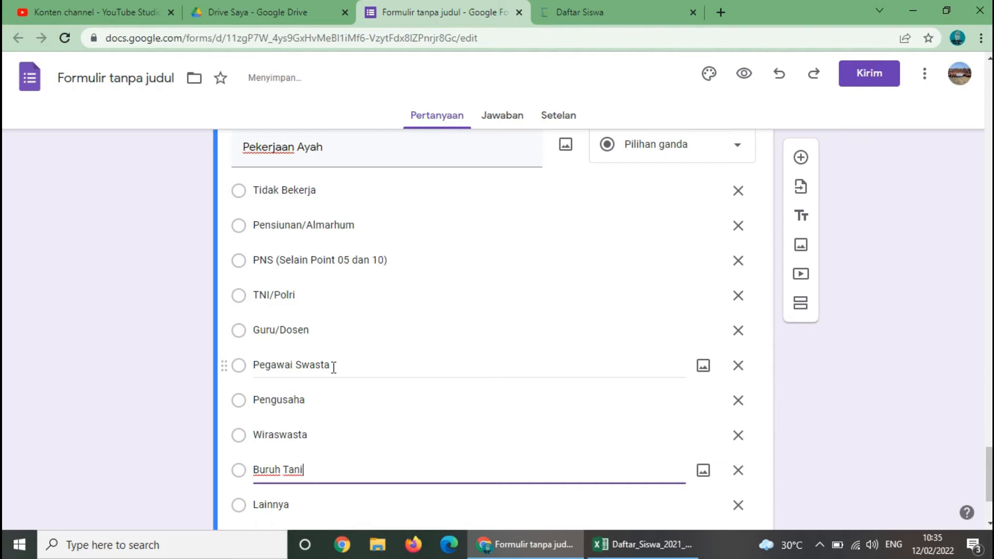
key("Down")
type("P")
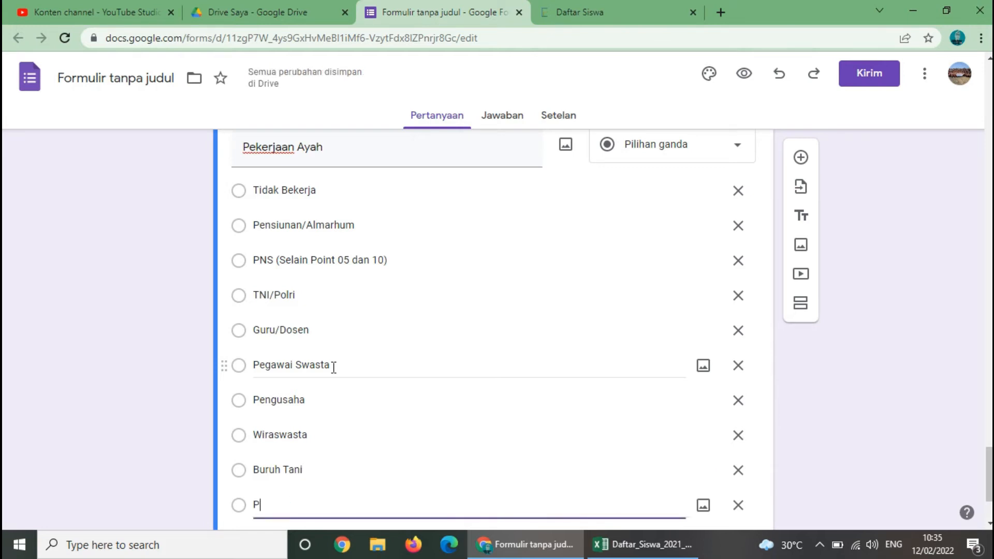
type("etani")
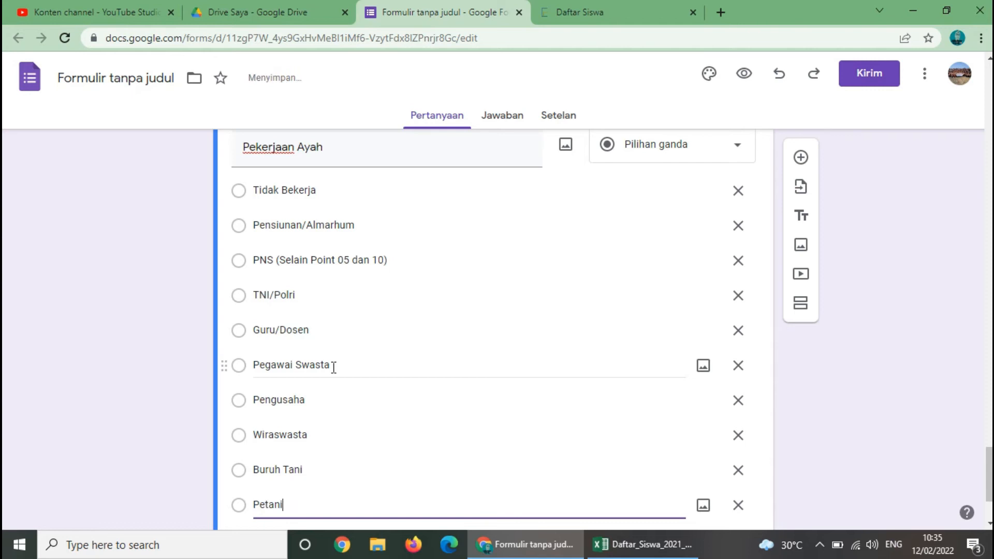
Add "Pedagang" and "Lainnya" as the last answer options of the Pekerjaan Ayah question.
key("Return")
type("Pedagang")
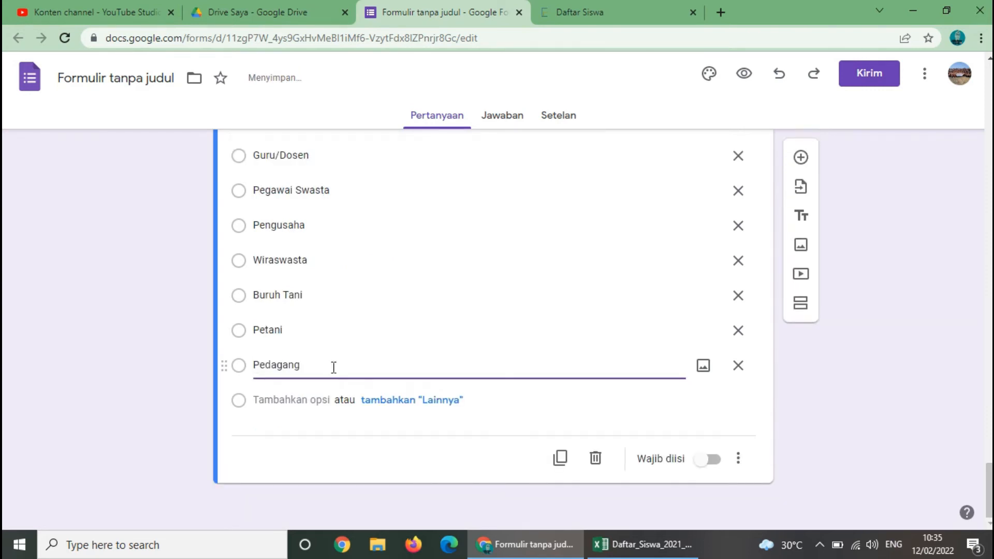
key("Return")
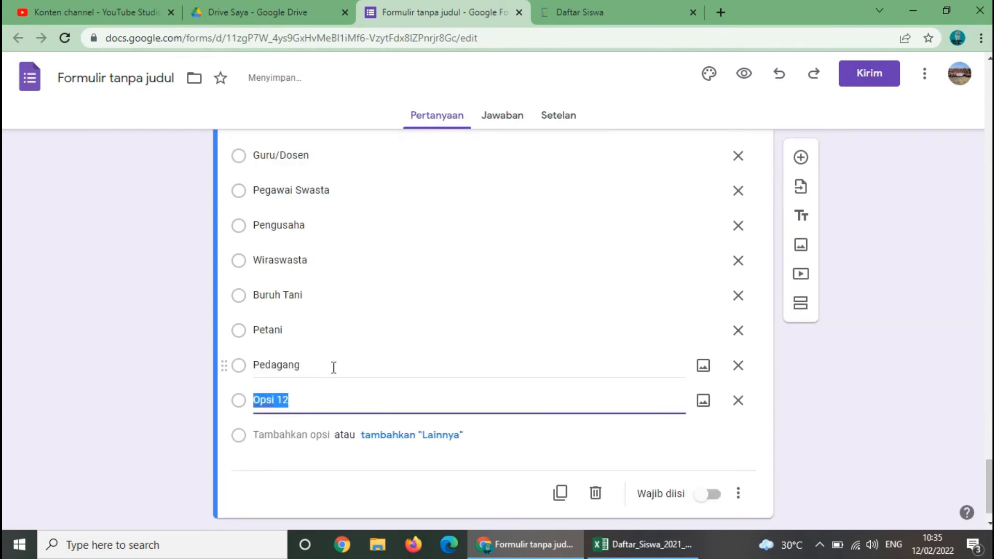
type("Lainnya")
Add a question named "Penghasilan Ayah" below Pekerjaan Ayah.
scroll(573, 415, "down", 1)
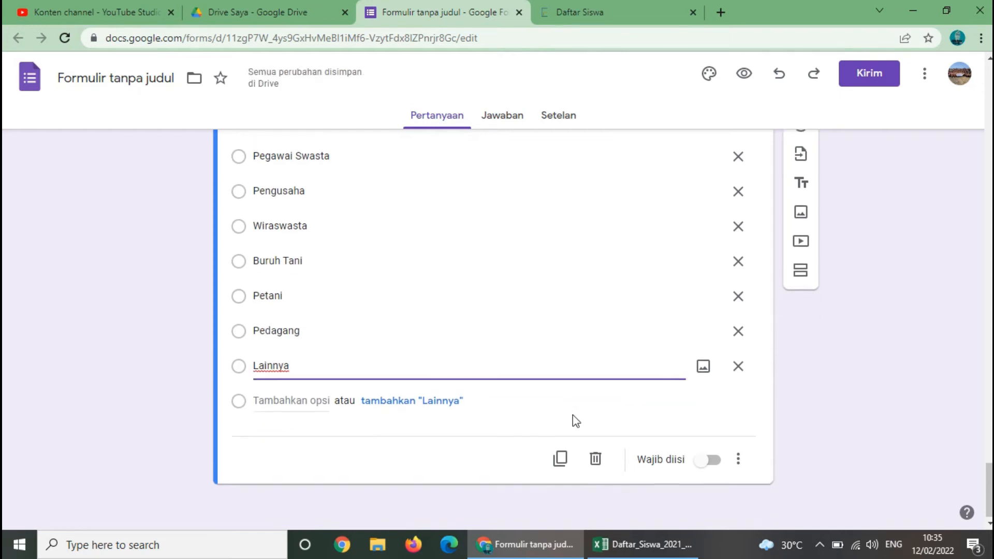
scroll(725, 352, "up", 2)
left_click(800, 165)
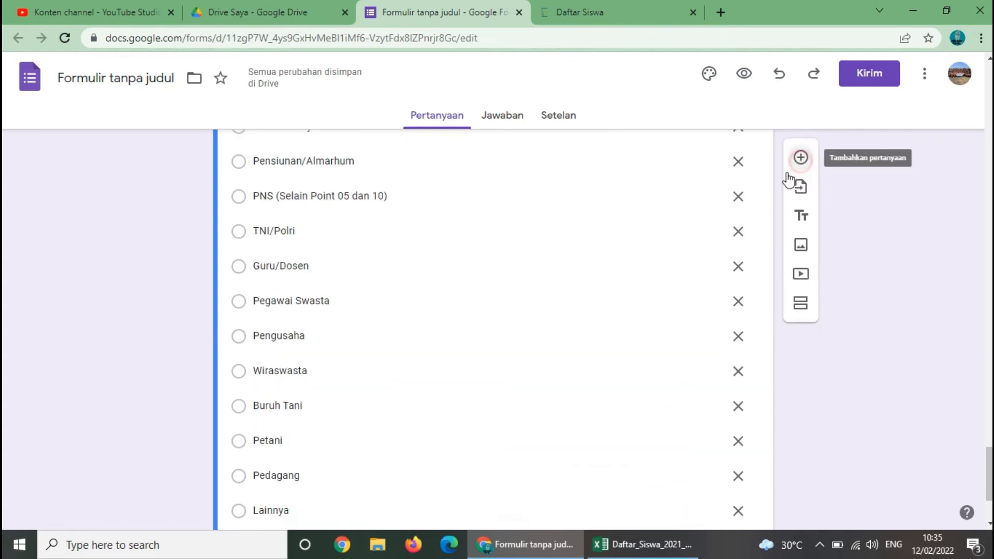
type("Penghasula")
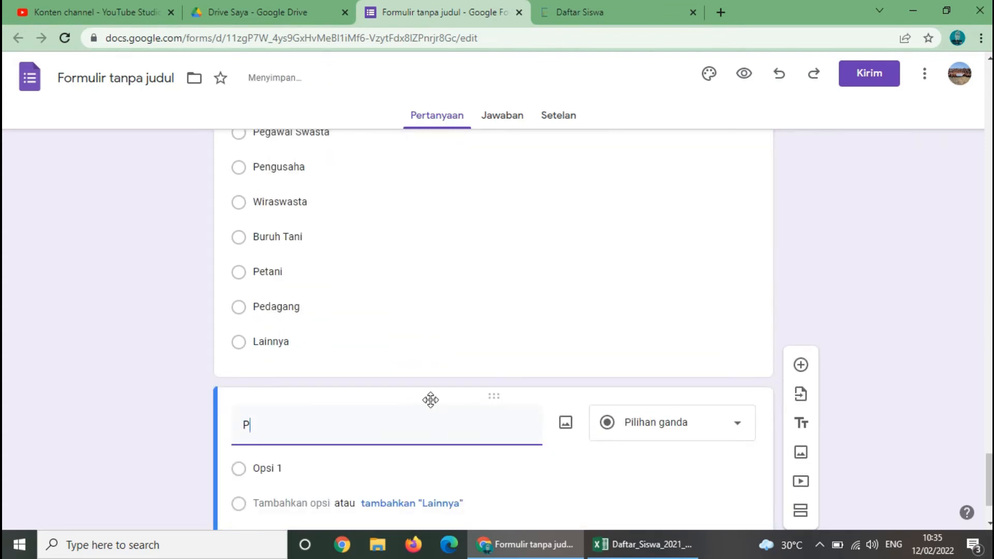
key("BackSpace")
key("BackSpace")
key("BackSpace")
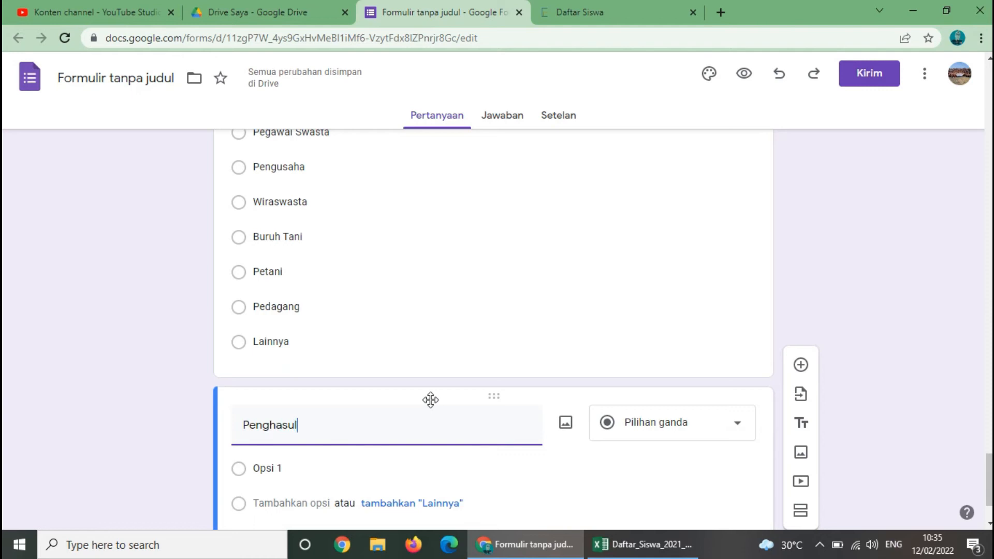
type("ilan Ayah")
Enter "<= Rp. 500.000" as the first answer option of the Penghasilan Ayah question.
left_click(355, 468)
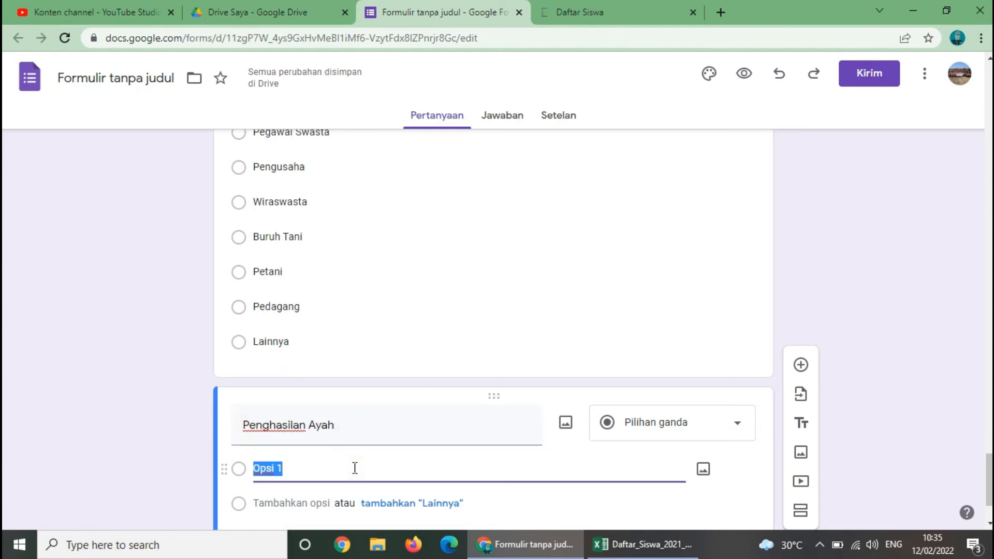
type("<=")
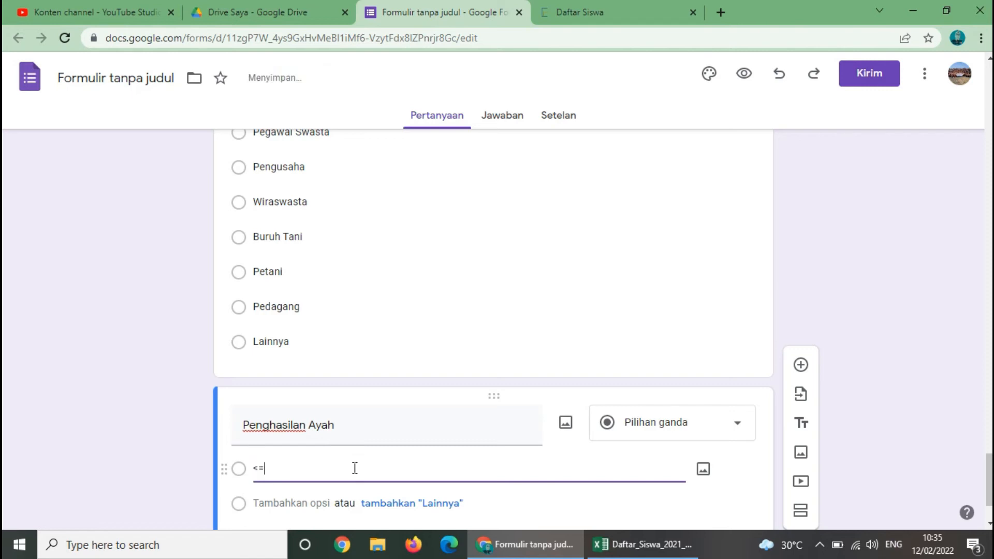
type(" Rp")
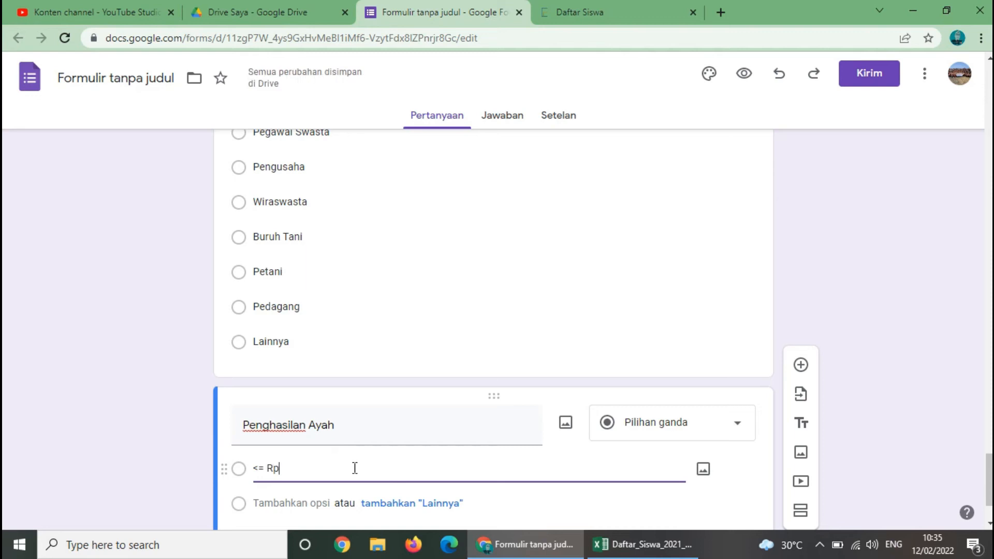
type(". 500.000")
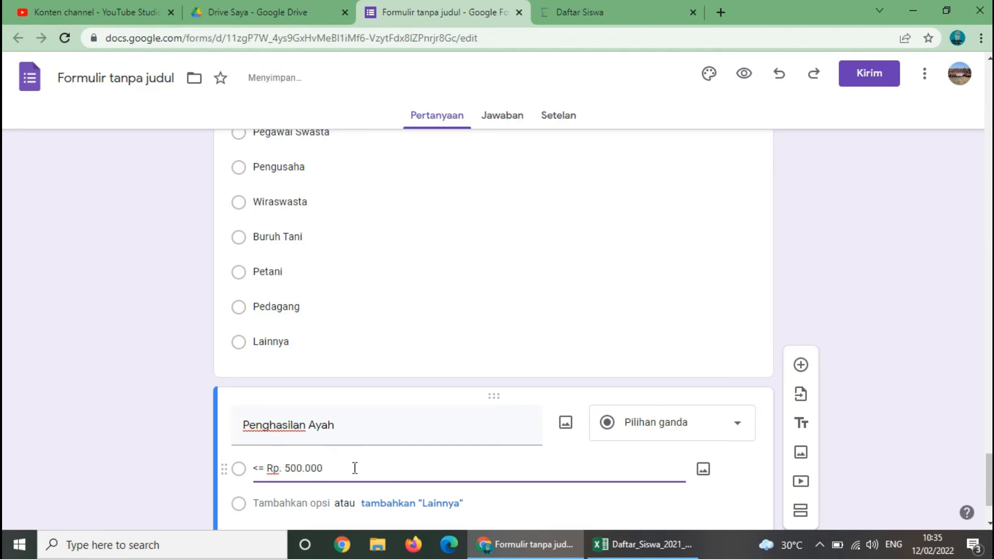
key("Return")
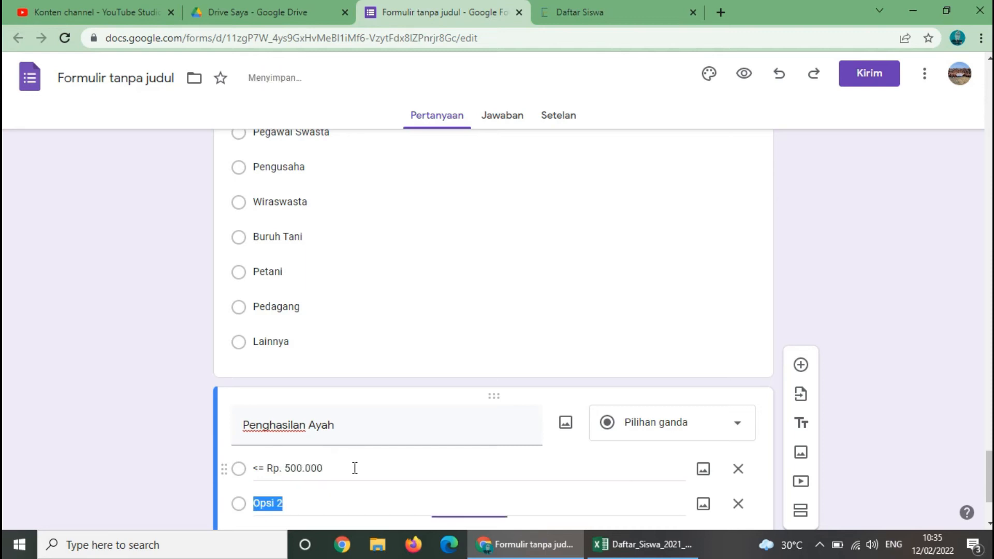
Enter "Rp. 500.000 - Rp. 1.000.000" and "Rp. 1.000.000 - Rp. 2.000.000" as the second and third options of the Penghasilan Ayah question.
type("Rp")
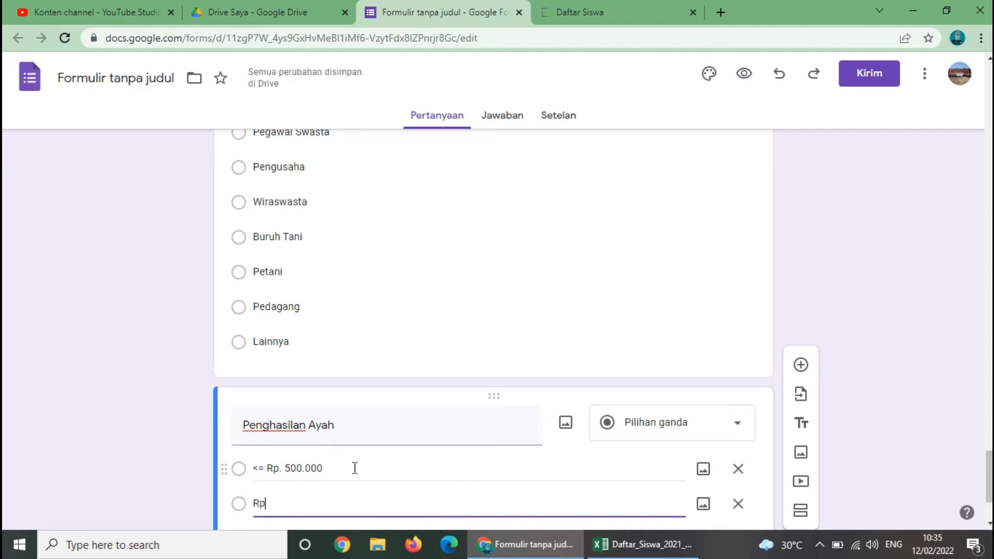
type(". 500.0")
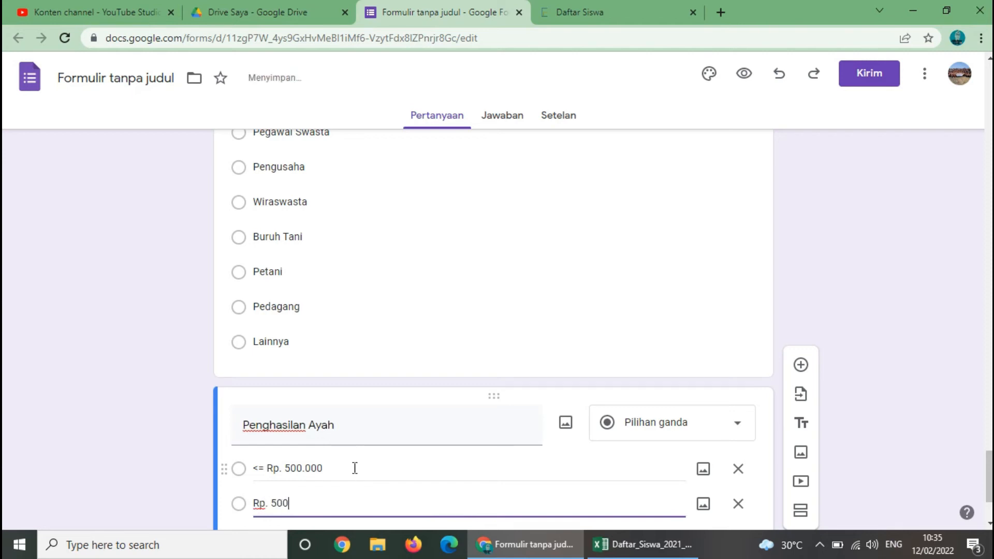
key("BackSpace")
type(".000 - Rp. 1.000")
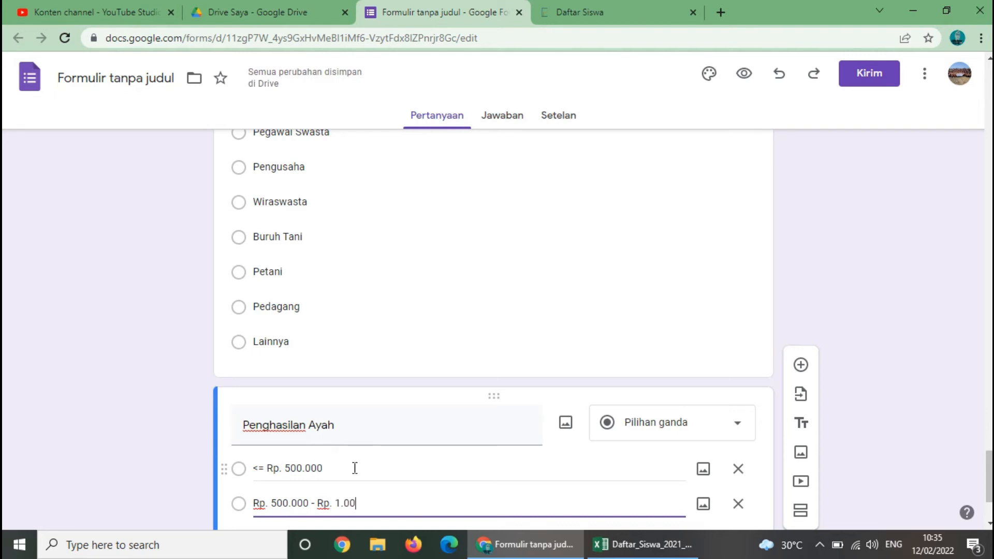
type(".000")
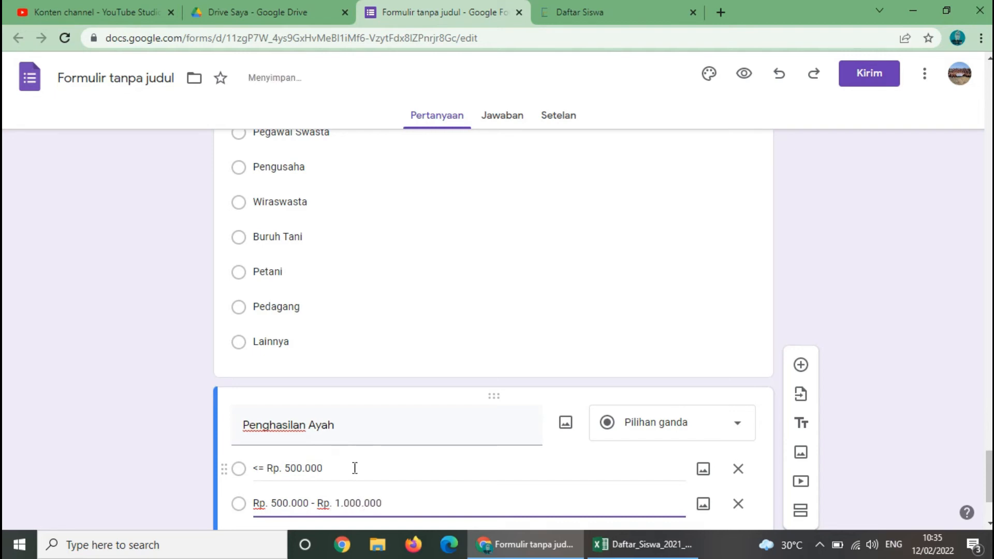
key("Return")
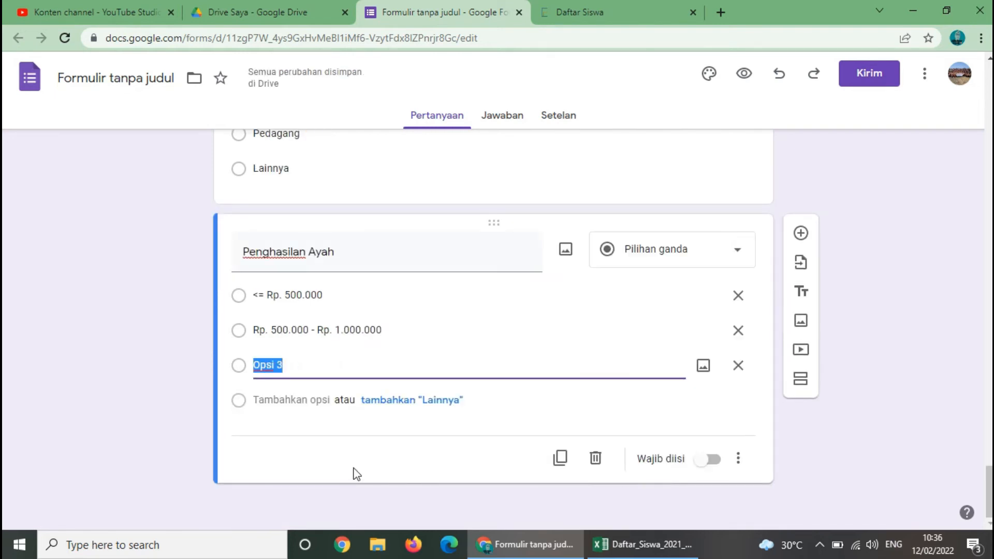
type("Rp. 1.")
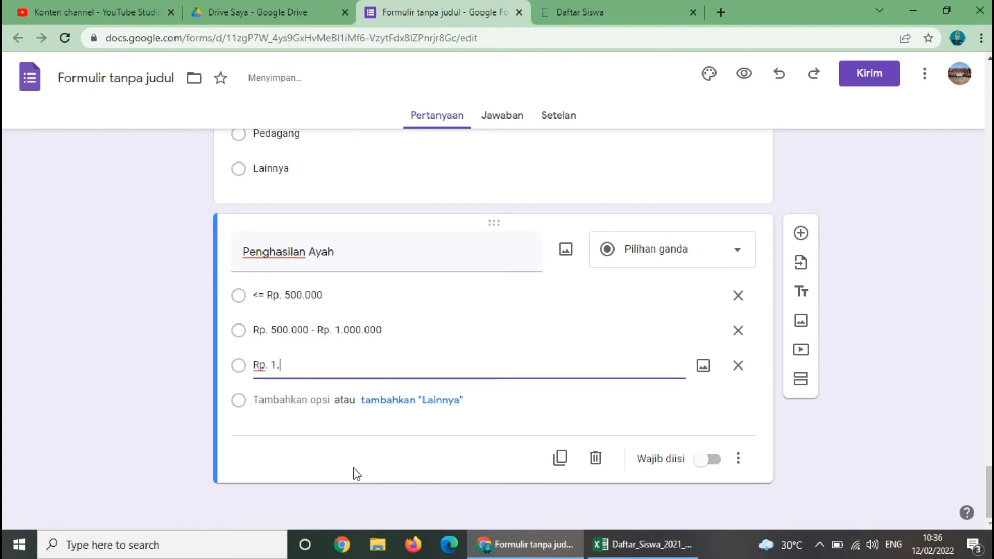
type("000.000 - Rp. 2.000.000")
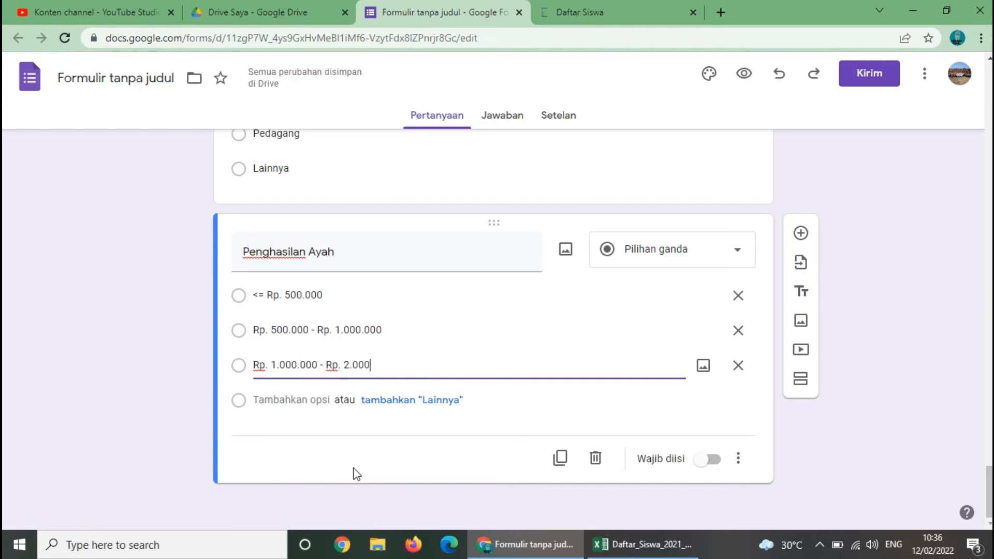
key("Return")
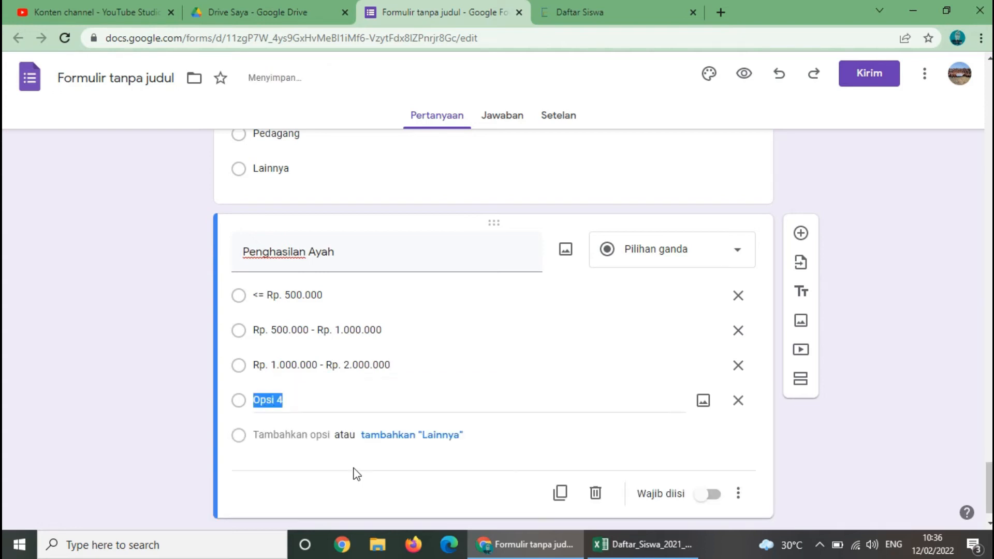
Copy the third income range into the fourth answer option of Penghasilan Ayah and add a fifth option below it.
key("Up")
key("ctrl+c")
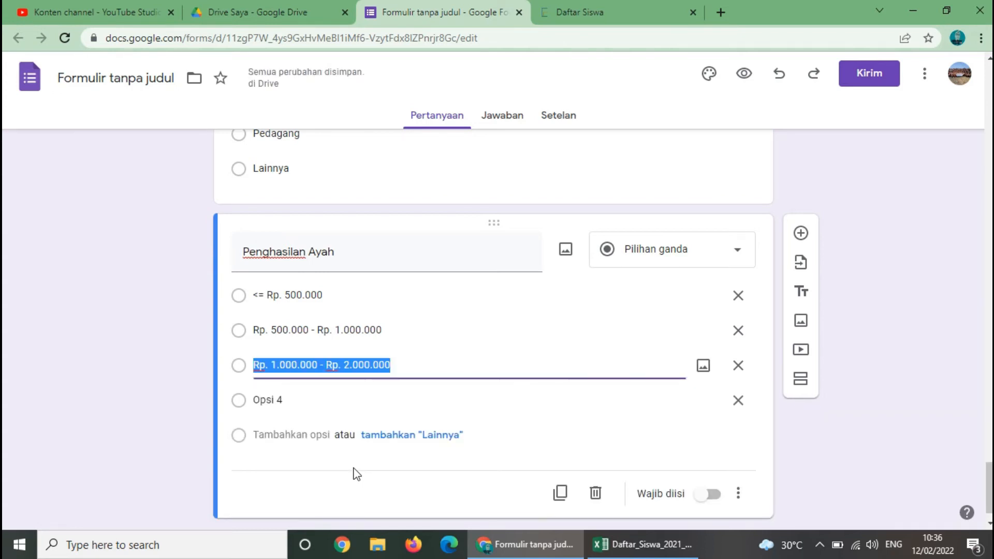
key("Down")
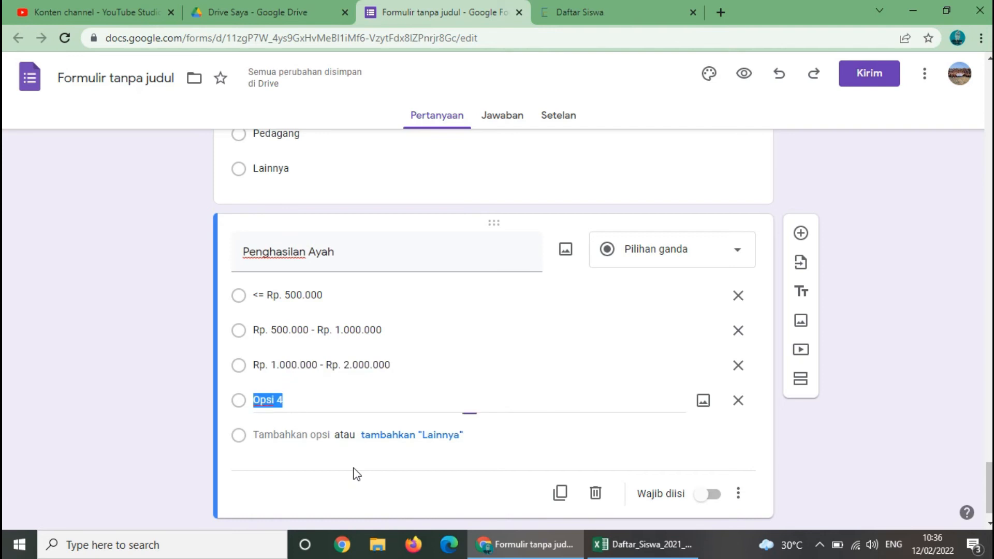
key("ctrl+v")
key("Return")
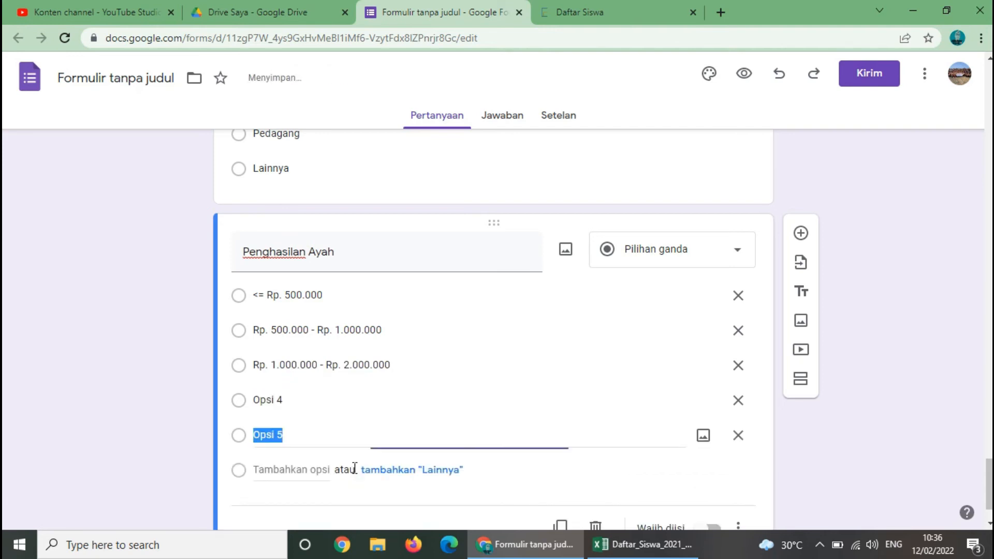
key("Up")
key("ctrl+v")
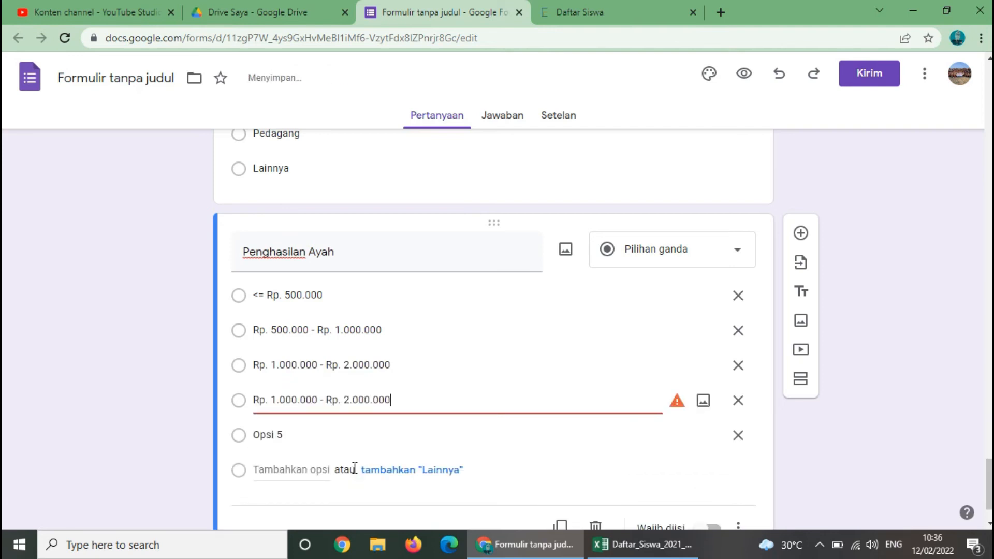
Edit the fourth answer option of Penghasilan Ayah to read "Rp. 2.000.001 - Rp. 3.000.000".
key("Left")
key("Left")
key("Left")
key("Left")
key("Left")
key("Left")
key("Left")
key("Left")
key("Left")
key("Left")
key("Left")
key("Left")
key("Left")
key("Left")
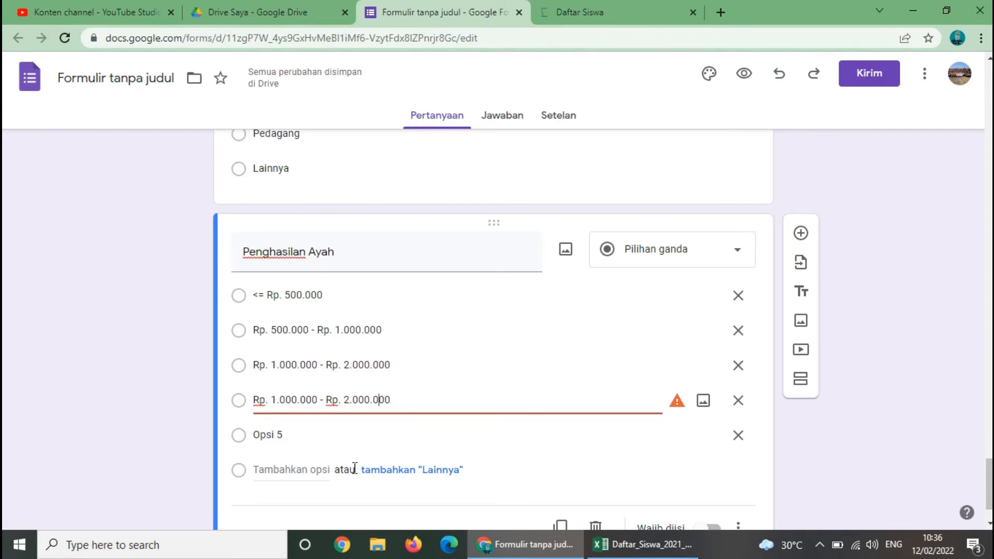
key("Left")
key("Left")
key("Left")
key("Delete")
type("2")
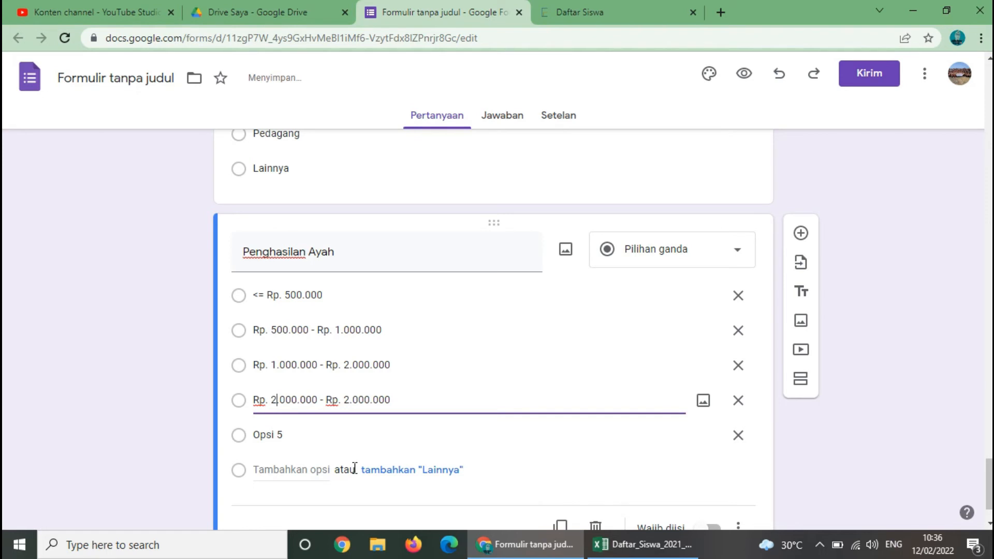
key("Right")
key("Right")
key("Right")
key("Right")
key("Right")
key("Right")
key("Right")
key("Right")
key("Right")
key("Right")
key("Right")
key("Left")
key("Left")
key("shift+Left")
type("1")
key("Right")
key("Right")
key("Right")
key("Right")
key("Right")
key("shift+Right")
type("3")
key("Tab")
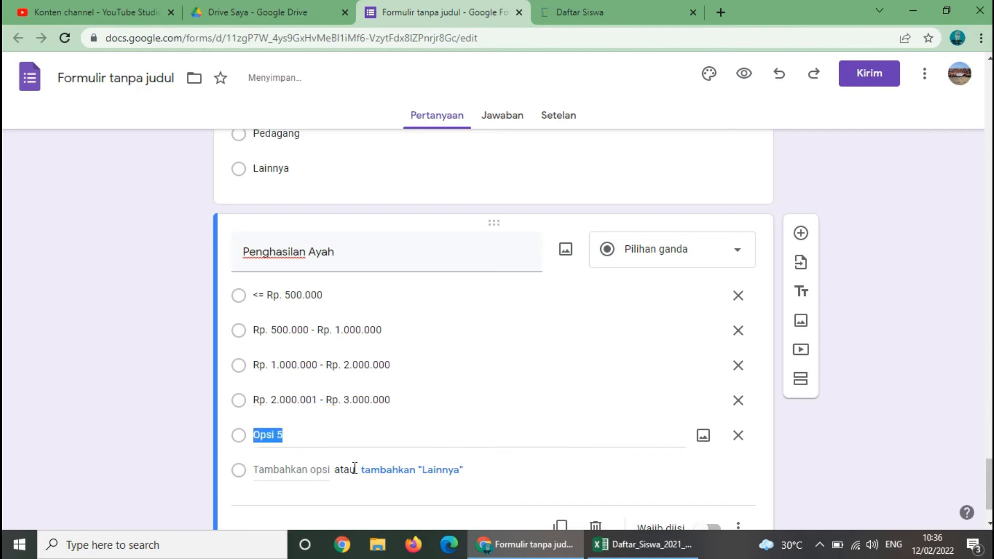
Fill the fifth answer option of Penghasilan Ayah with the copied range and edit it to "Rp. 3.000.001 - Rp. 4.000.000".
type("Rp. 1.000.000 - Rp. 2.000.000")
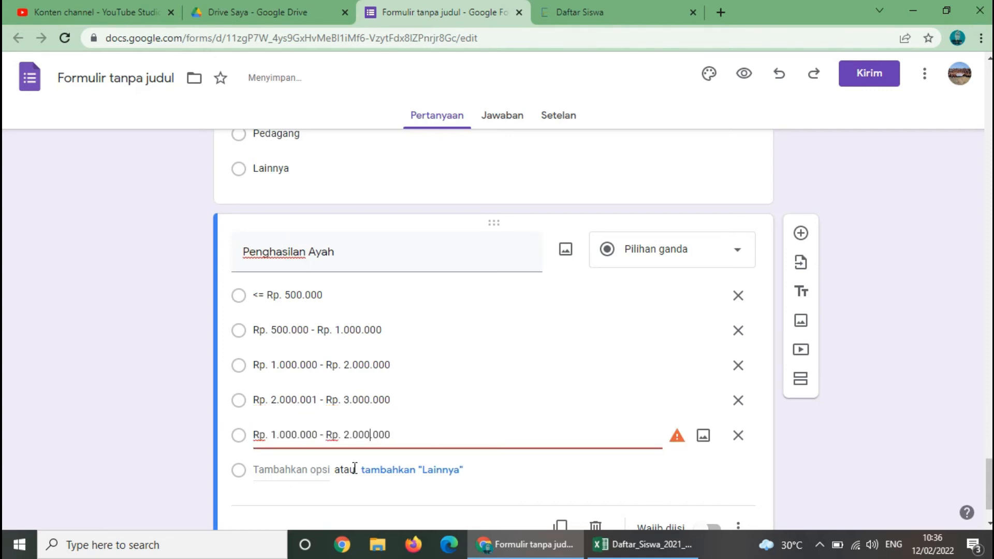
key("Left")
key("Left")
key("Left")
key("Left")
key("Left")
key("Left")
key("Left")
key("Left")
key("Left")
key("Left")
key("Left")
key("Left")
key("Left")
key("Left")
key("Left")
key("Left")
key("Left")
key("Left")
key("Left")
key("Left")
key("shift+Left")
type("3")
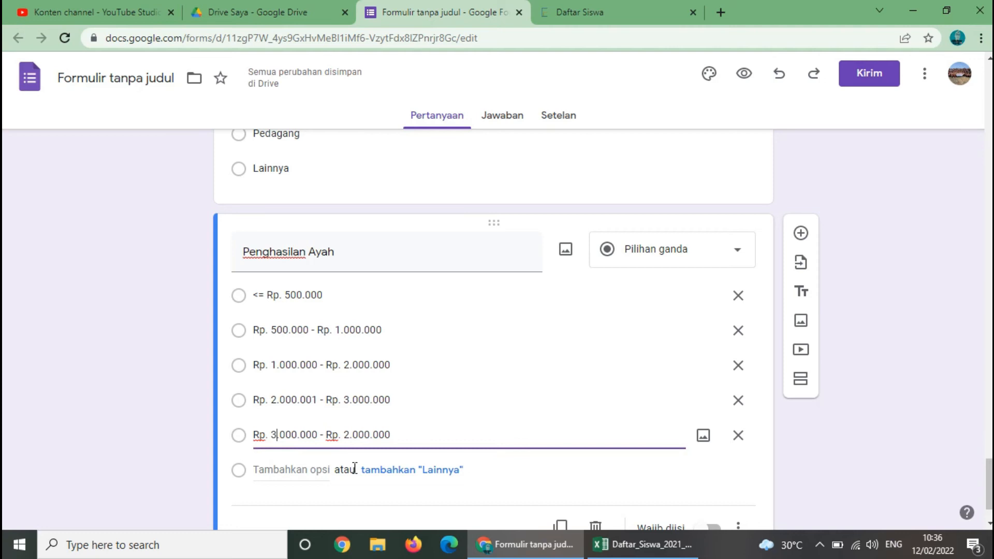
key("Right")
key("Right")
key("Right")
key("Right")
key("Right")
key("Right")
key("Right")
key("shift+Right")
type("1")
key("Right")
key("Right")
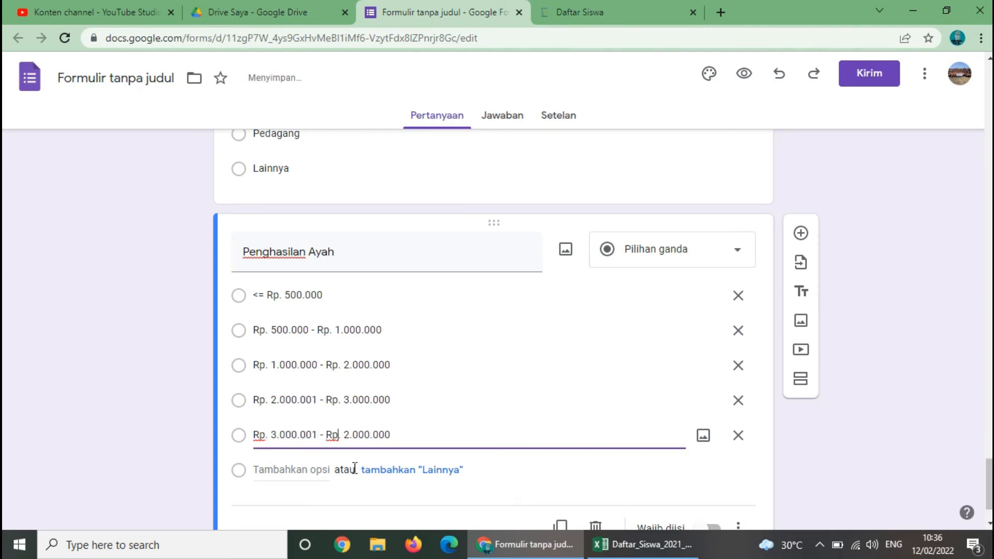
key("shift+Right")
type("4")
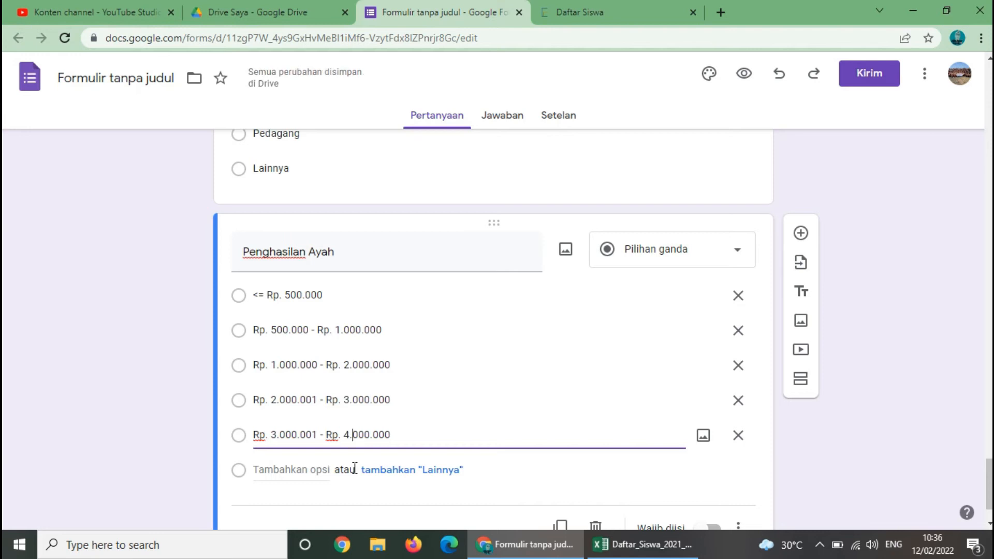
key("Right")
key("Right")
key("Right")
key("Right")
key("Right")
key("Right")
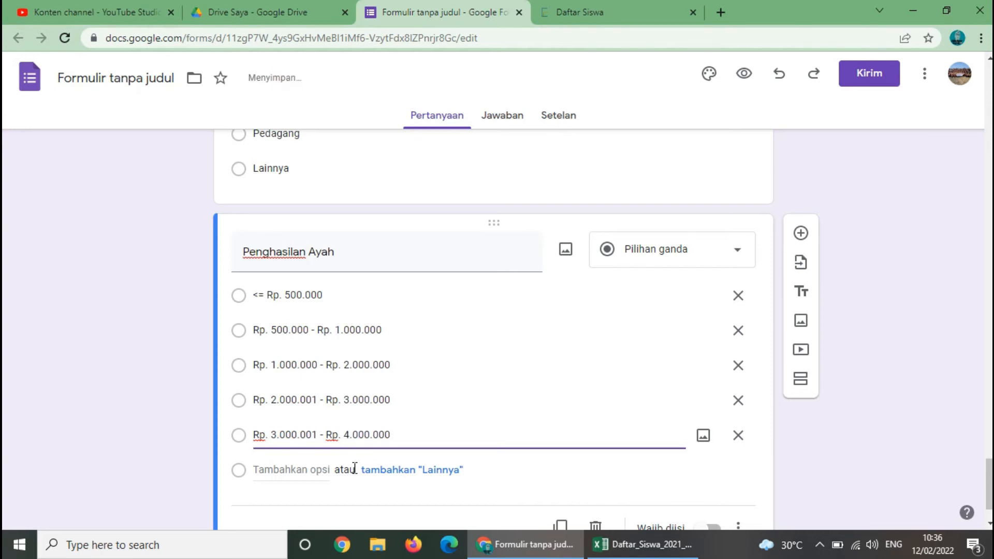
Add "> Rp. 5.000.000" as the last option of Penghasilan Ayah and remove the surplus empty option below it.
left_click(355, 468)
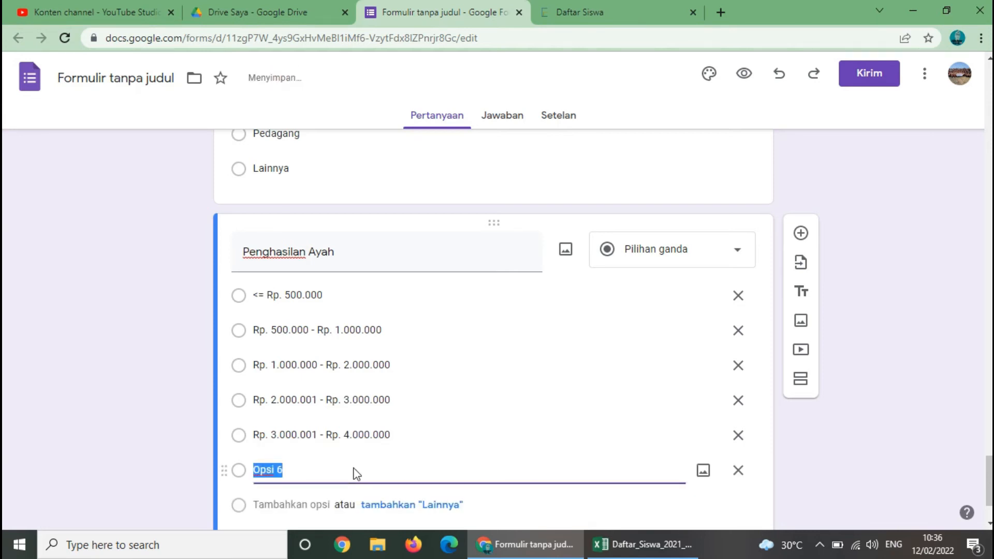
type("> Rp. 5")
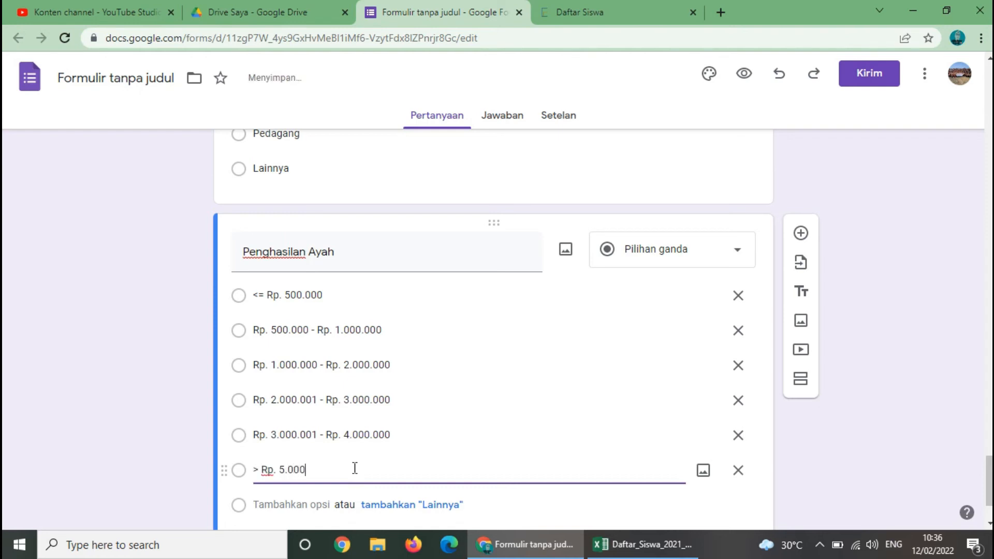
type(".00")
key("Return")
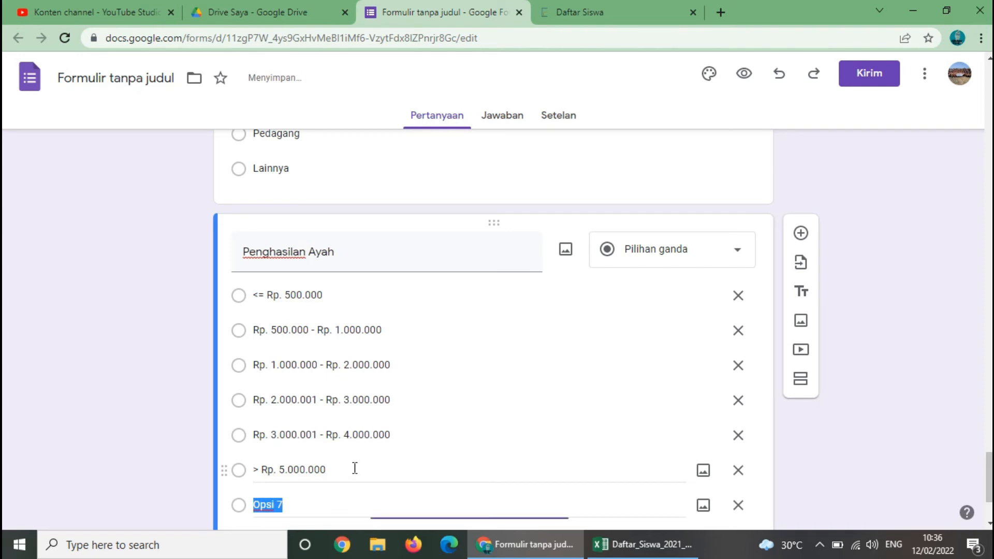
key("BackSpace")
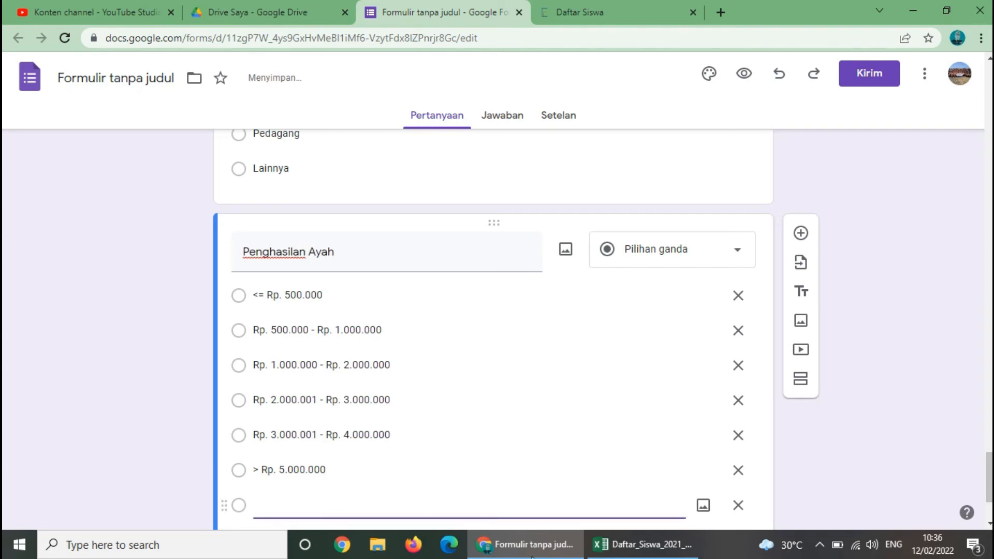
left_click(740, 511)
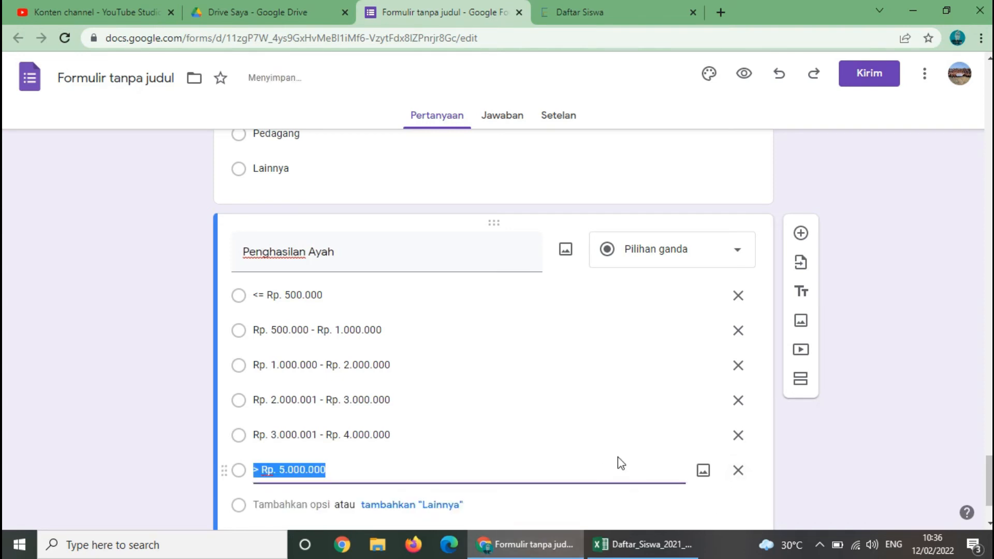
Add two short-answer questions named "Nama Ibu" and "NIK Ibu" below the Penghasilan Ayah question.
left_click(802, 234)
type("Nama Ibu")
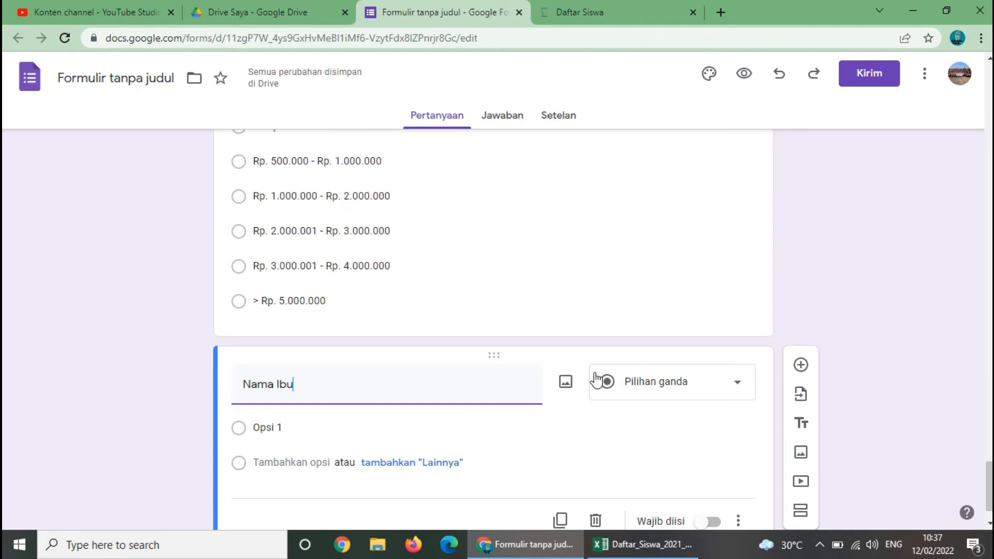
left_click(801, 365)
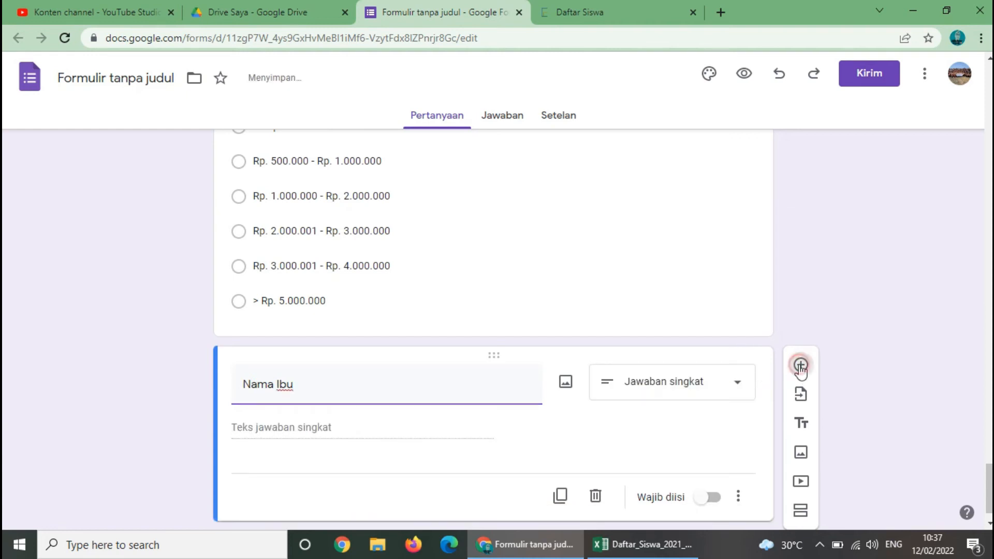
type("N")
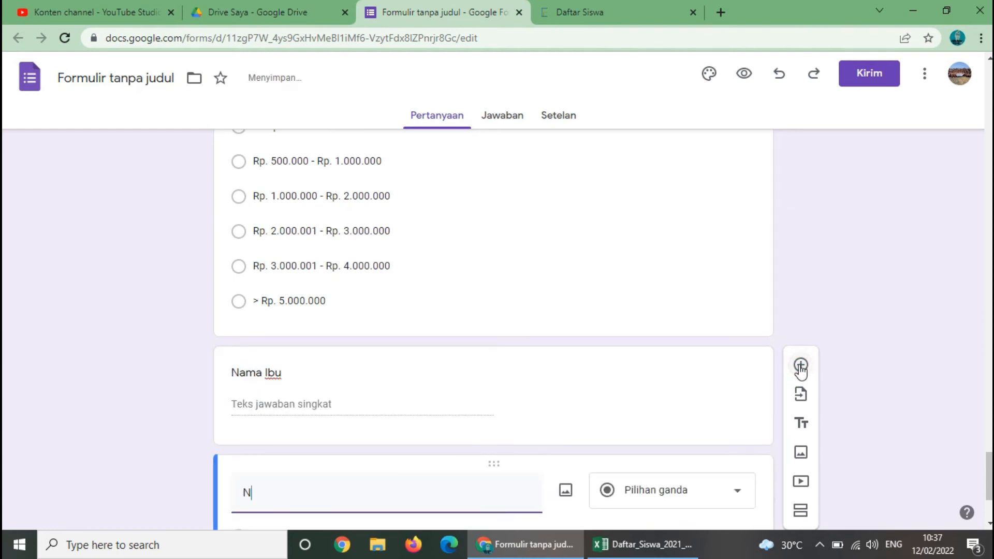
type("IK Ibu")
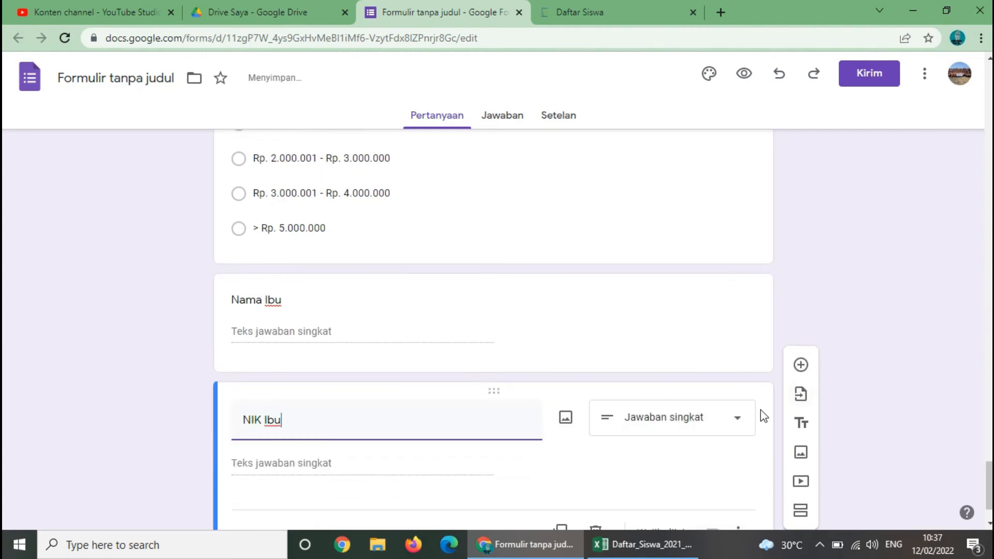
Add a question named "Jenjang Pendidikan Terakhir iBu" below NIK Ibu and look up the answer options of Jenjang Pendidikan Ayah.
left_click(802, 368)
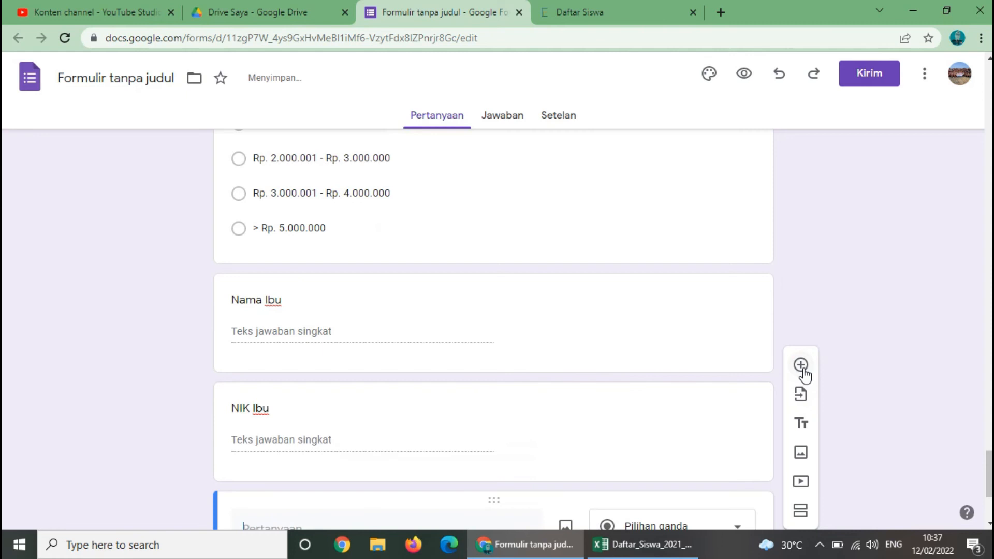
type("Jenjang Pendidikan Te")
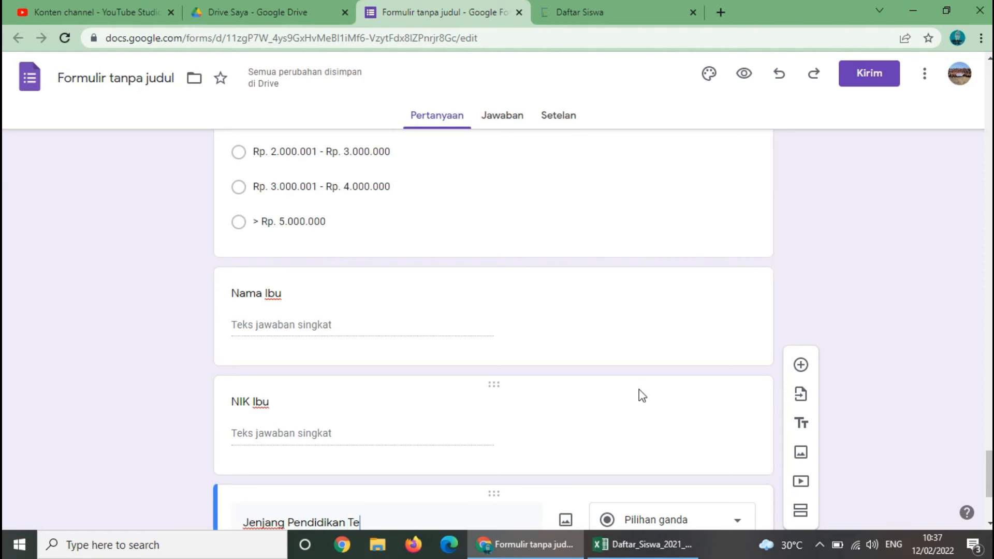
type("rakhir iBu")
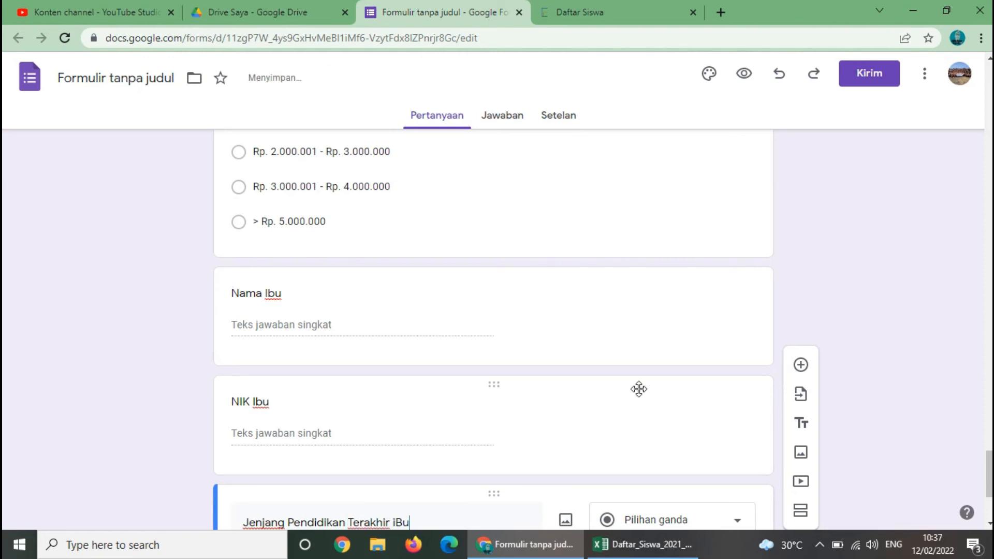
scroll(641, 395, "down", 4)
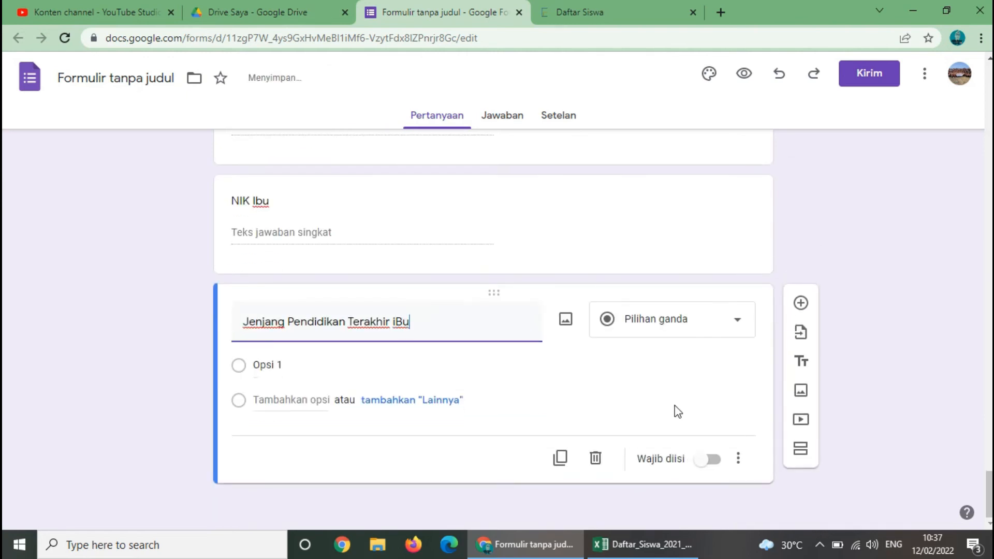
scroll(642, 398, "up", 20)
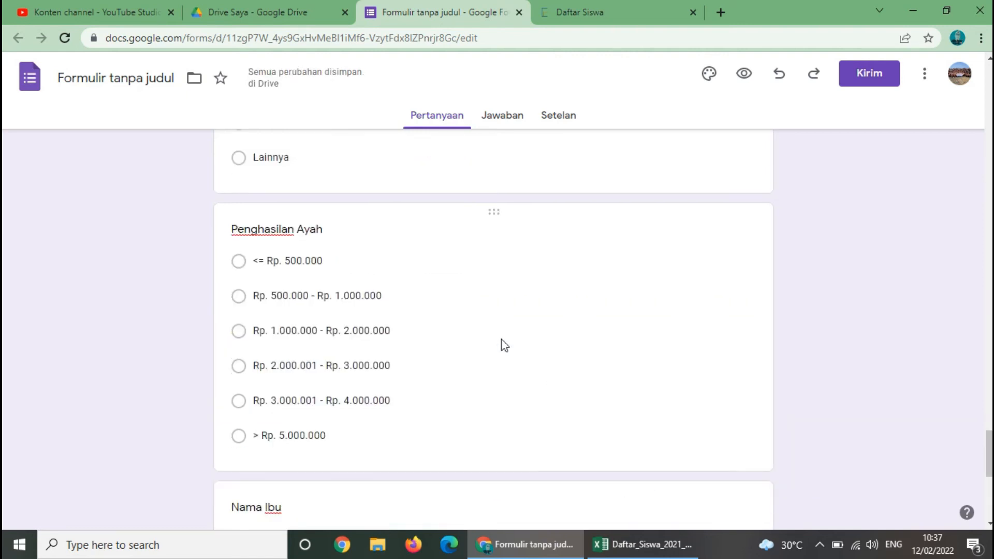
scroll(458, 352, "up", 1)
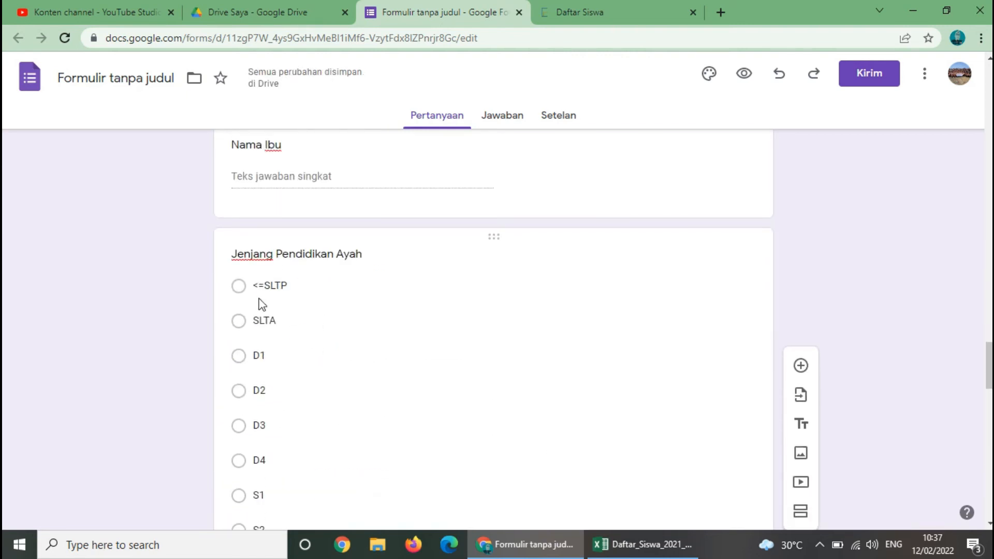
Try to select all answer options of the Jenjang Pendidikan Ayah question together for copying.
left_click(253, 284)
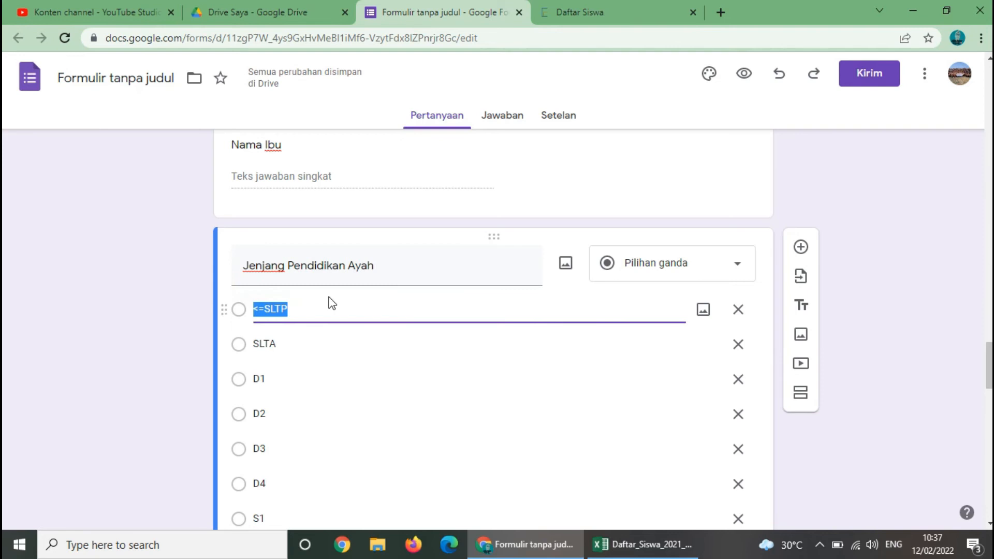
scroll(309, 331, "down", 3)
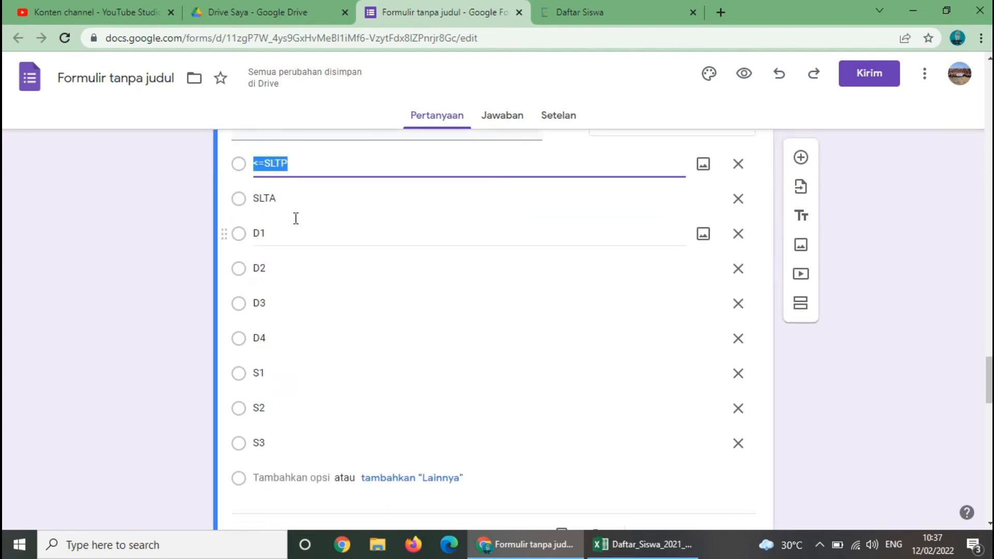
left_click(251, 161)
left_click_drag(251, 162, 275, 233)
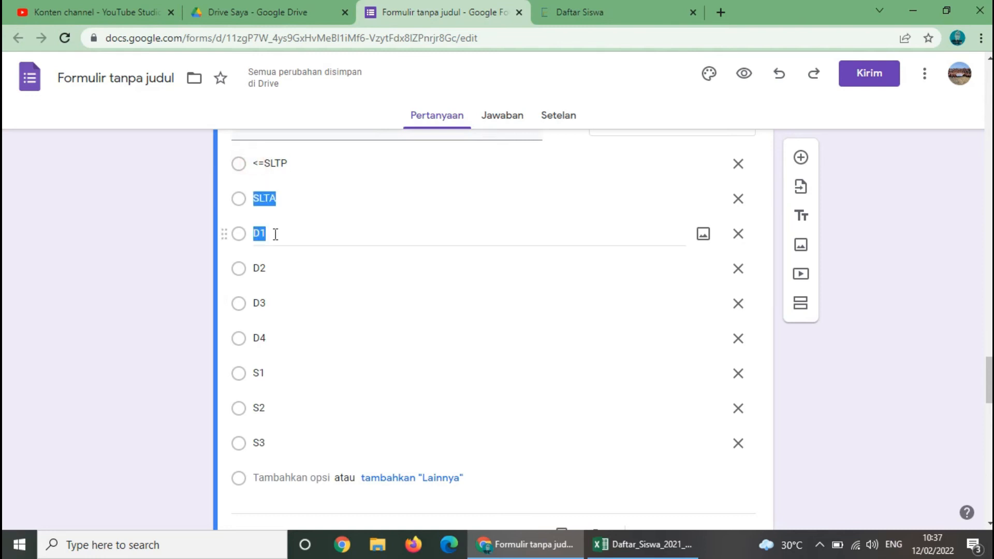
left_click(299, 444)
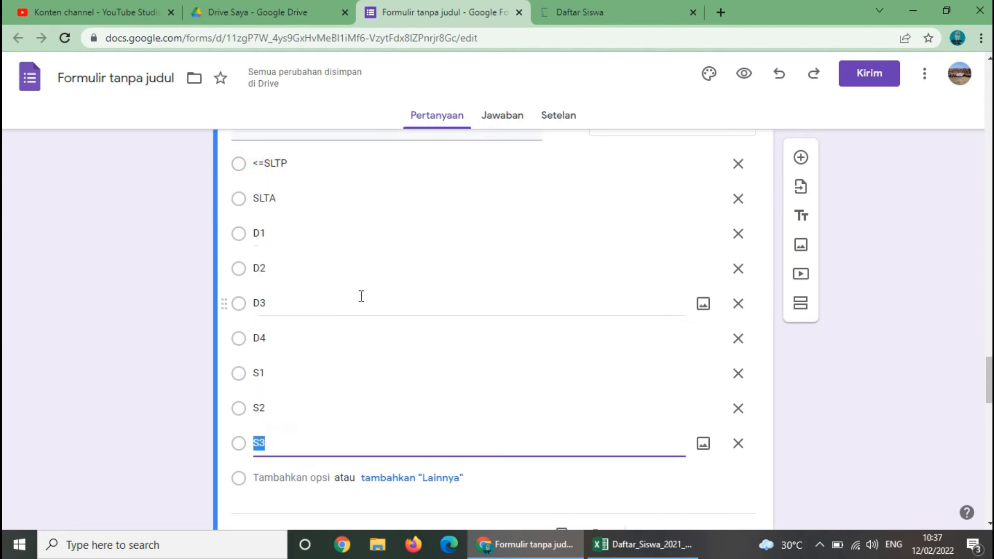
scroll(359, 295, "up", 4)
scroll(360, 295, "down", 1)
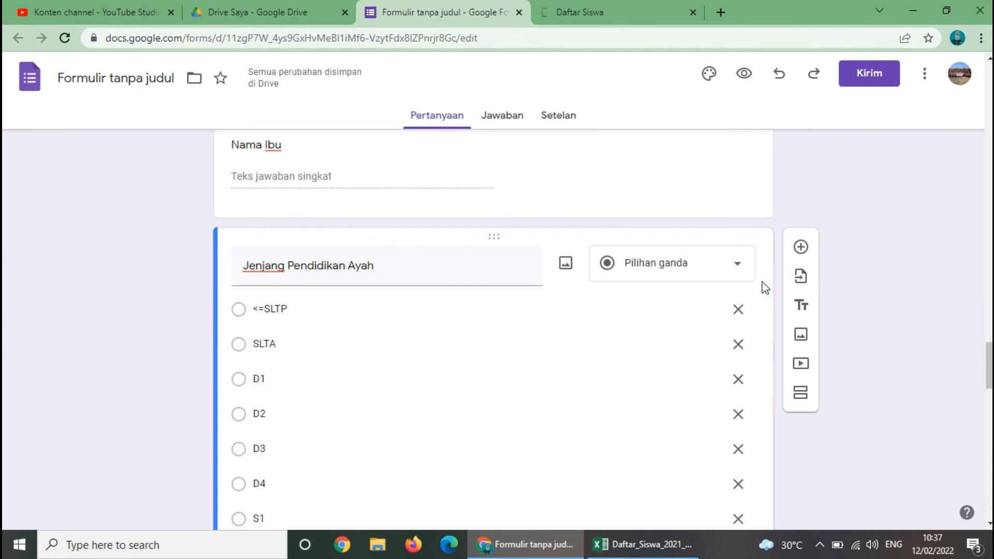
scroll(484, 362, "down", 15)
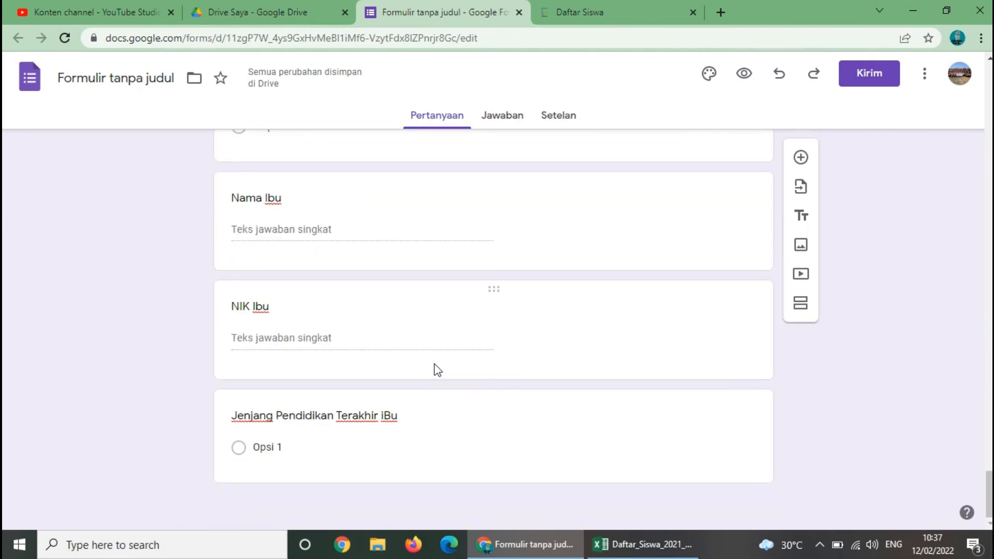
Copy the "<=SLTP" option of Jenjang Pendidikan Ayah into the first answer option of Jenjang Pendidikan Terakhir iBu.
left_click(322, 446)
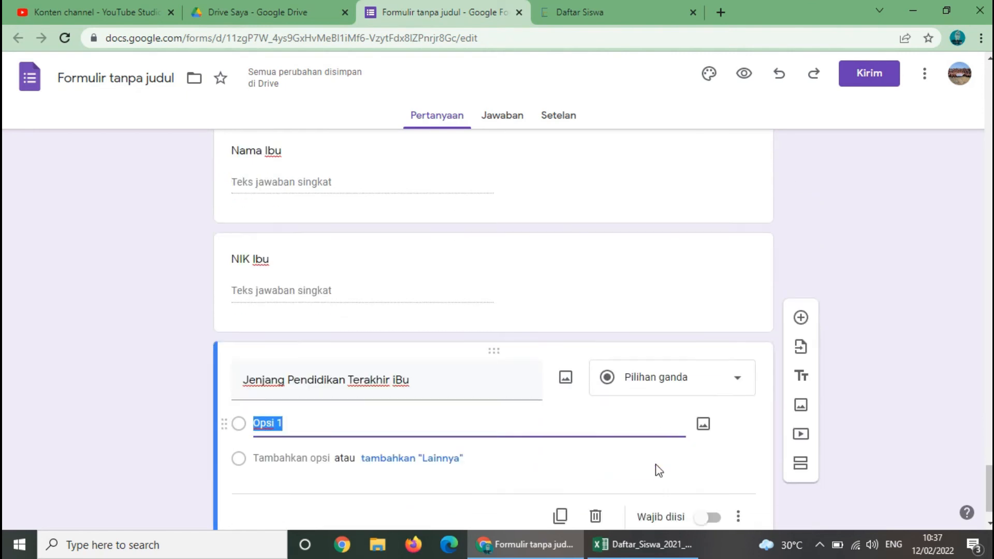
scroll(659, 466, "up", 6)
scroll(659, 461, "down", 6)
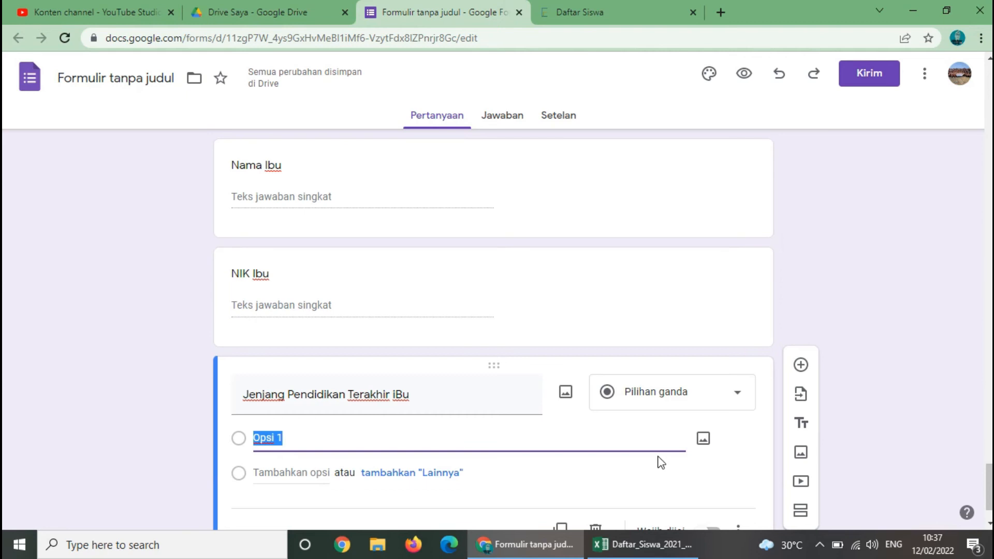
scroll(630, 455, "up", 10)
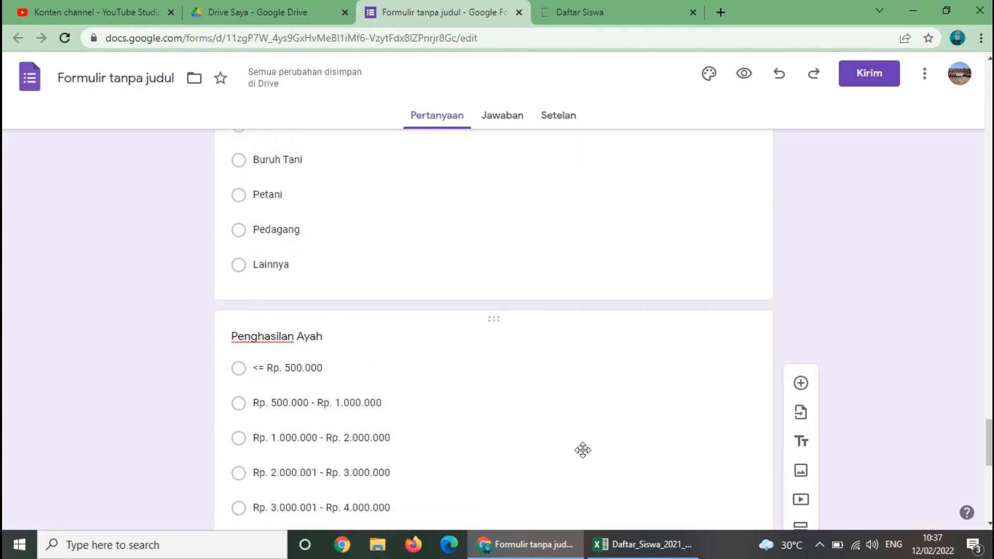
scroll(396, 354, "up", 7)
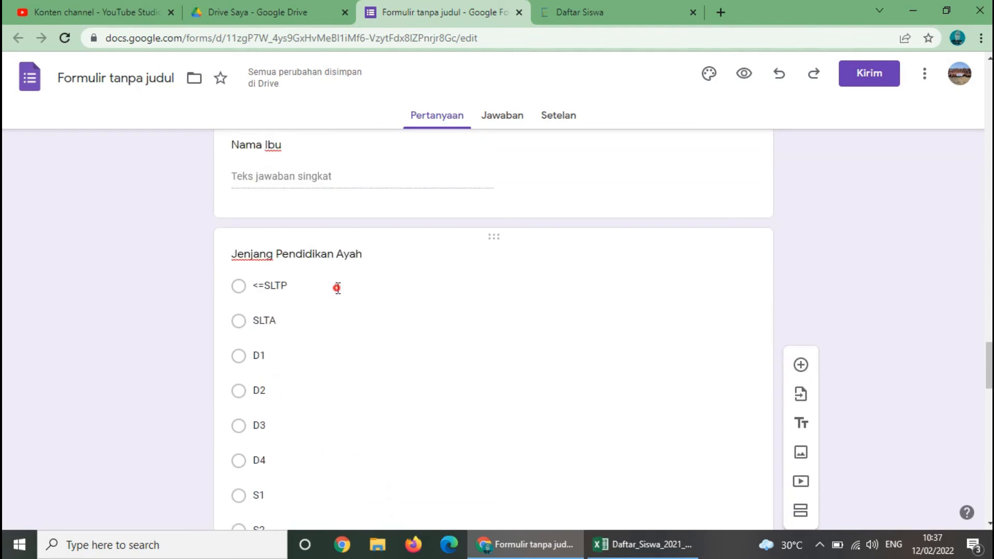
left_click(335, 285)
scroll(395, 366, "down", 15)
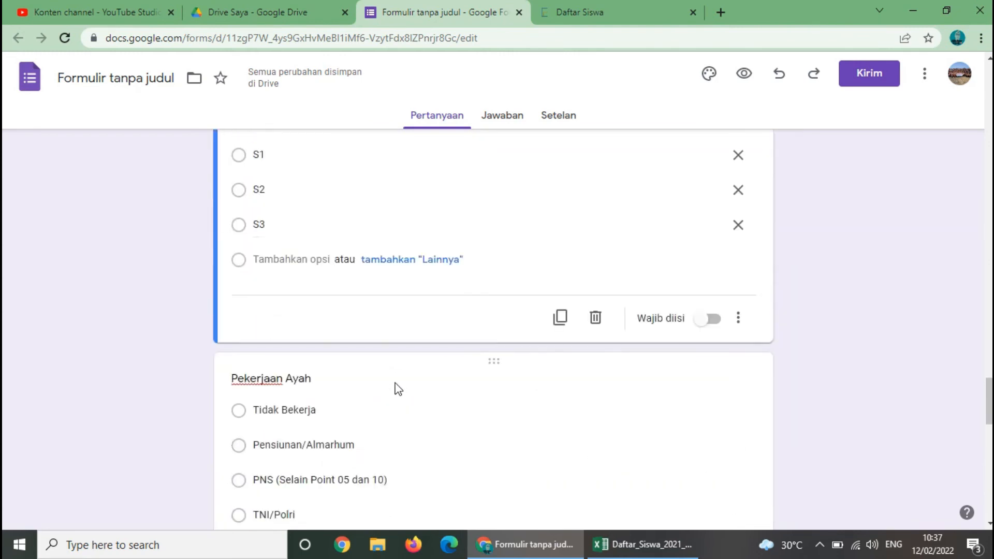
scroll(391, 401, "down", 6)
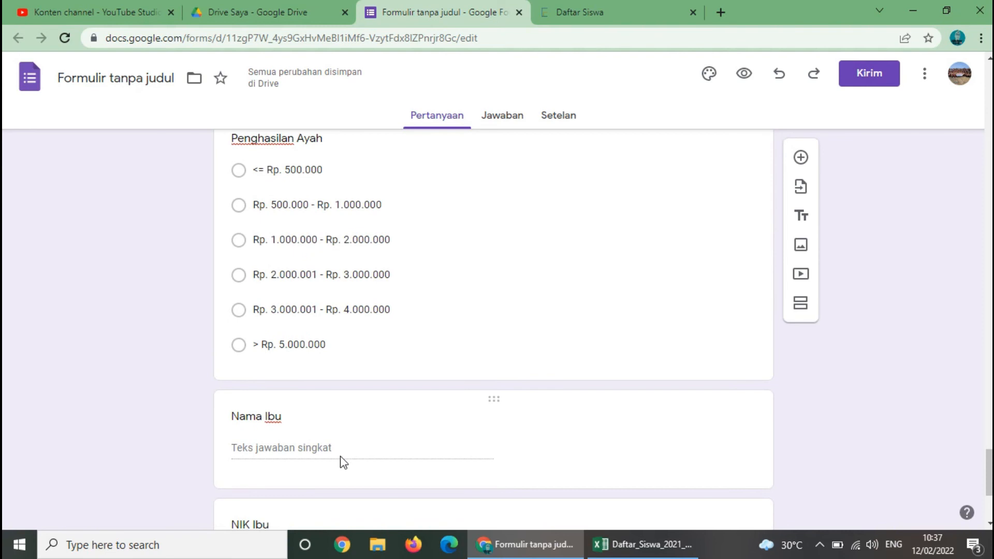
scroll(341, 463, "down", 4)
left_click(333, 449)
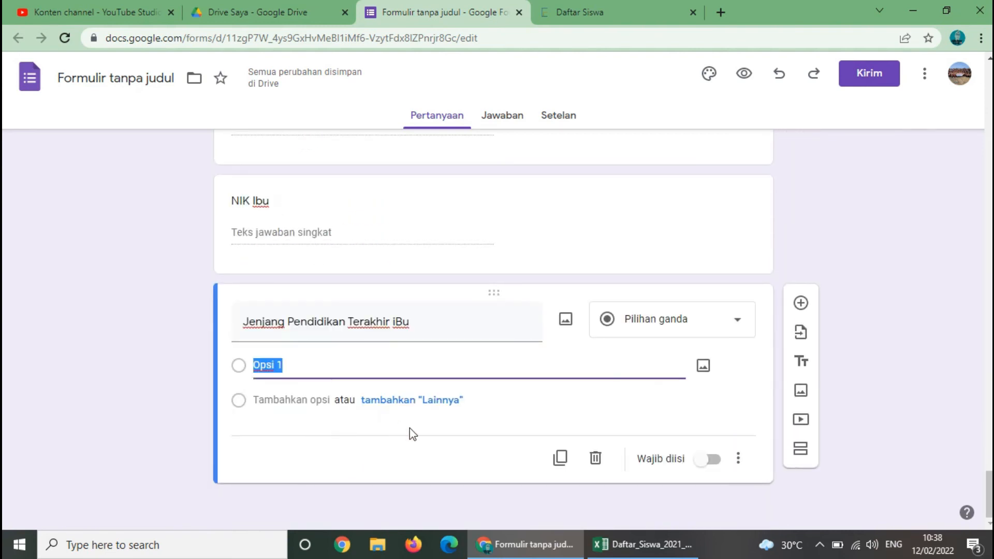
type("<=SLTP")
Add "SLTA" and "D1" as the second and third answer options of Jenjang Pendidikan Terakhir iBu.
left_click(301, 399)
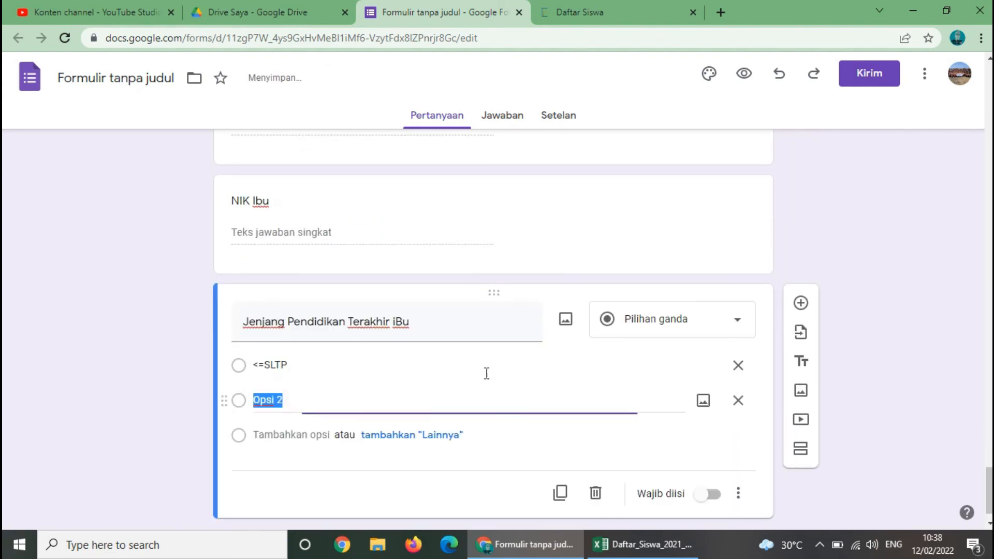
type("slta")
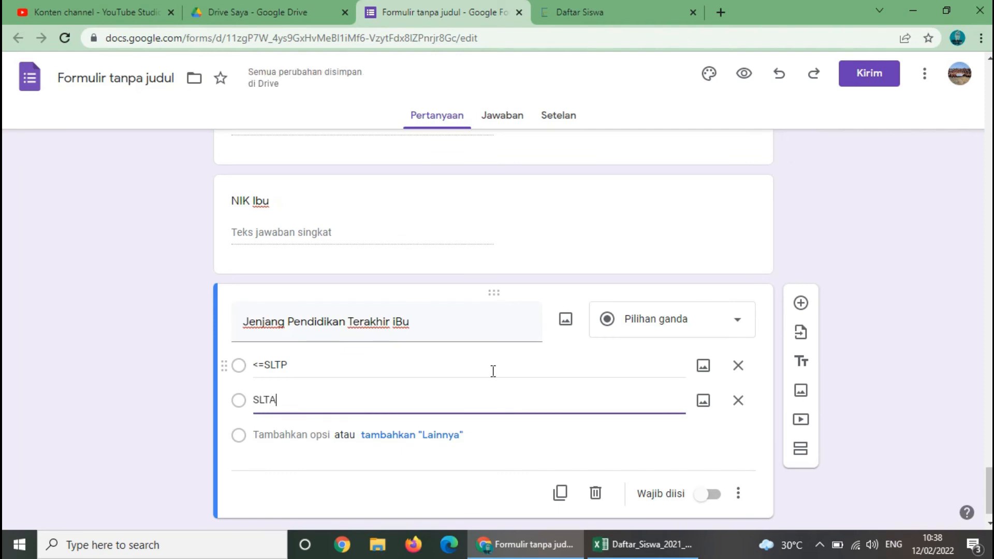
key("Return")
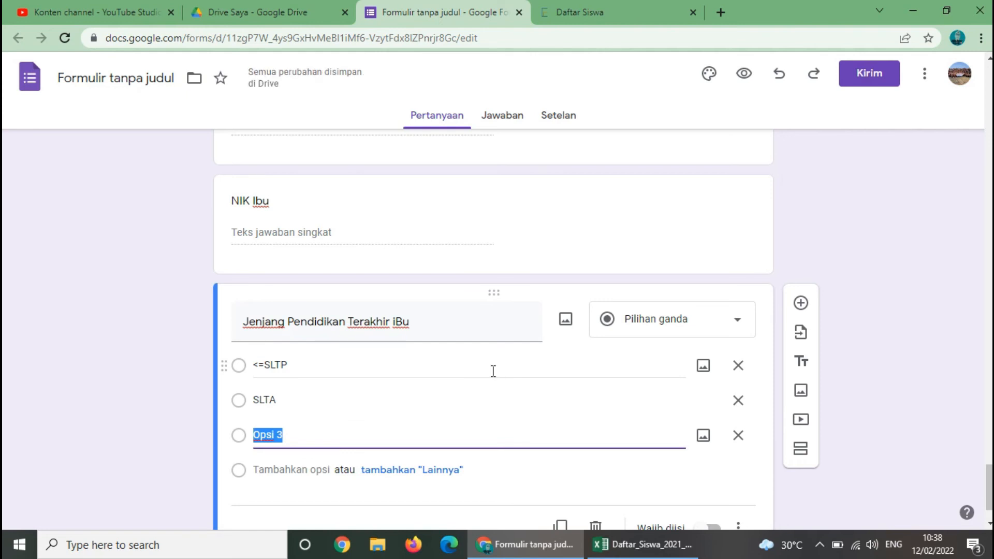
type("D1")
key("Return")
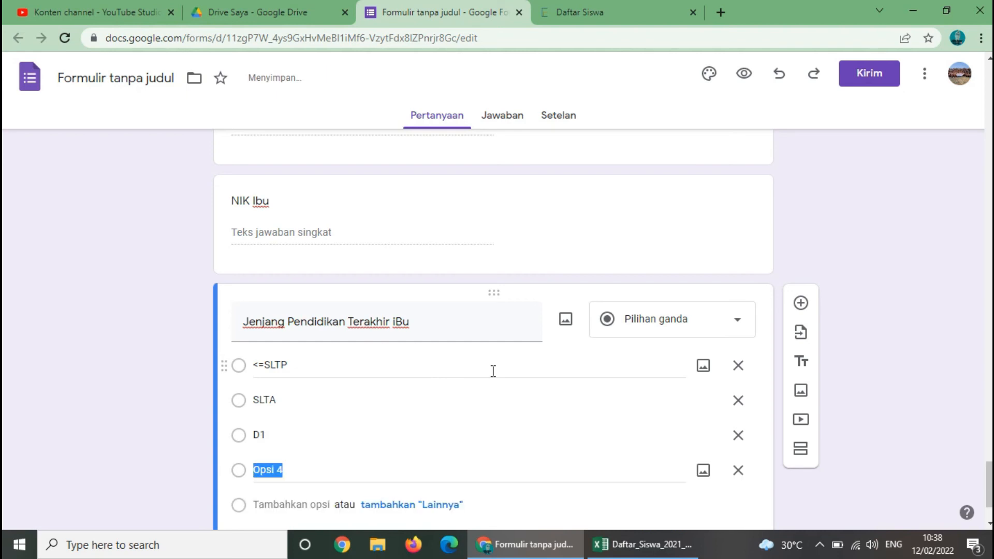
Add the answer options "D2", "D3" and "D4" to Jenjang Pendidikan Terakhir iBu.
type("D2")
key("Return")
type("D3")
key("Return")
type("D")
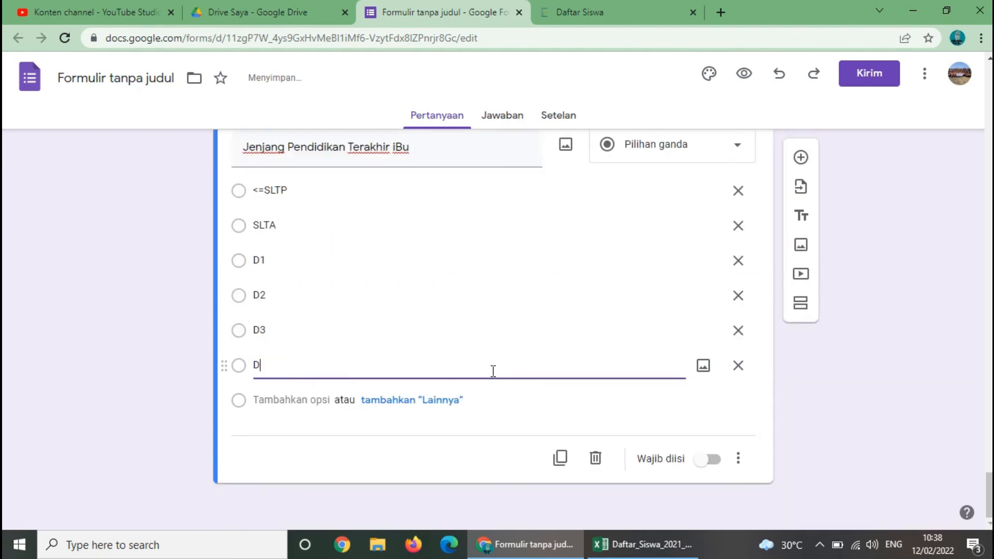
type("4")
key("Return")
Complete the answer options of Jenjang Pendidikan Terakhir iBu with "S1", "S2" and "S3".
type("D")
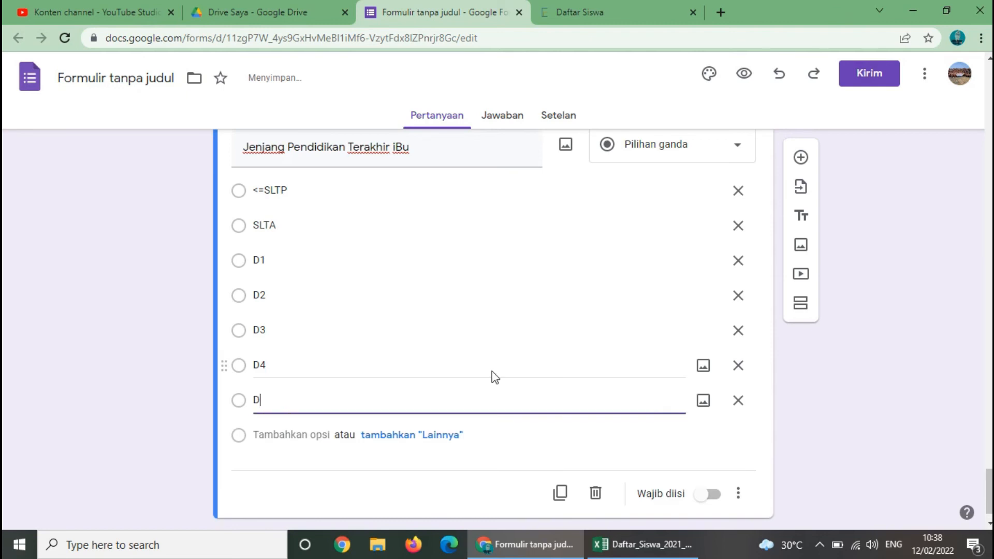
type("1")
key("Return")
type("S")
key("Return")
type("S3")
scroll(582, 442, "down", 2)
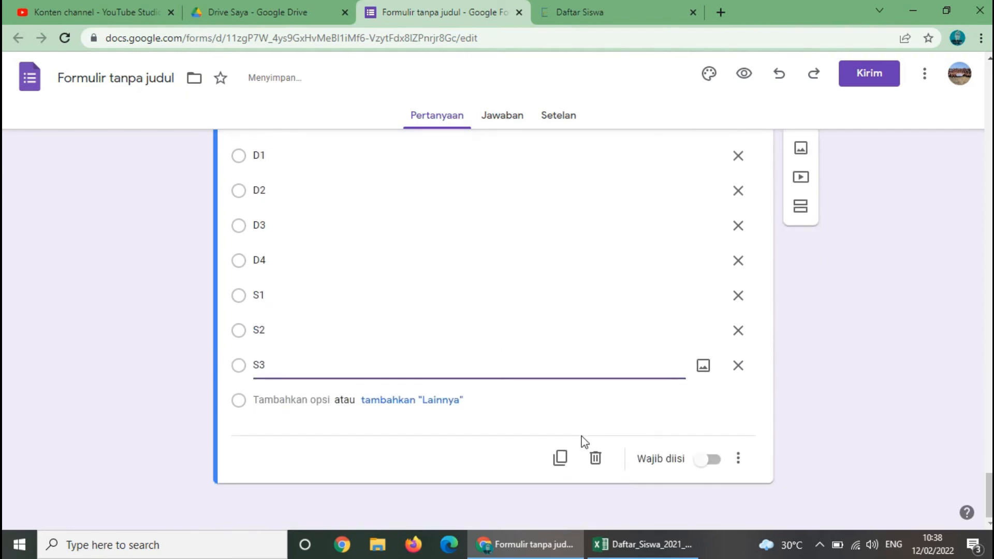
Select the form's title section and start inserting an image there.
scroll(674, 414, "up", 15)
scroll(620, 345, "up", 20)
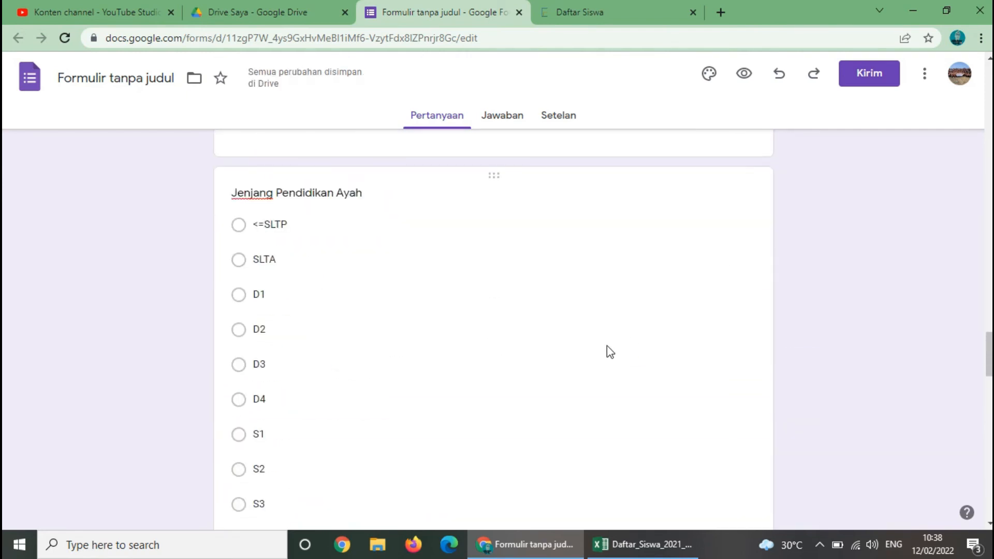
left_click_drag(989, 240, 955, 56)
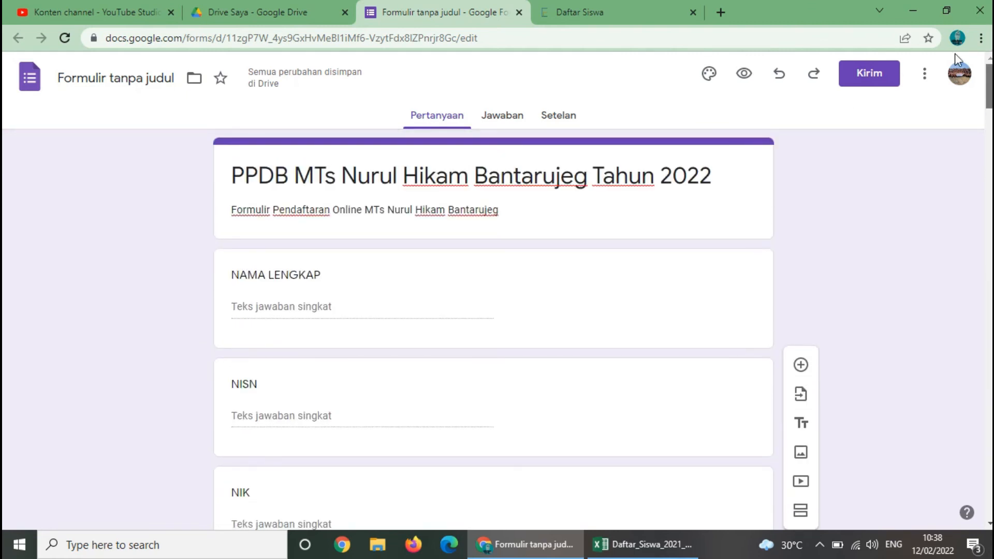
left_click(740, 170)
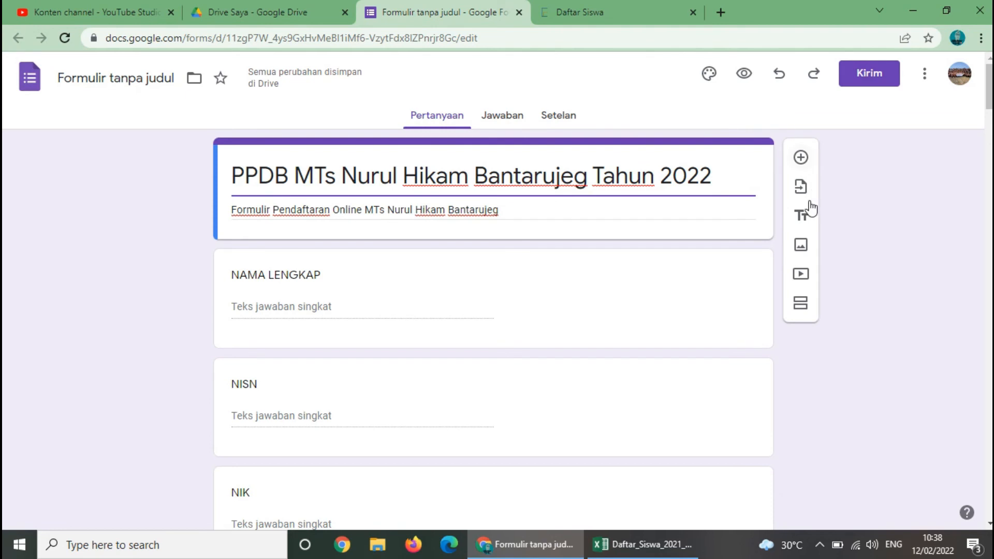
left_click(801, 245)
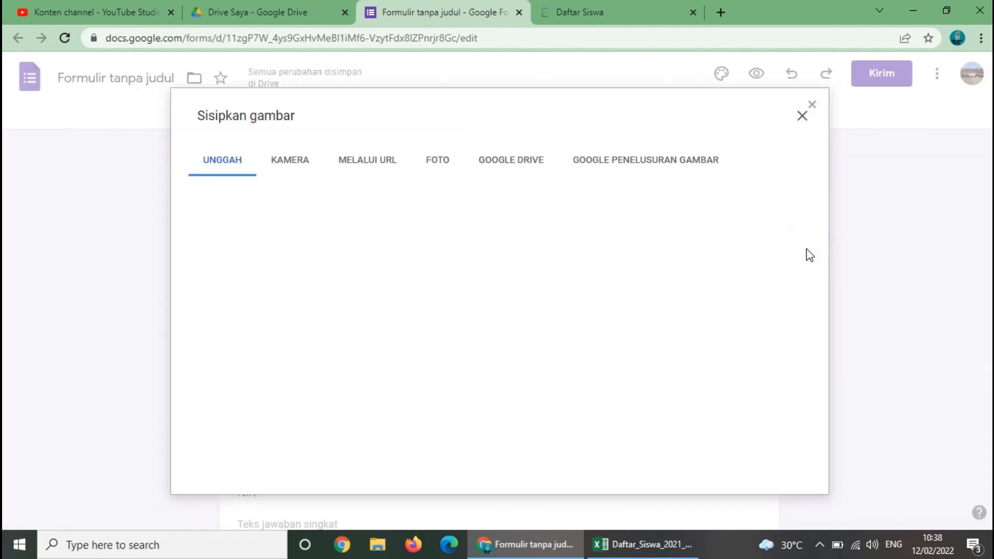
Look at the camera as an image source, dismiss its access request and return to the upload source.
left_click(306, 163)
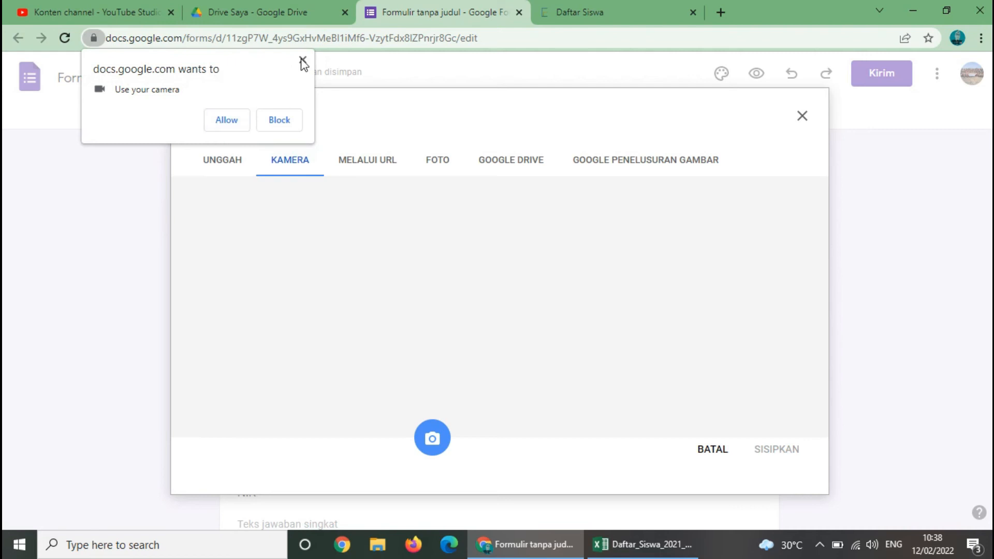
left_click(302, 60)
left_click(236, 163)
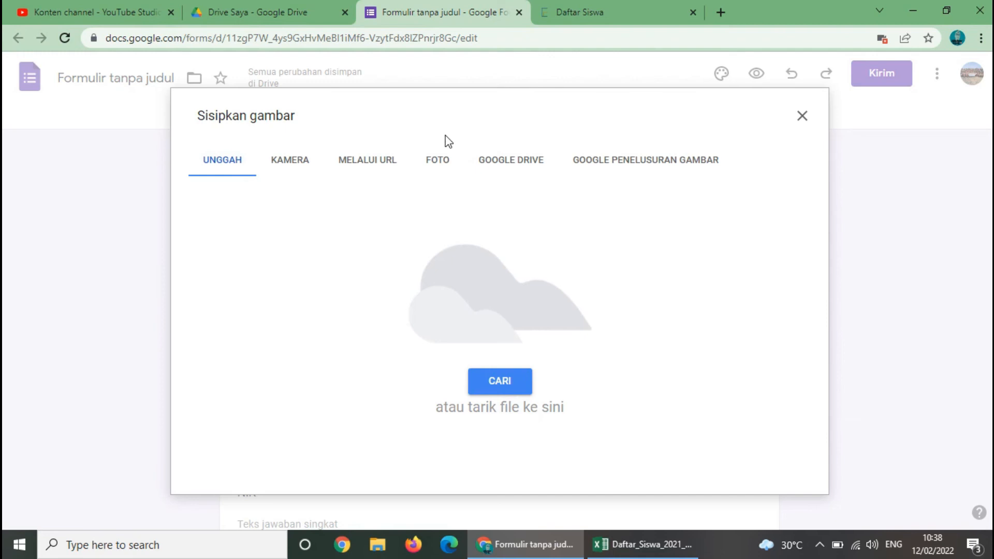
Browse the Pictures folder for a suitable image to upload and leave the file selection without choosing one.
left_click(501, 384)
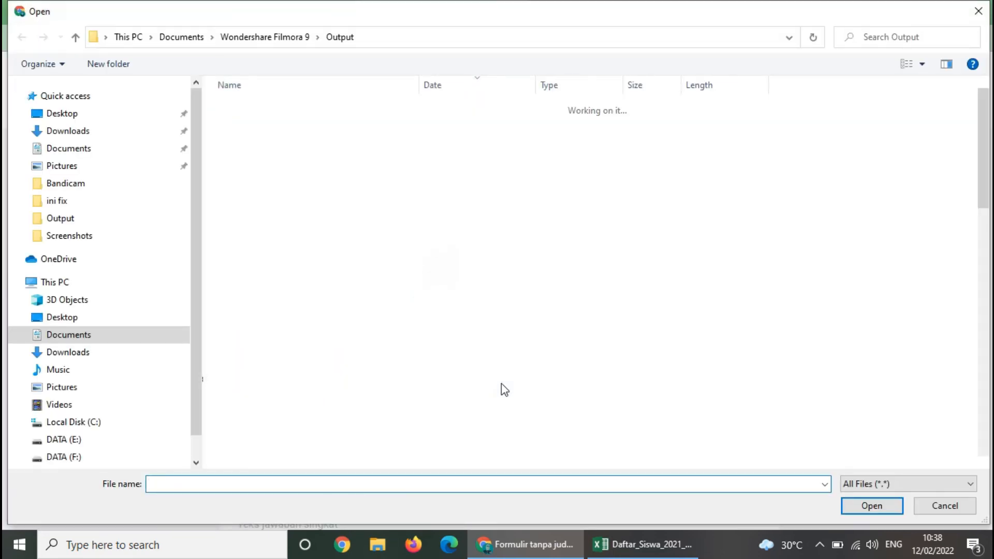
left_click(111, 164)
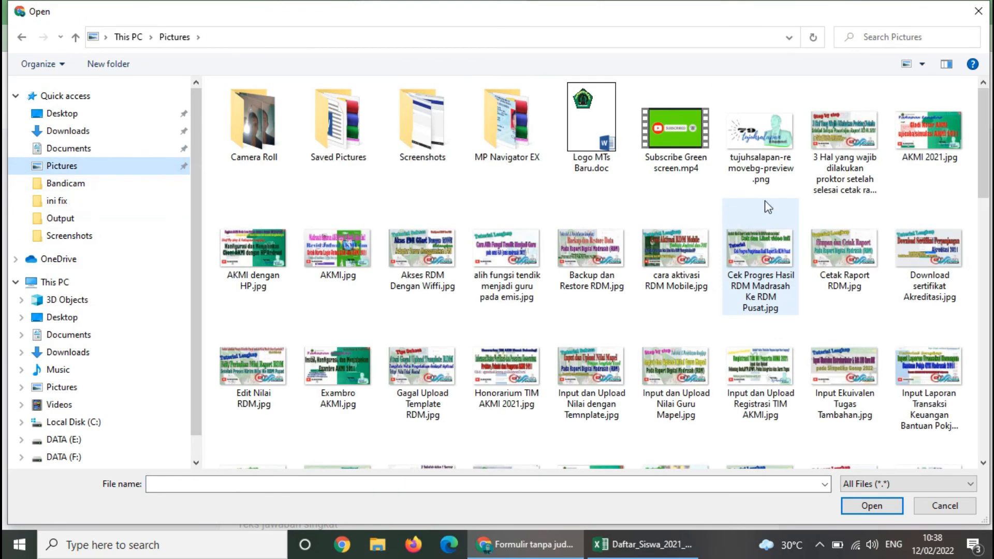
scroll(765, 204, "down", 10)
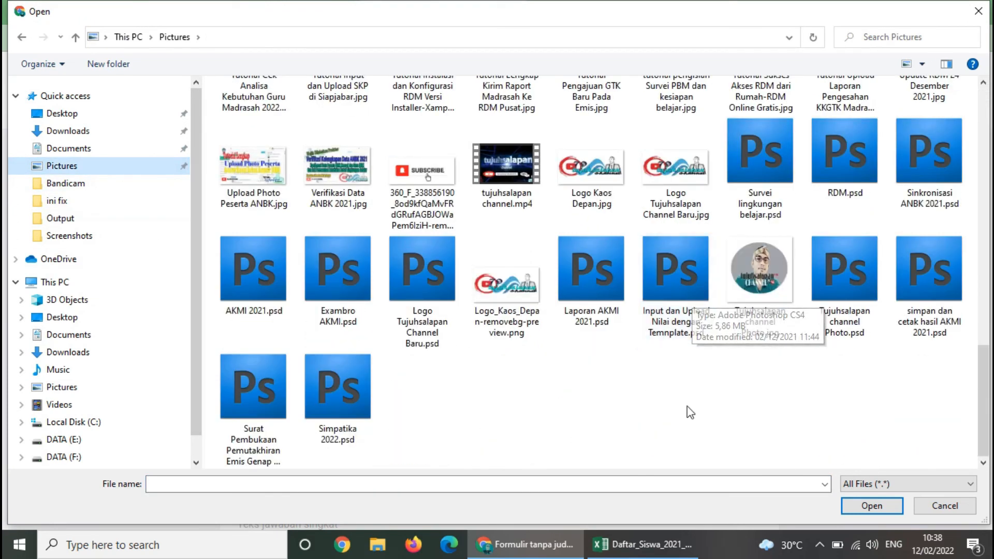
scroll(581, 411, "up", 10)
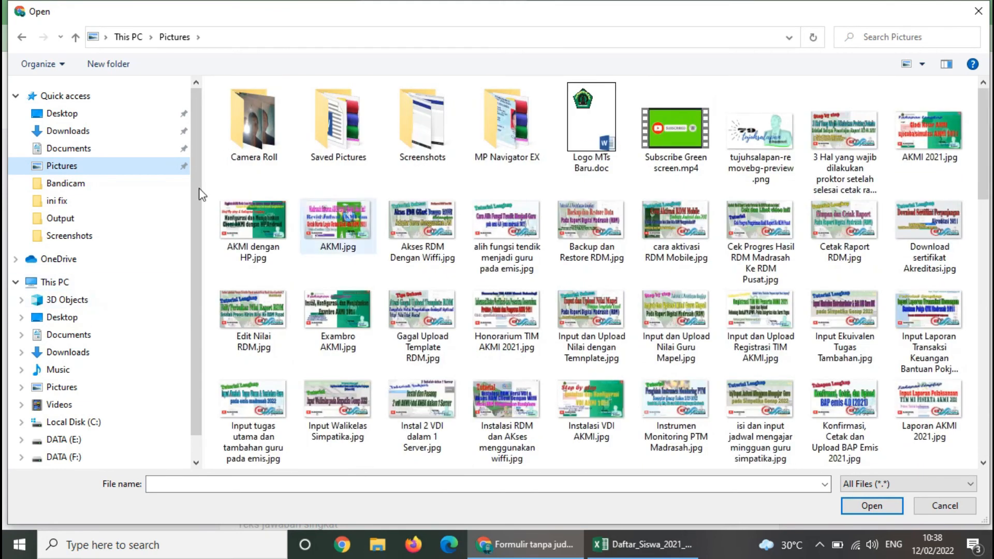
left_click(945, 506)
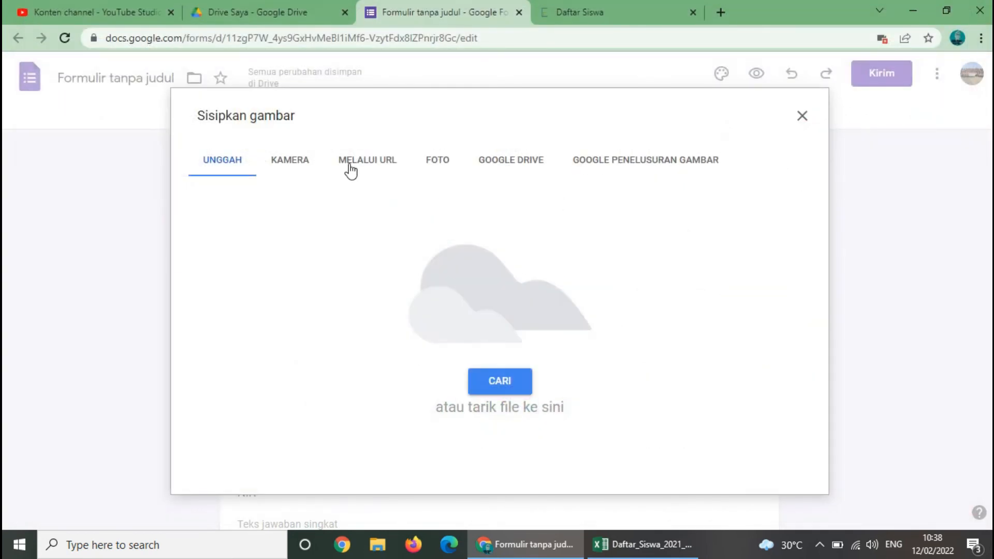
Look at the Google image search and Google Drive sources, and return to the upload source without choosing a file.
left_click(629, 162)
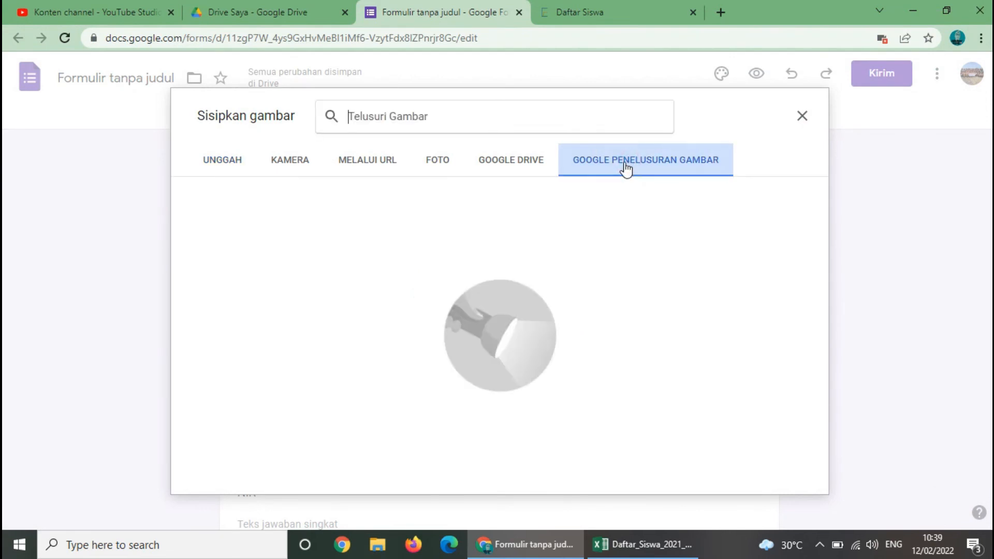
left_click(524, 165)
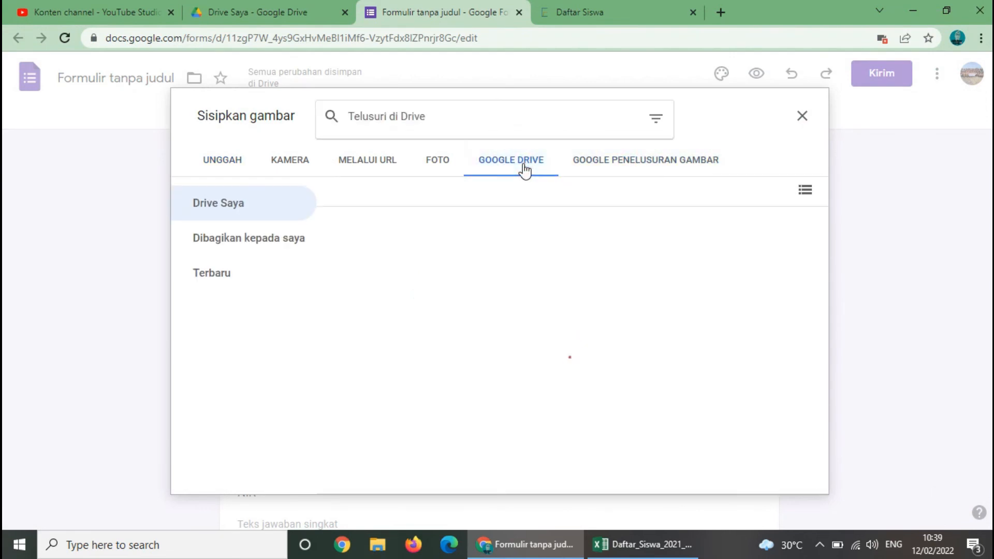
left_click(215, 169)
left_click(515, 381)
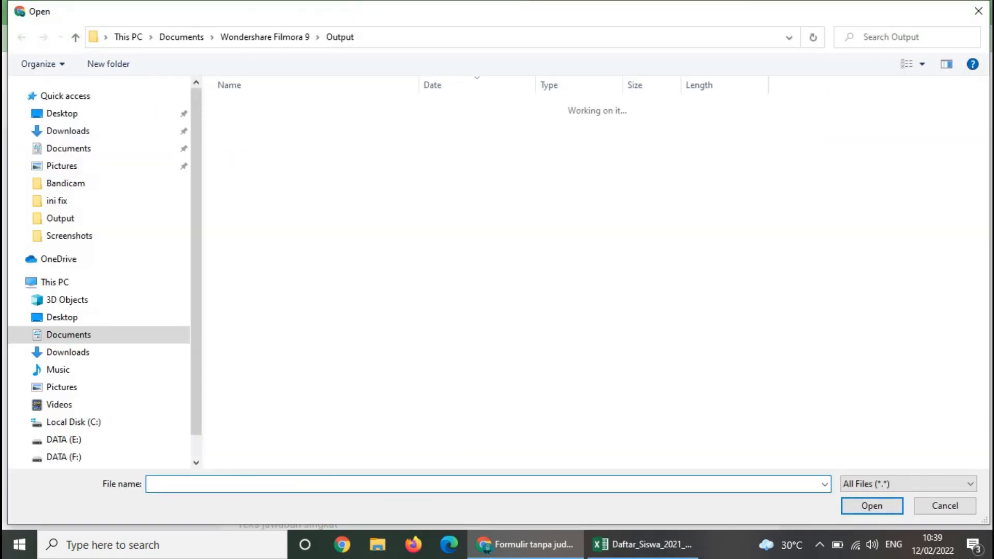
left_click(950, 506)
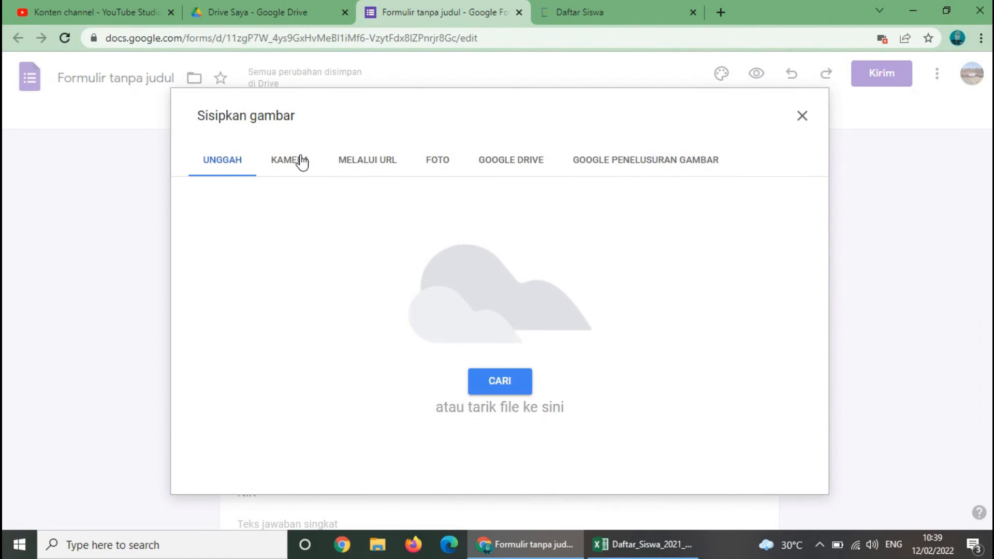
Look at the Photos, Google Drive and Google image search sources and leave the image insertion without choosing an image.
left_click(441, 167)
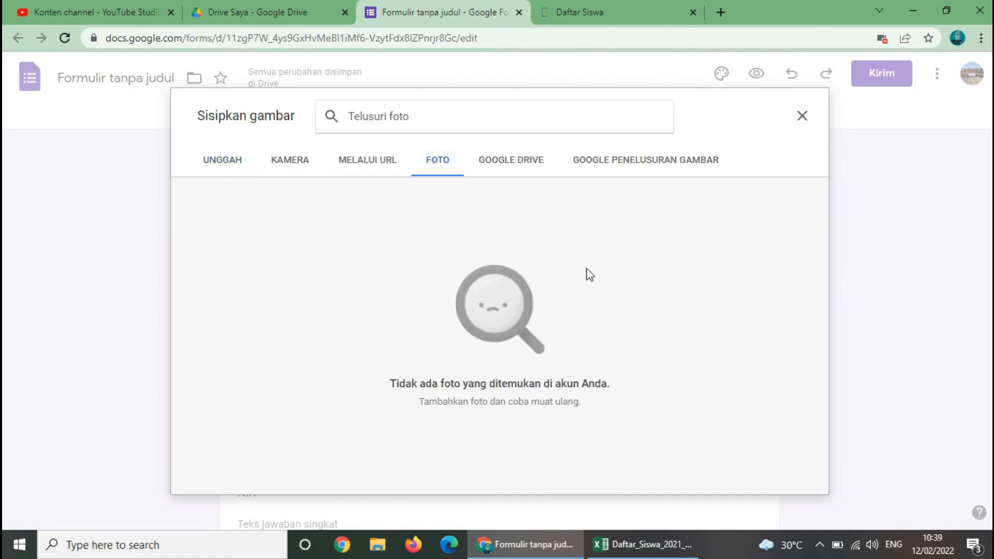
left_click(521, 165)
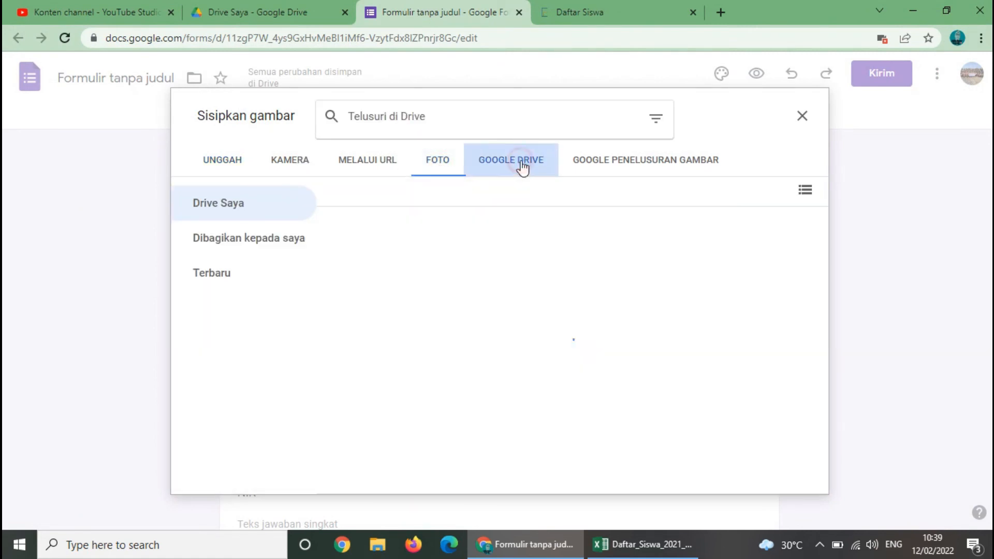
left_click(606, 164)
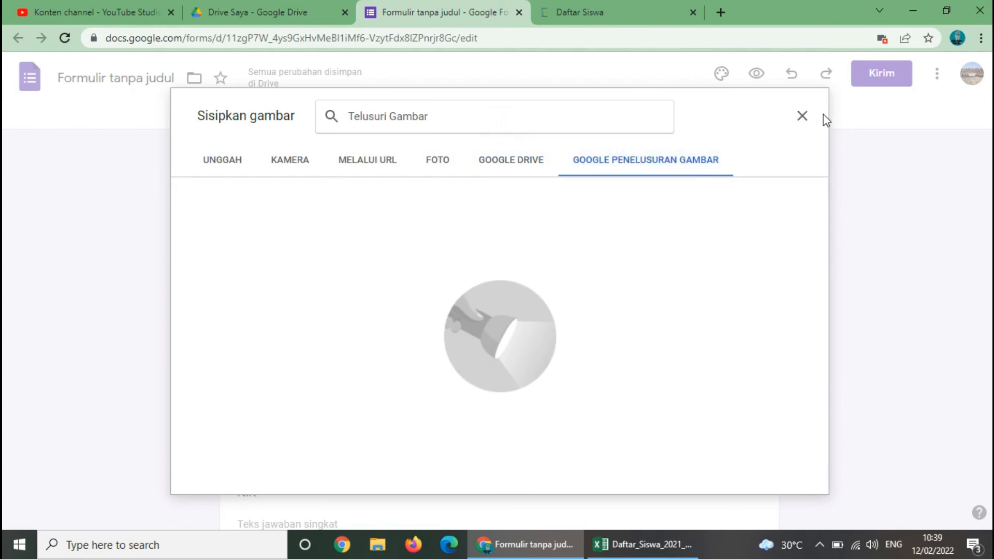
left_click(802, 116)
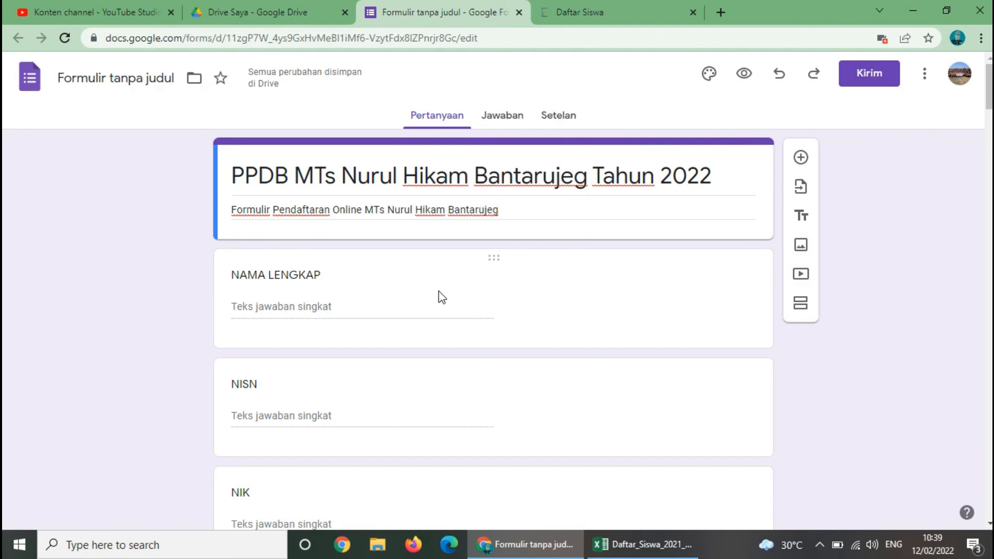
Make the NAMA LENGKAP and NIK questions required.
left_click(388, 308)
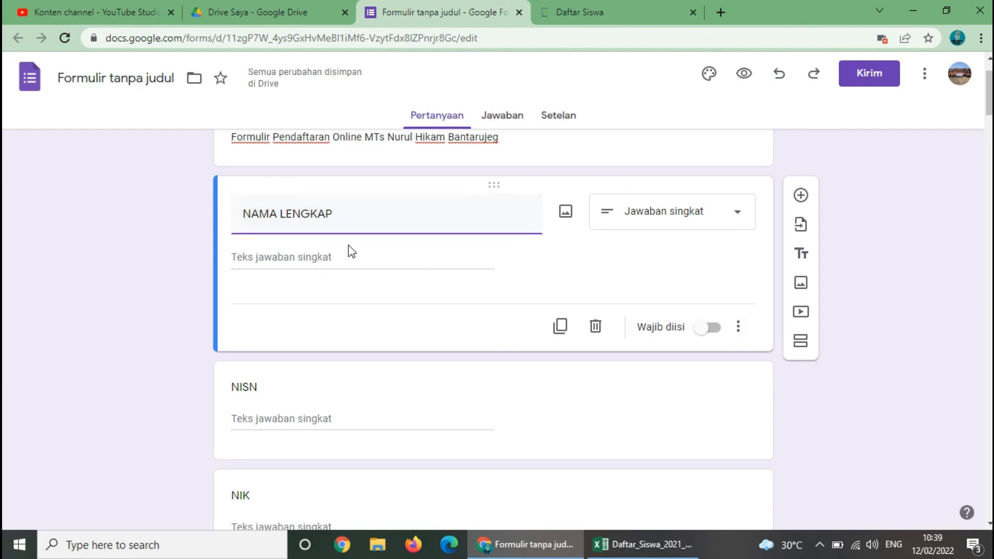
left_click(713, 330)
scroll(334, 342, "down", 1)
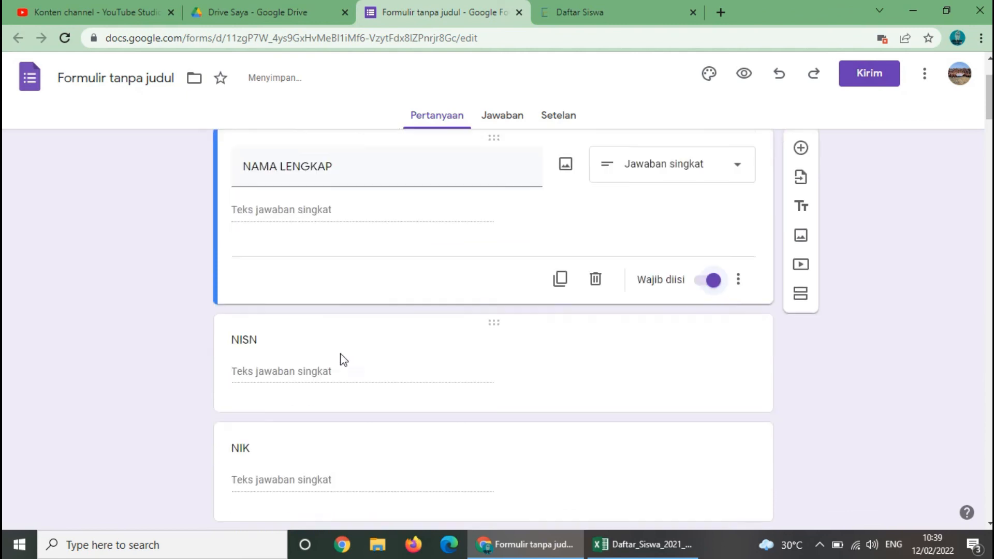
left_click(401, 343)
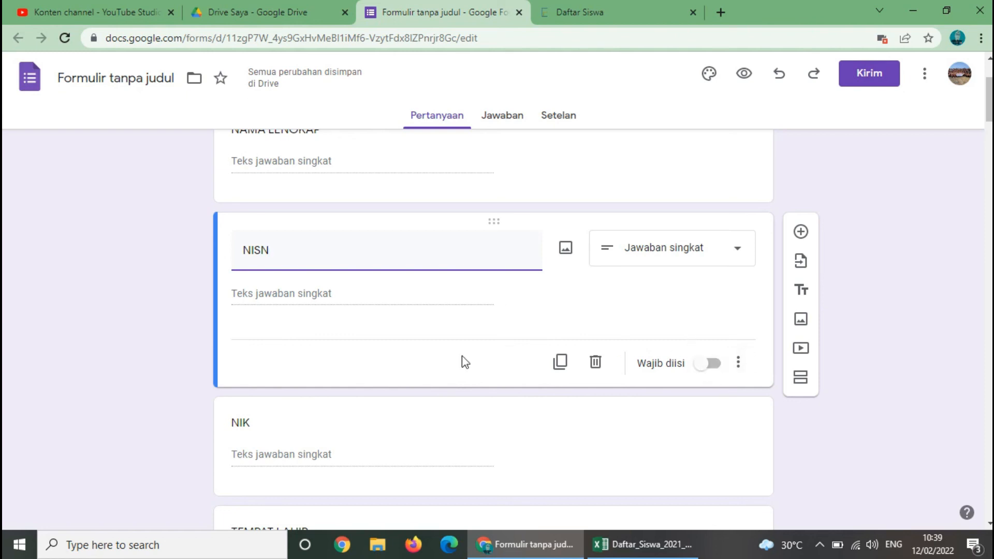
scroll(647, 412, "down", 3)
left_click(412, 313)
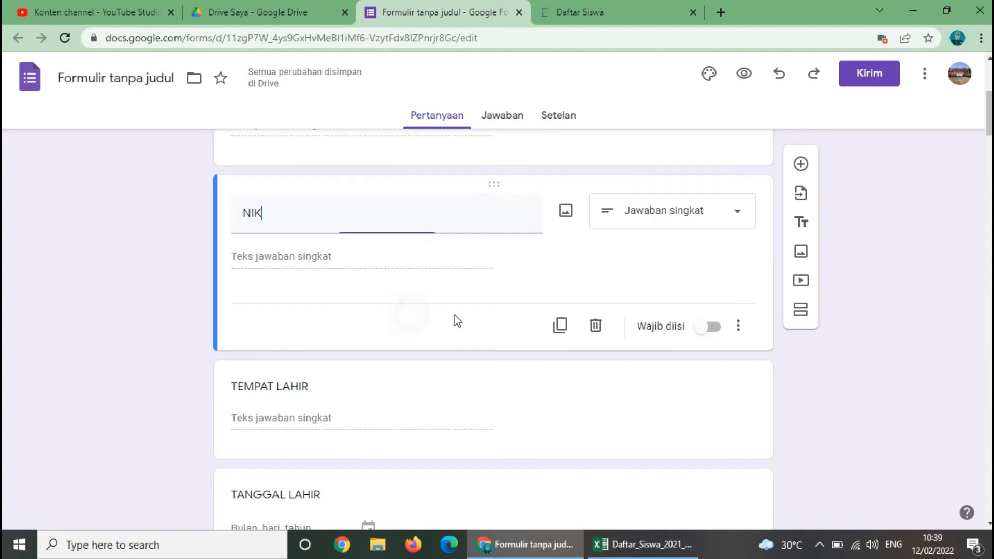
left_click(711, 329)
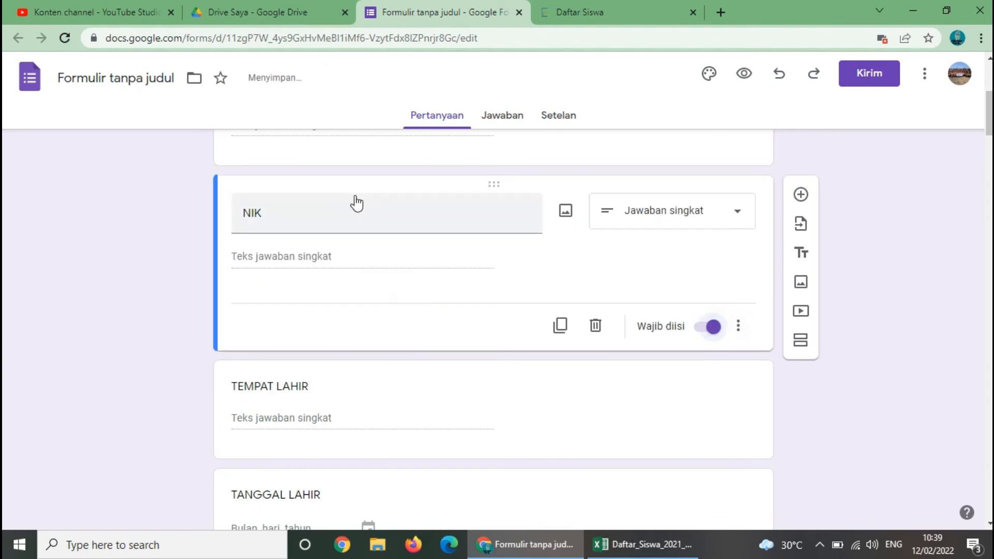
Review the remaining questions through to the mother's education level, and inspect the form's responses view and its response options.
scroll(369, 301, "down", 3)
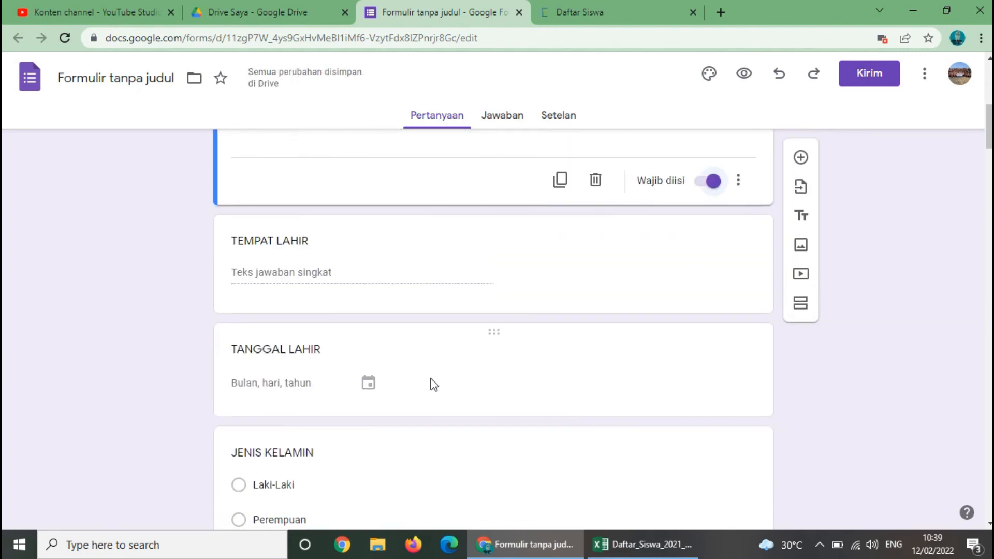
scroll(477, 384, "down", 20)
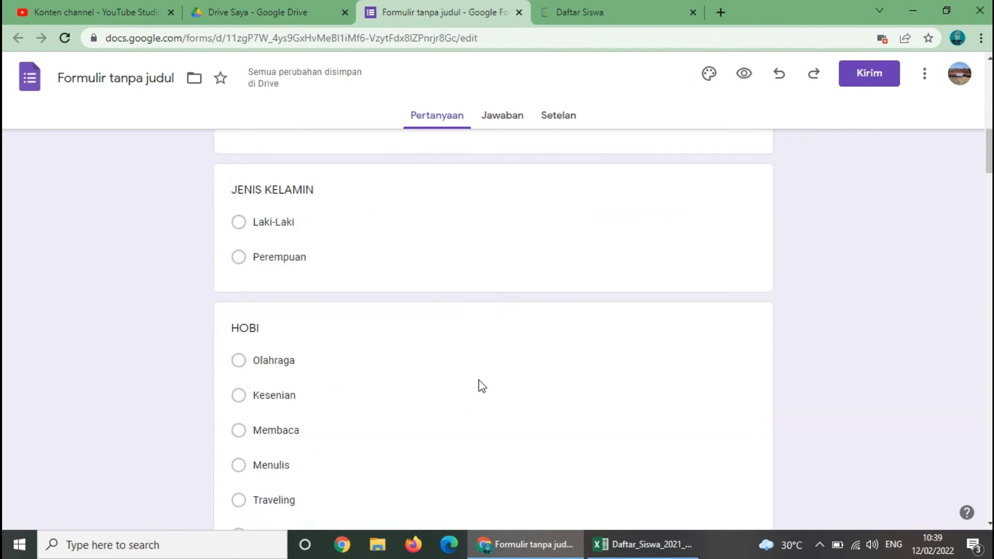
scroll(475, 381, "down", 20)
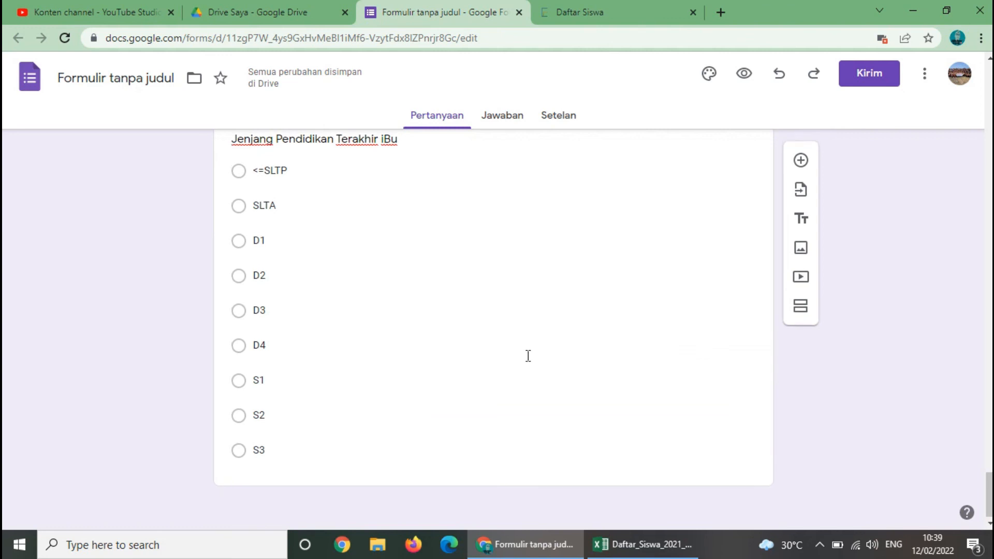
scroll(521, 362, "up", 10)
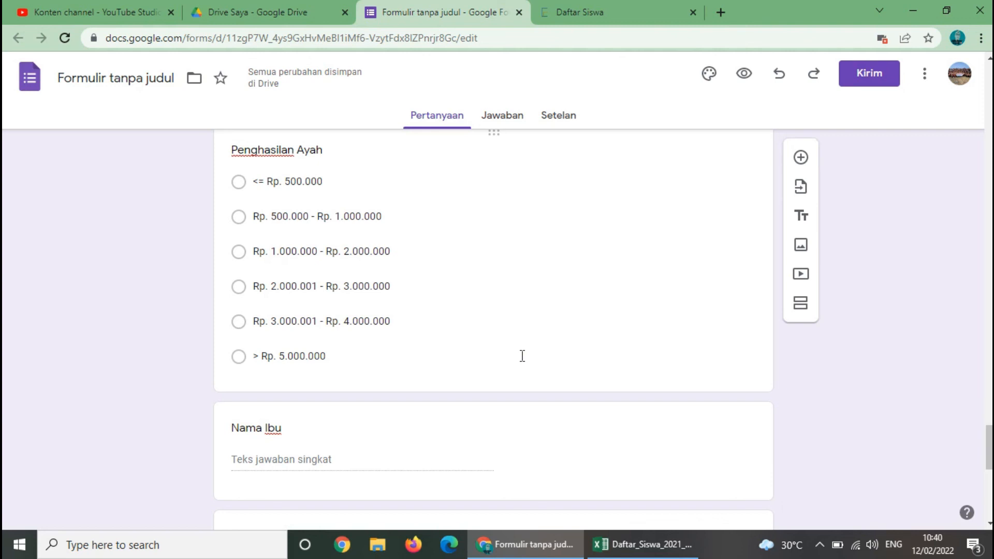
left_click(514, 117)
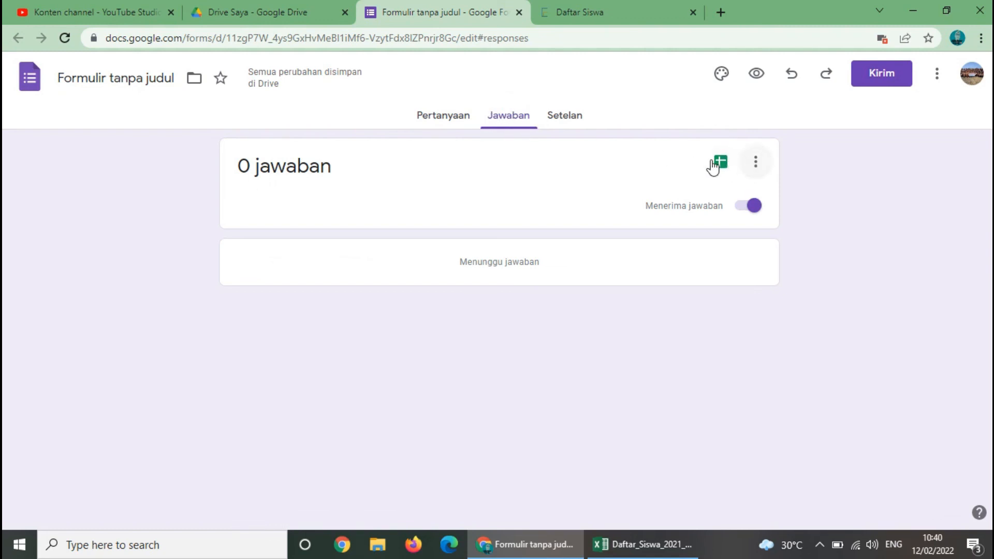
left_click(756, 167)
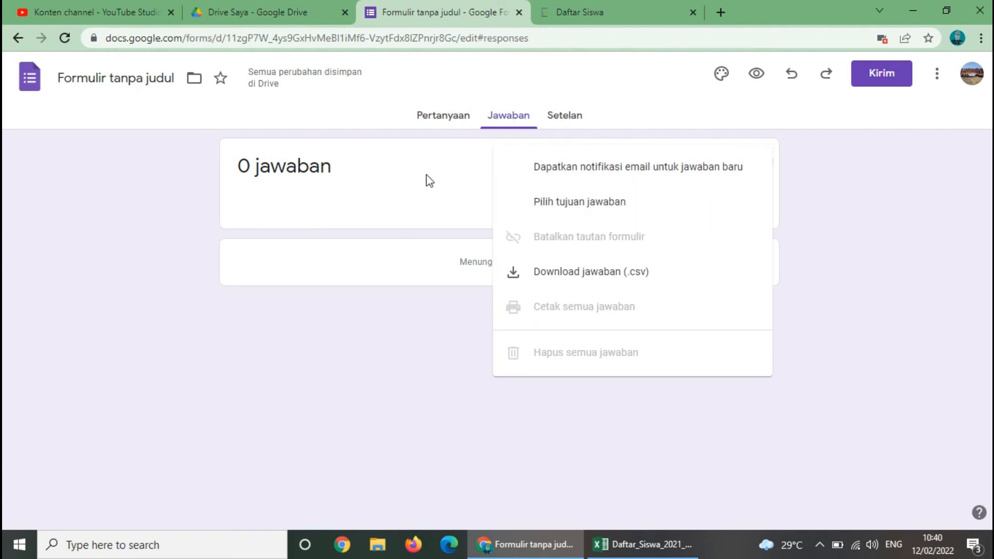
left_click(400, 220)
Examine the form settings for quiz mode and for how responses are collected and protected.
left_click(574, 122)
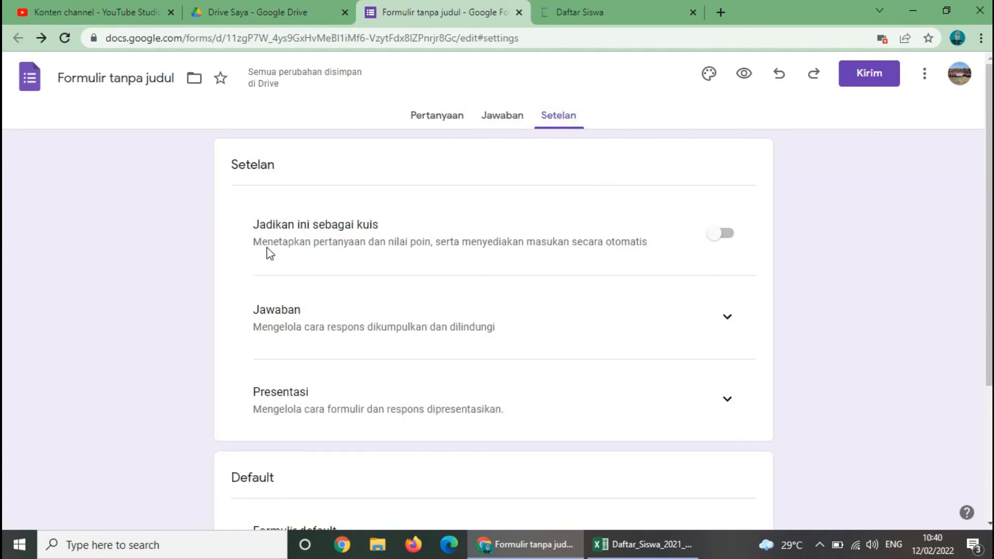
scroll(294, 226, "down", 2)
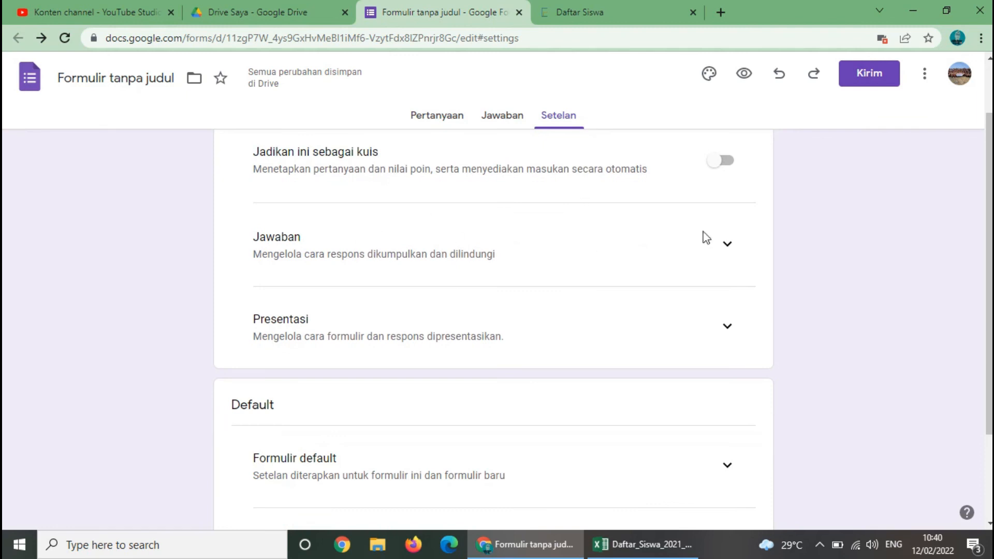
left_click(726, 244)
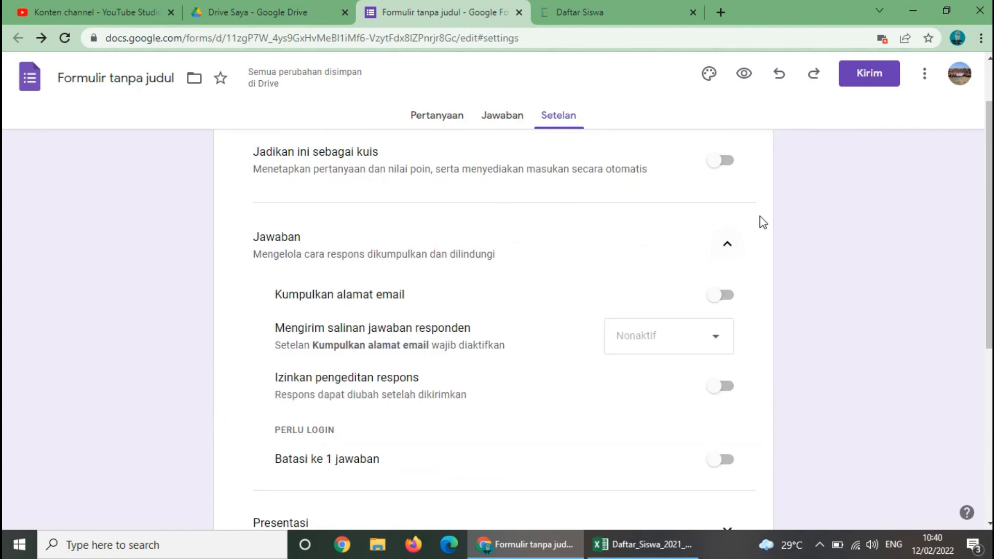
scroll(448, 282, "down", 2)
scroll(448, 283, "down", 4)
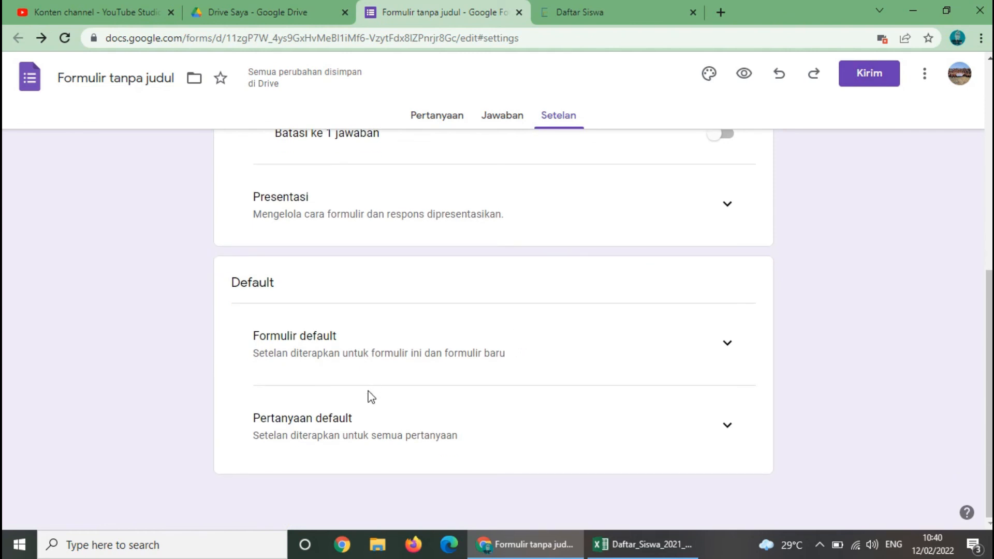
scroll(701, 337, "up", 8)
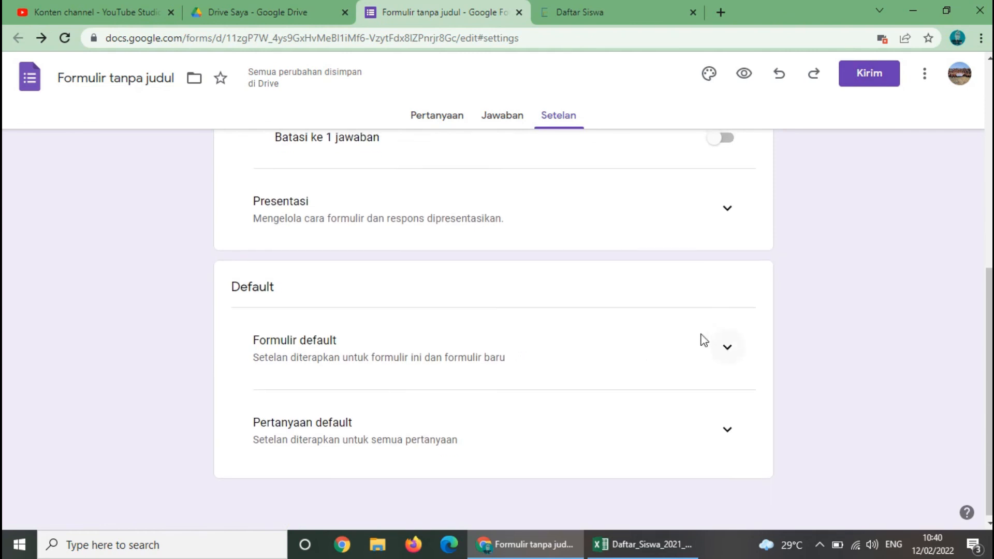
left_click(438, 122)
left_click(567, 118)
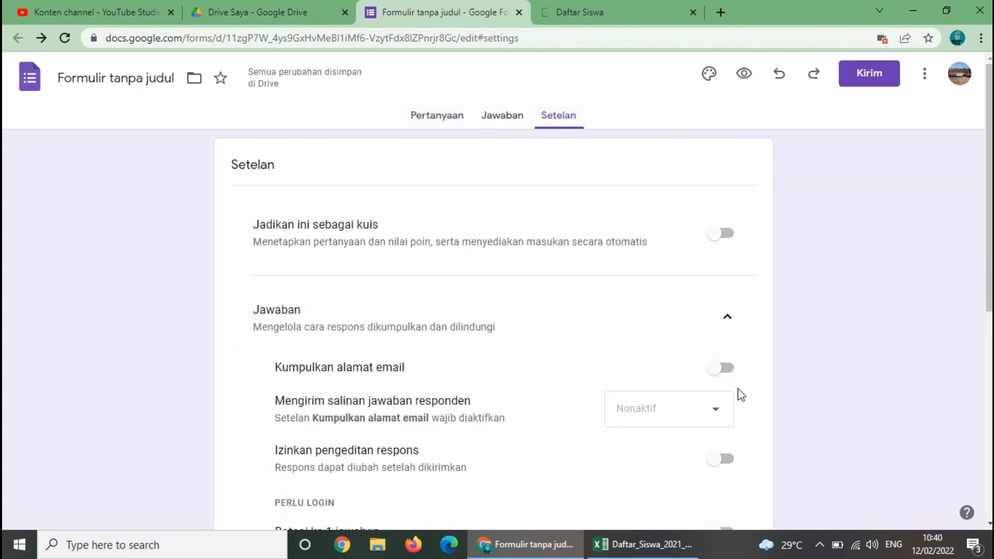
Examine the presentation settings, the default form settings and the form's additional actions without changing anything.
scroll(727, 422, "down", 4)
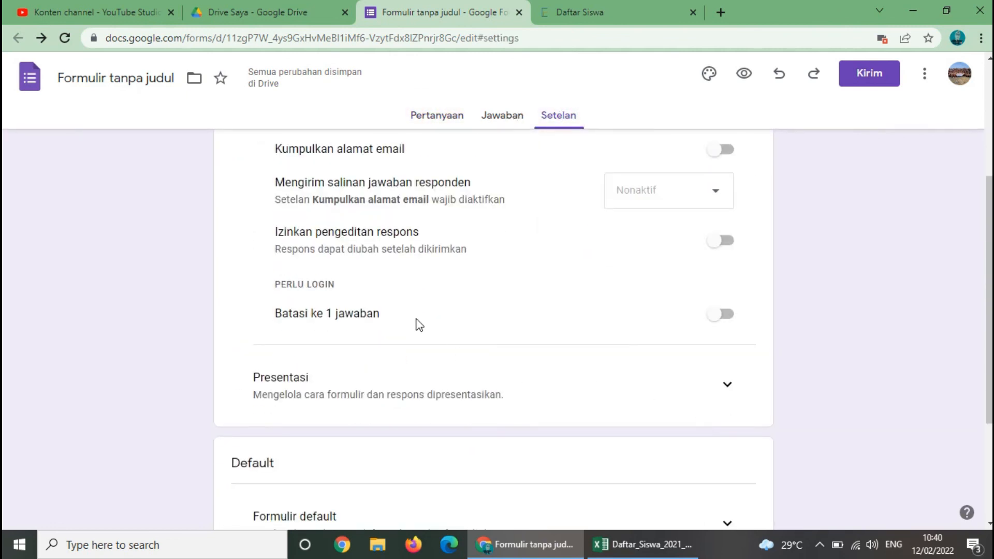
left_click(727, 383)
scroll(728, 386, "down", 10)
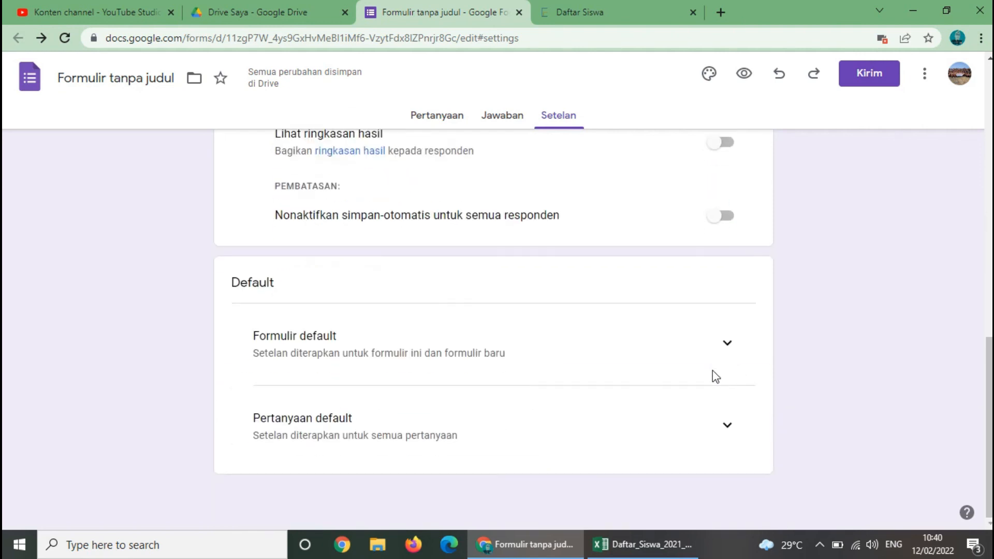
left_click(721, 352)
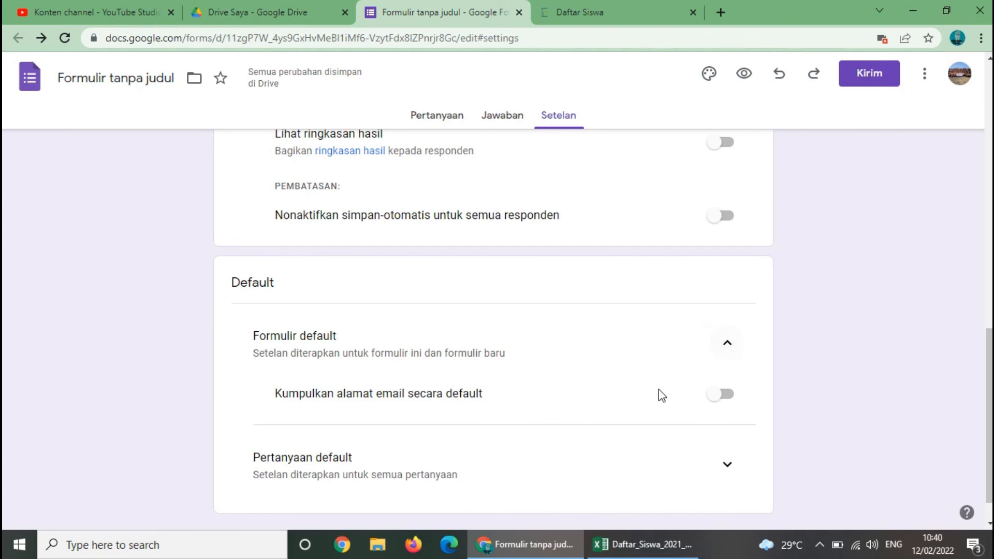
scroll(658, 390, "down", 2)
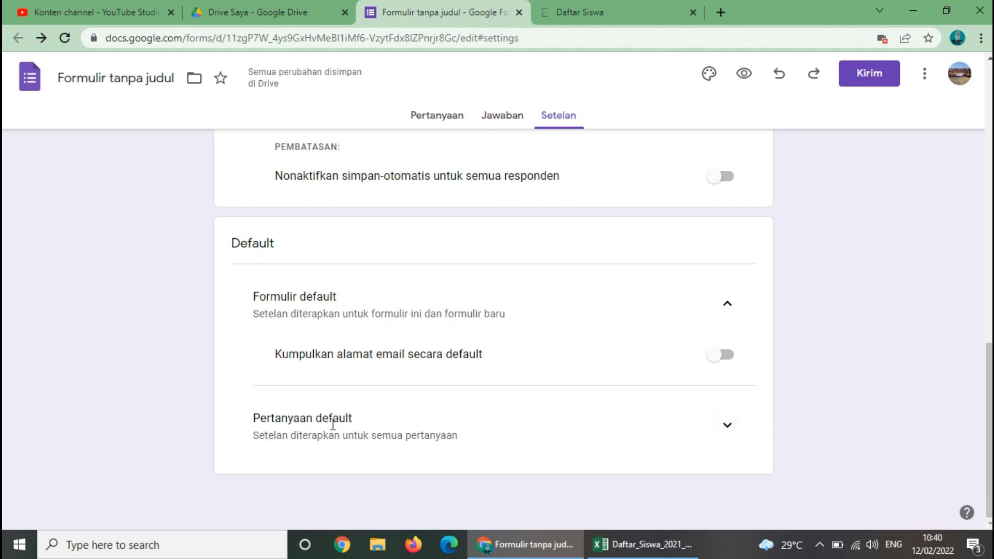
scroll(481, 394, "up", 10)
left_click(925, 73)
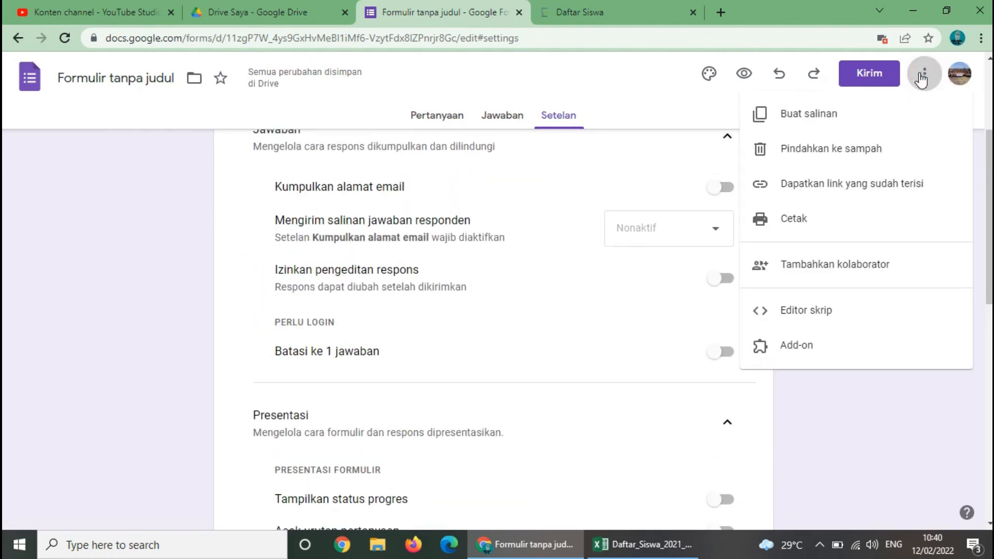
left_click(522, 284)
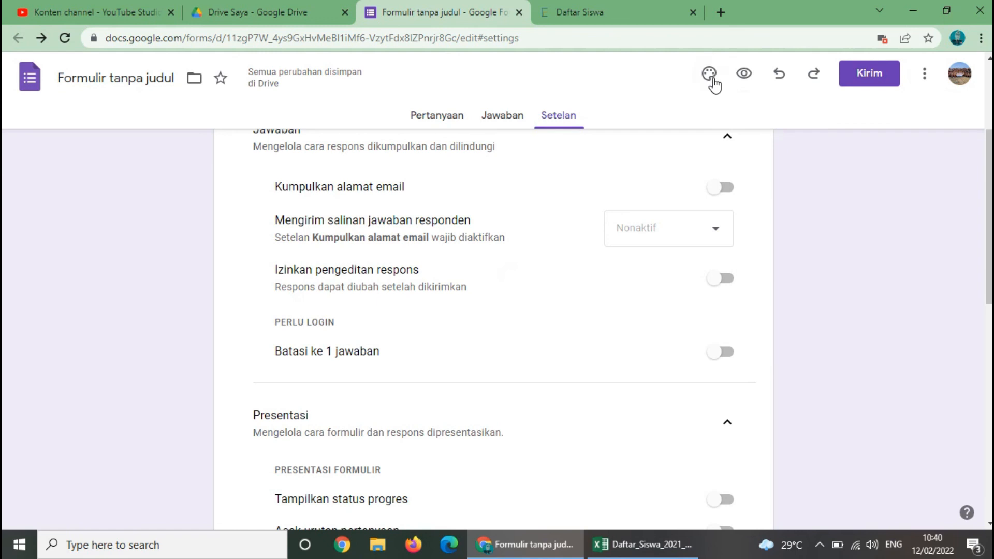
Preview the form as a respondent, dismiss the autosave notice and look through its questions.
left_click(745, 75)
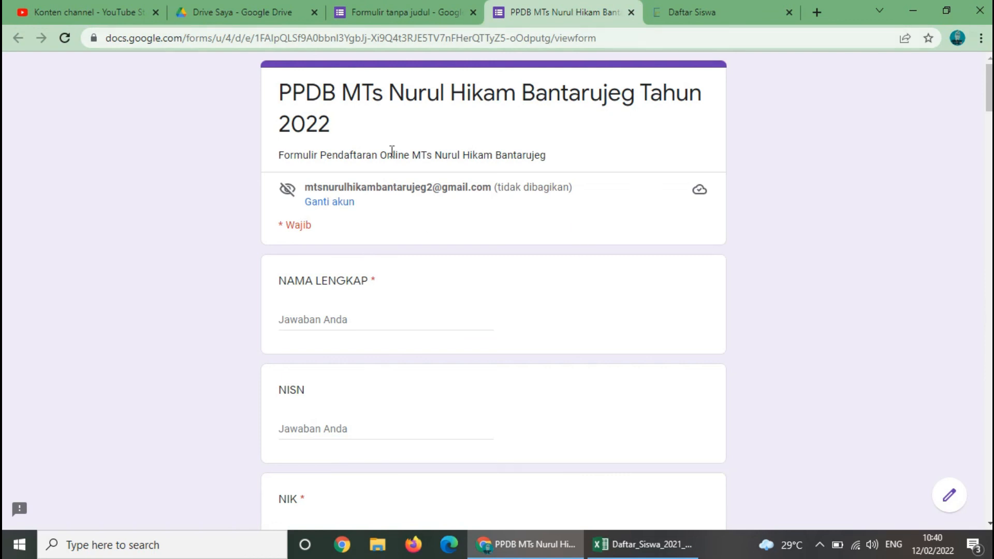
scroll(523, 285, "down", 20)
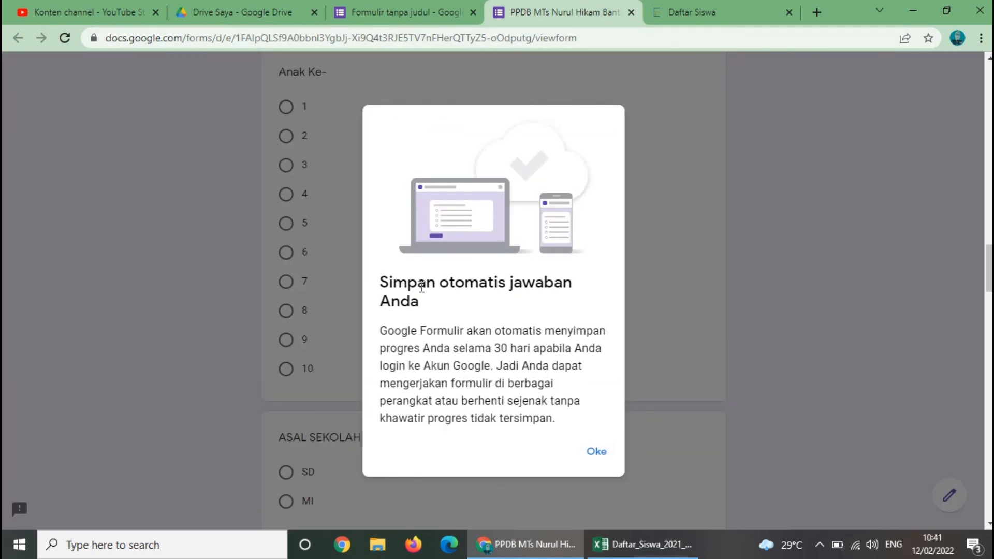
left_click(595, 452)
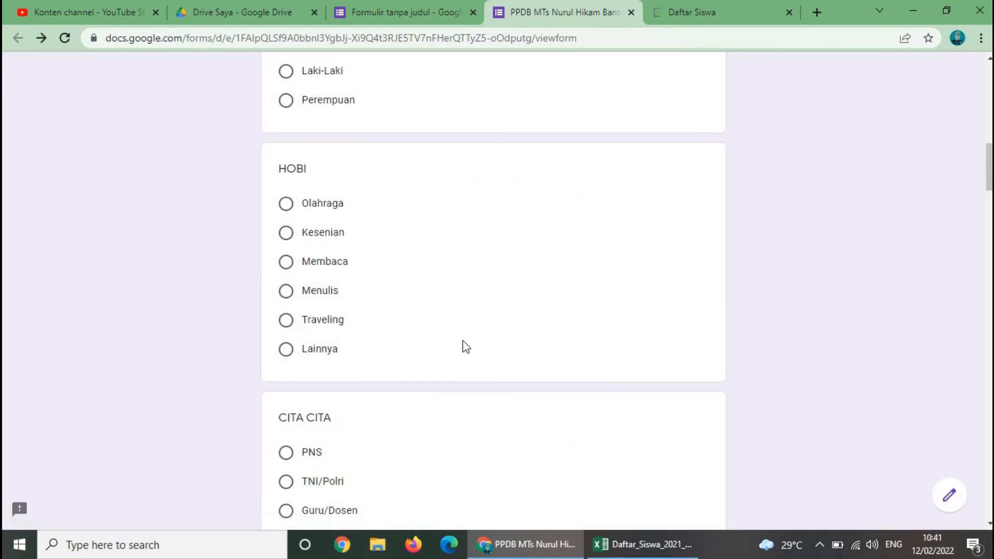
scroll(466, 344, "up", 5)
scroll(472, 345, "down", 20)
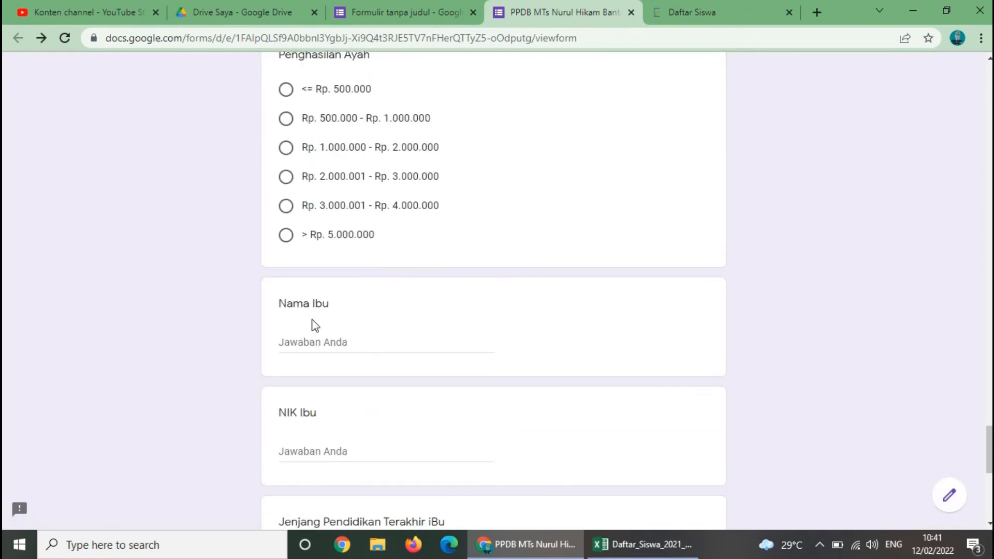
Try out the answer options in the previewed form, choosing > Rp. 5.000.000 for Penghasilan Ayah.
left_click(286, 236)
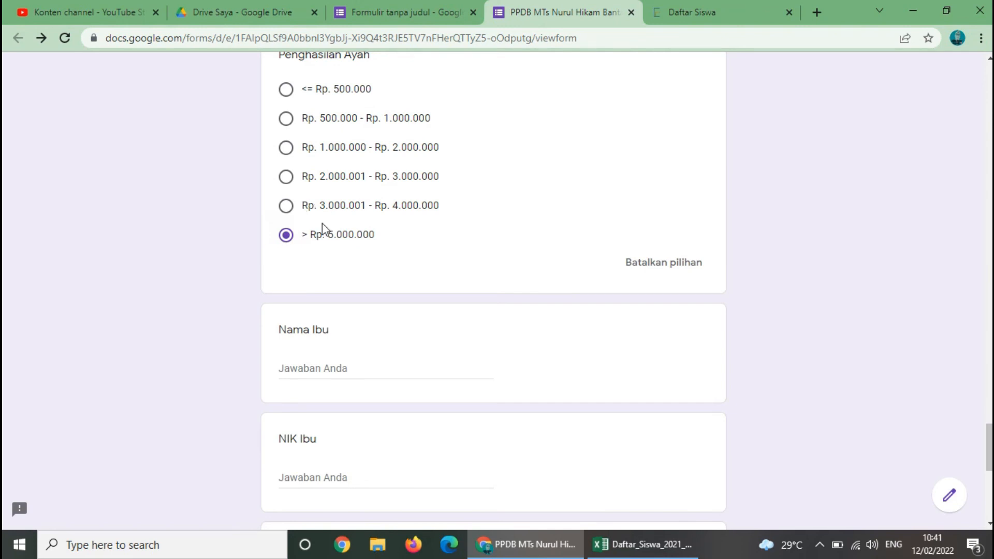
scroll(414, 337, "down", 15)
left_click(285, 406)
Return to the form editor and open the view of the form's responses.
left_click(410, 13)
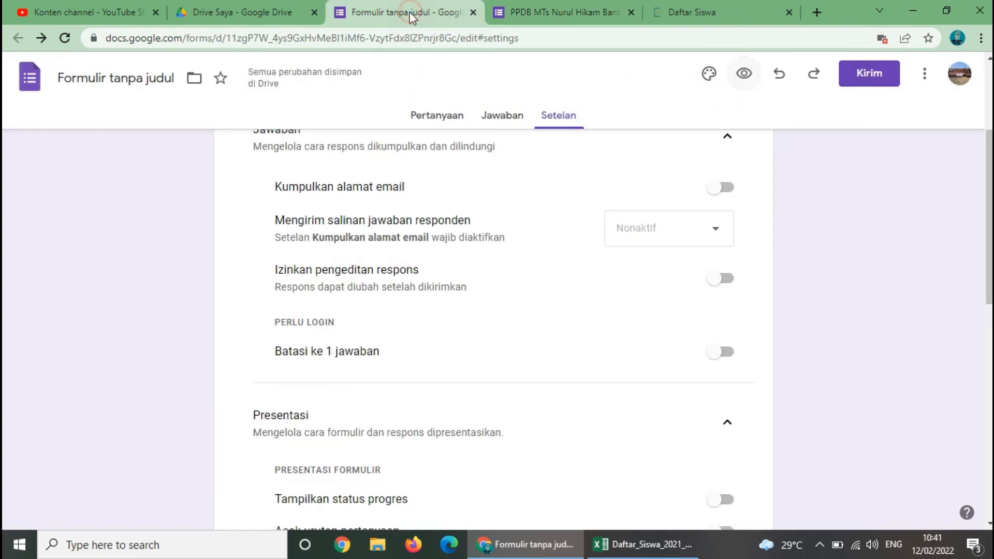
scroll(595, 202, "up", 4)
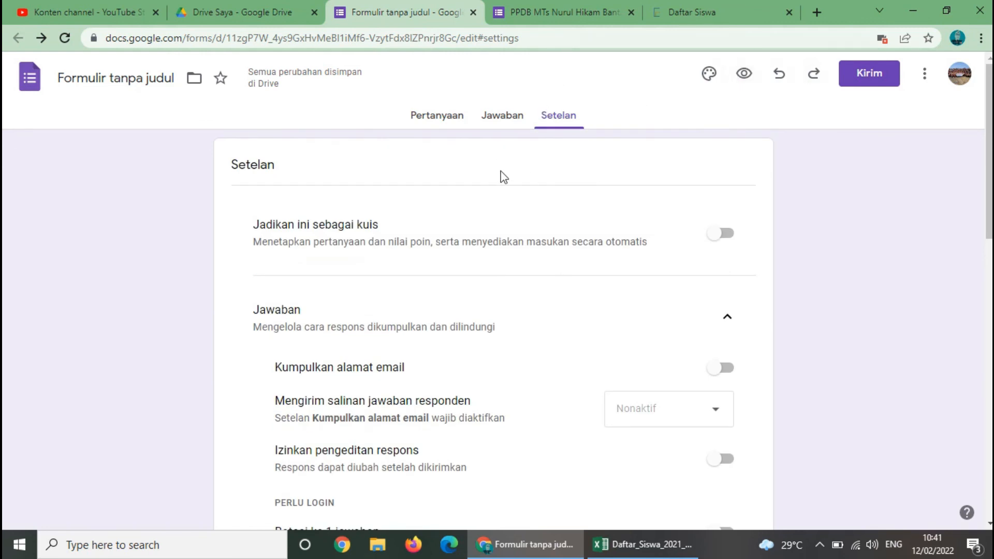
left_click(519, 124)
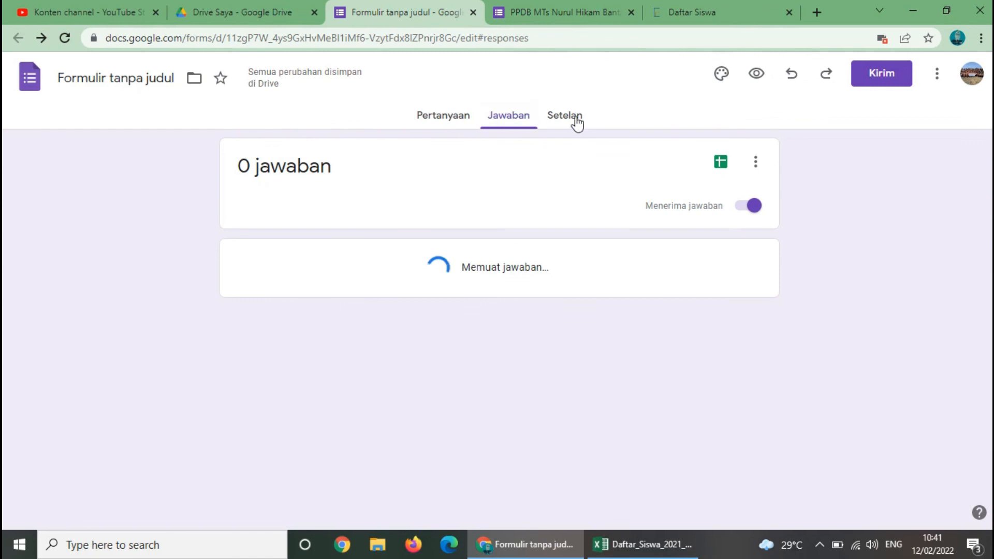
Look over the form's settings and return to its list of questions.
left_click(576, 120)
scroll(471, 284, "down", 10)
scroll(474, 305, "up", 10)
left_click(449, 115)
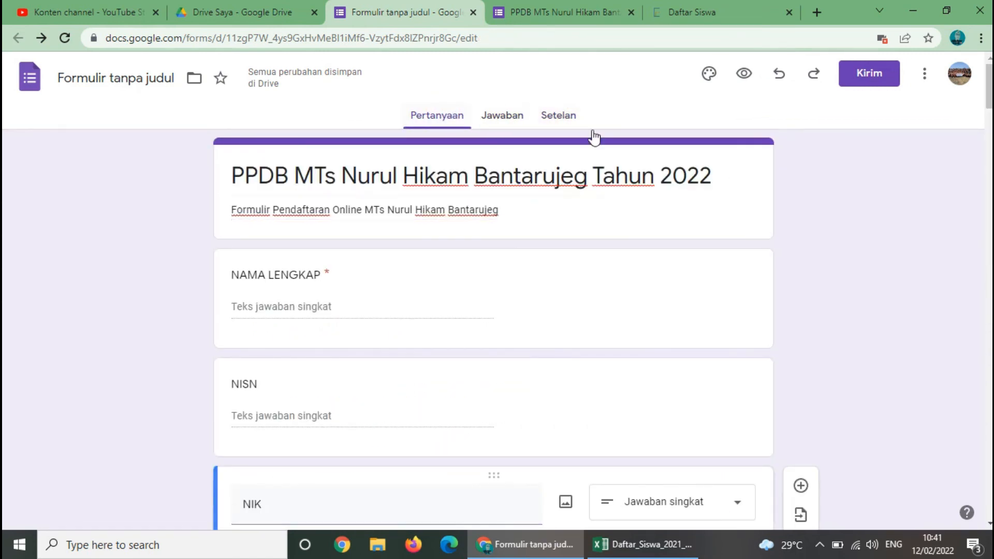
Copy the form's sharing link in shortened URL form and close the send dialog.
left_click(885, 74)
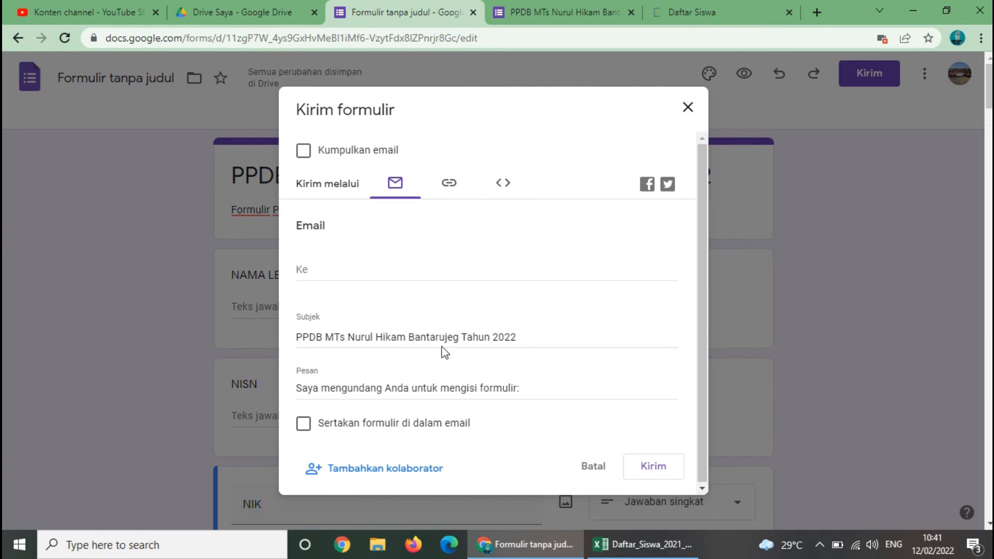
left_click(450, 184)
left_click(523, 257)
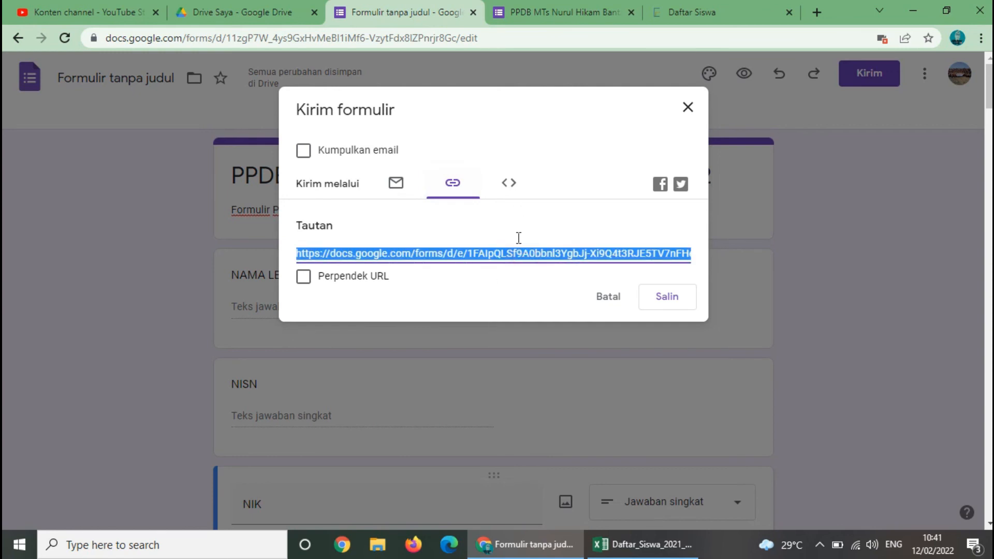
left_click(304, 277)
left_click(673, 305)
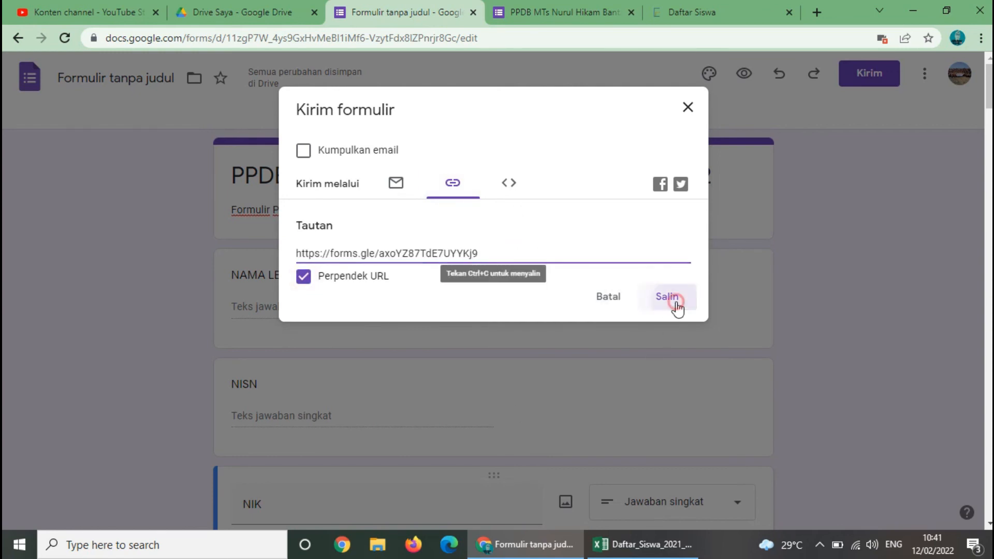
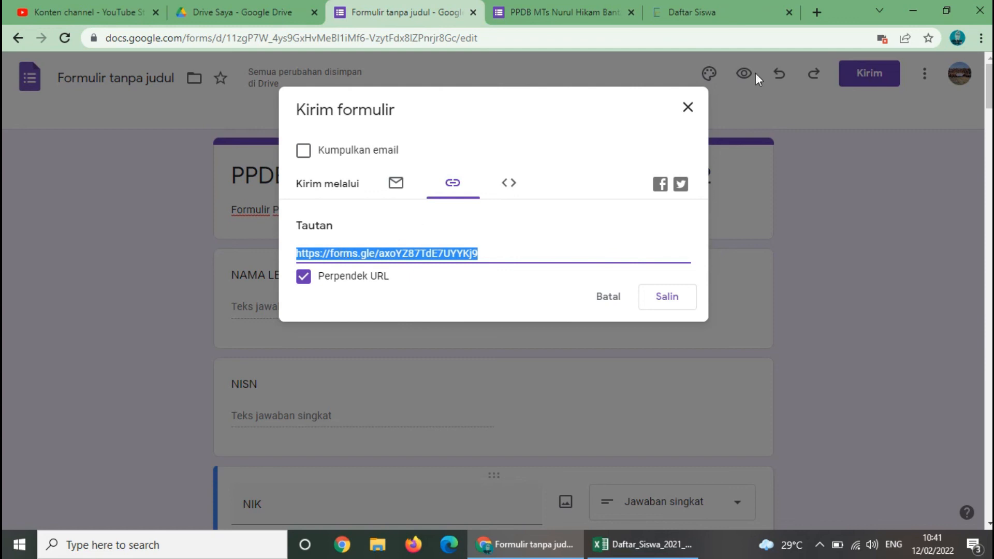
left_click(687, 107)
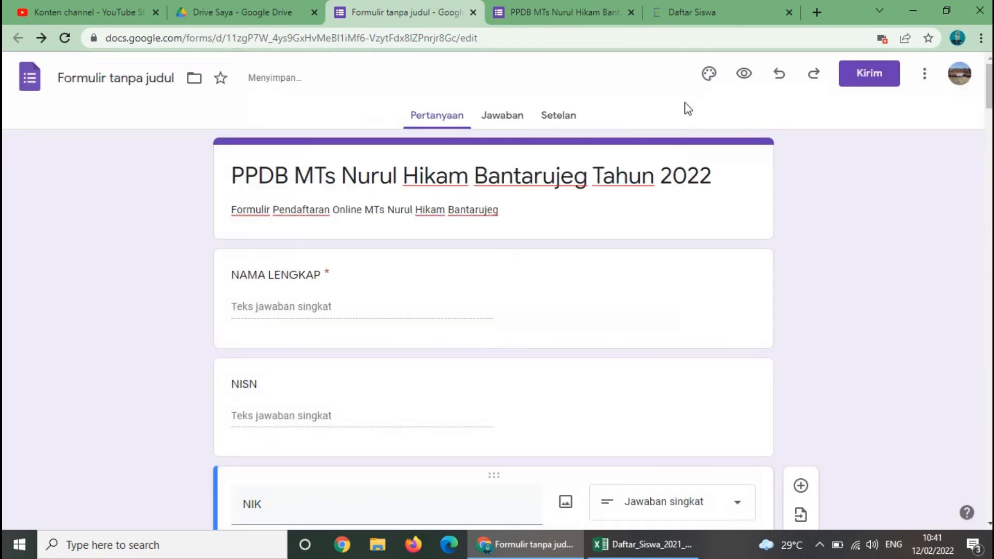
Review the form's response, presentation and default settings once more without changing anything.
left_click(554, 120)
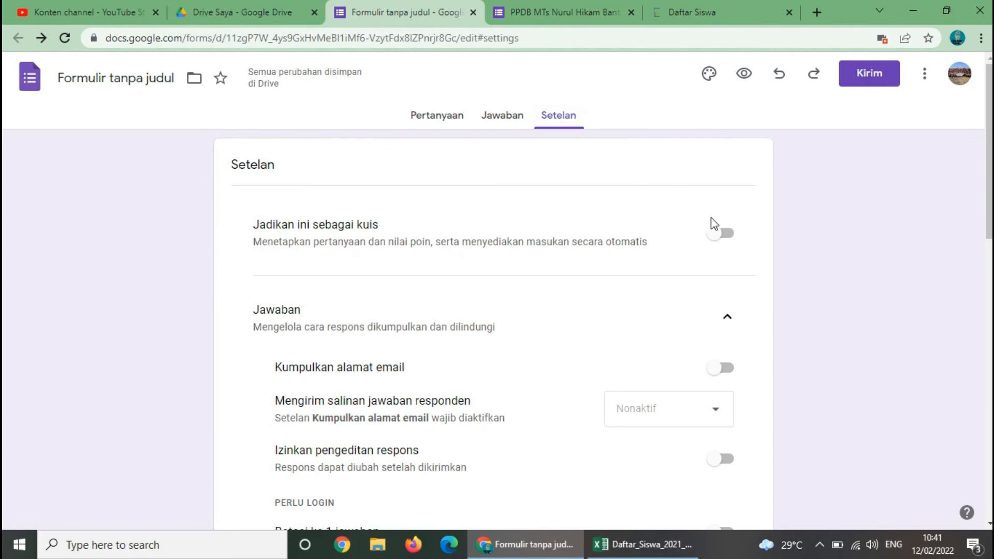
scroll(665, 333, "down", 15)
scroll(671, 338, "up", 10)
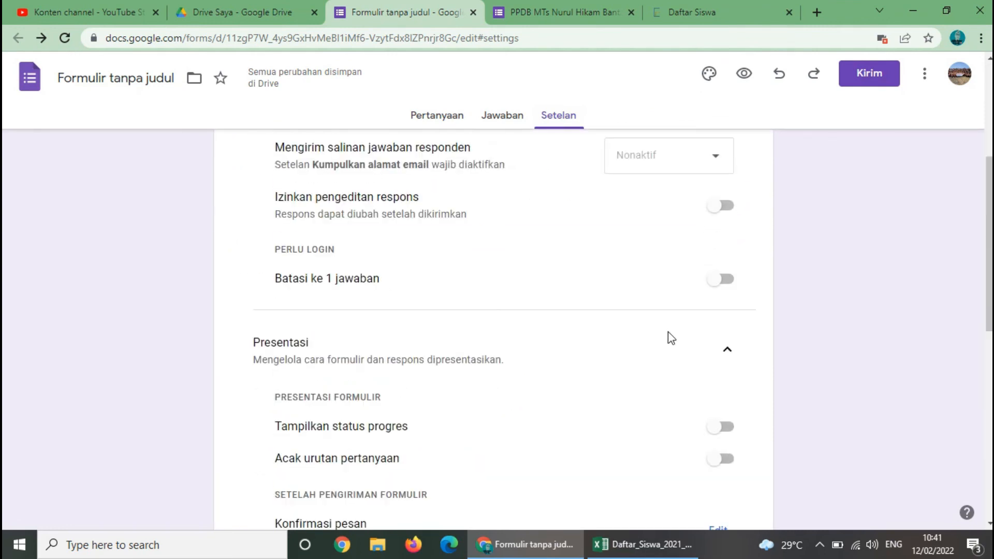
scroll(672, 338, "down", 10)
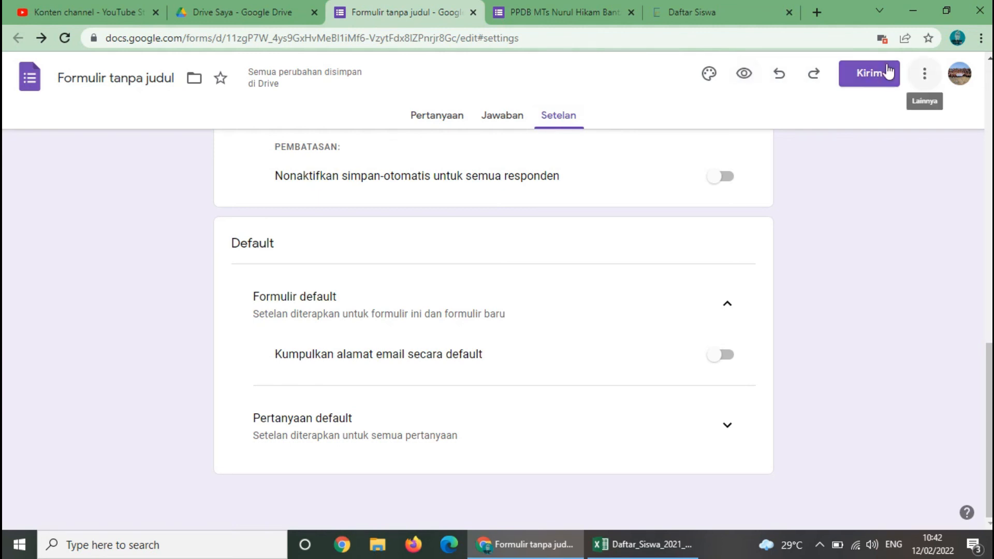
Change the form's theme colour from purple to indigo blue and return to the questions view.
left_click(710, 73)
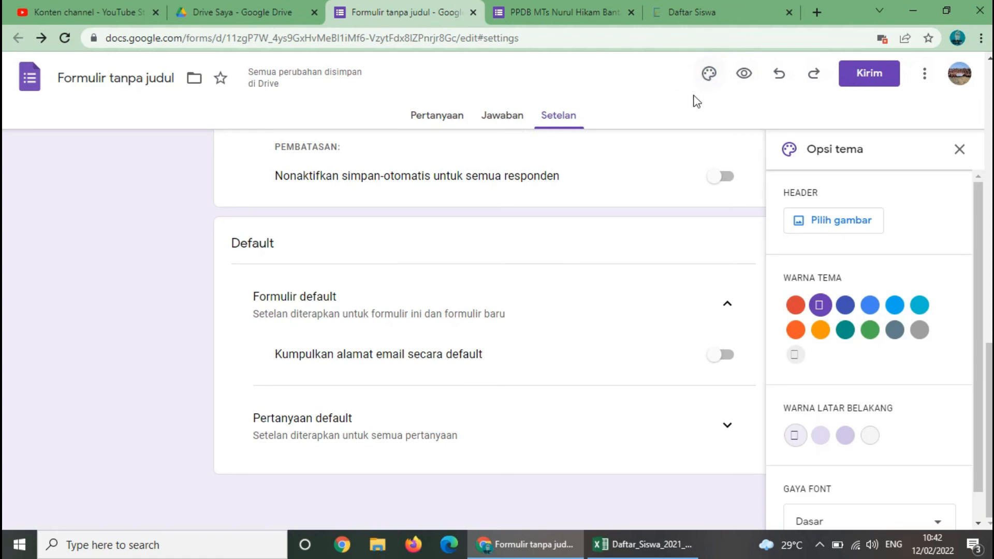
left_click(847, 310)
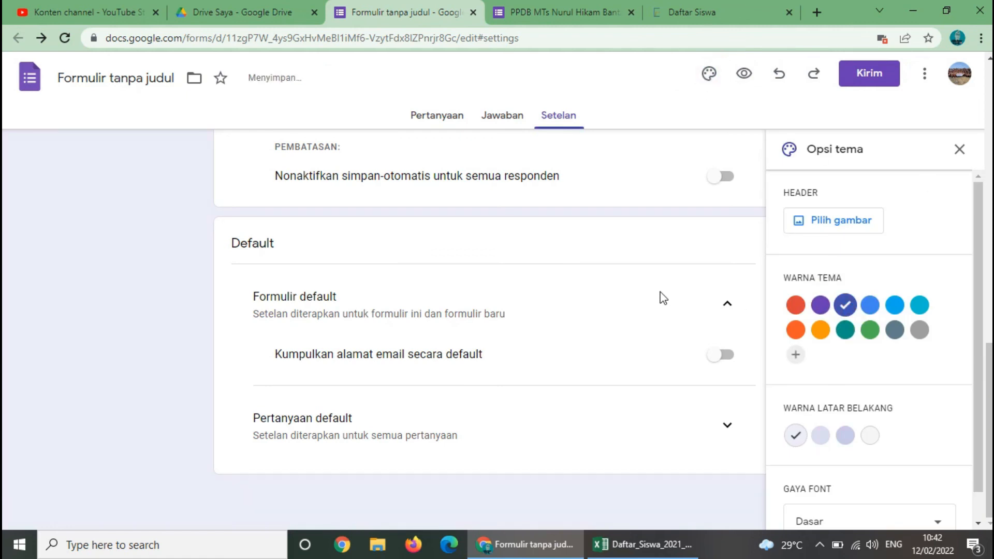
left_click(960, 149)
scroll(712, 282, "up", 5)
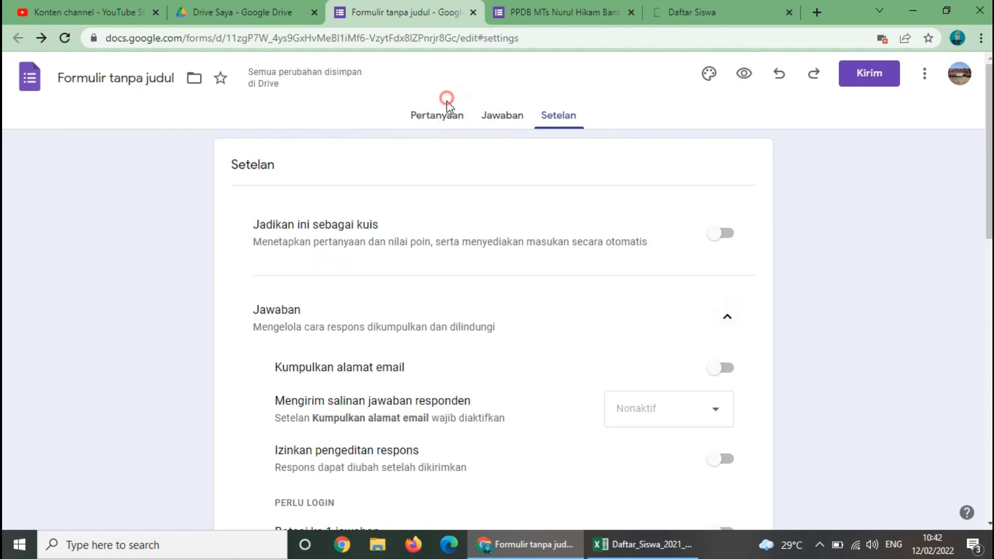
left_click(443, 116)
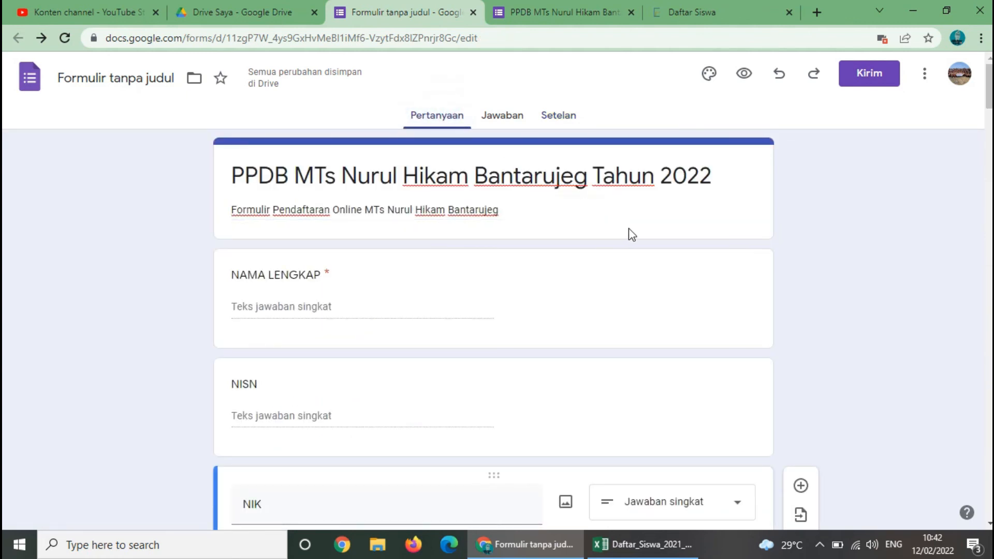